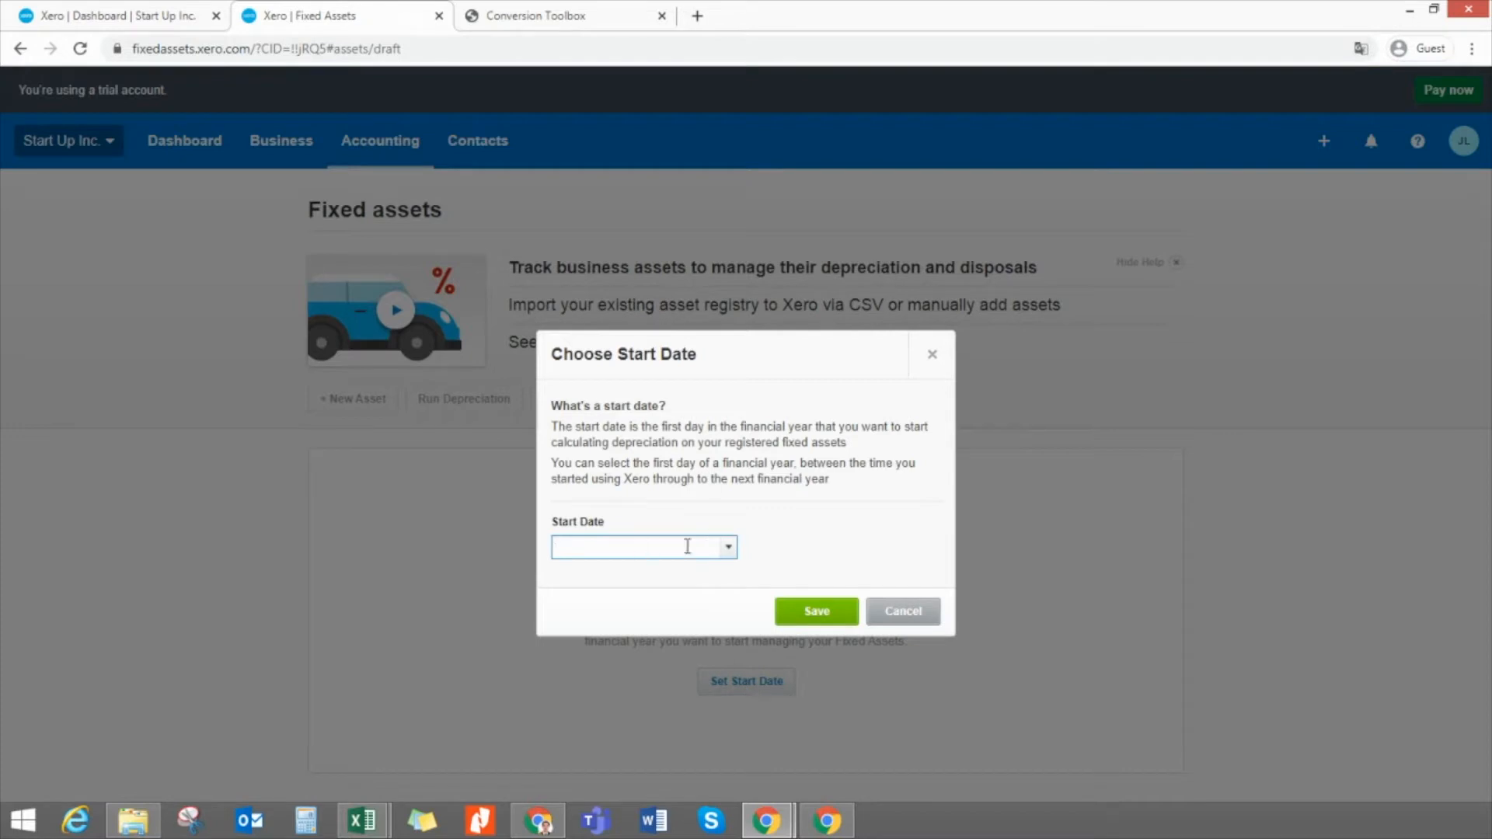
# Set the fixed assets start date to 1 Jan 2020 and save it
pyautogui.click(728, 550)
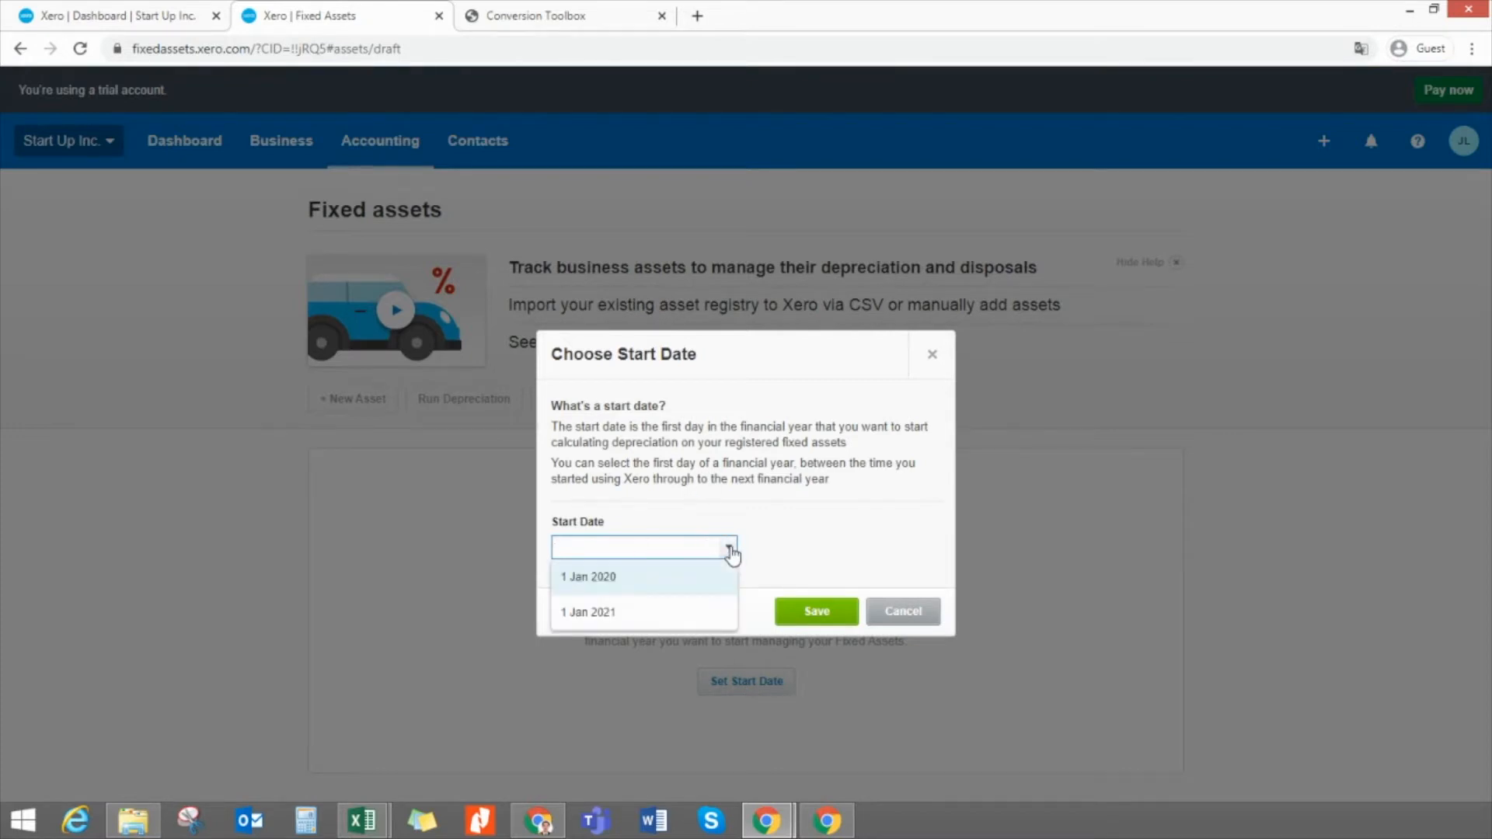
pyautogui.click(586, 579)
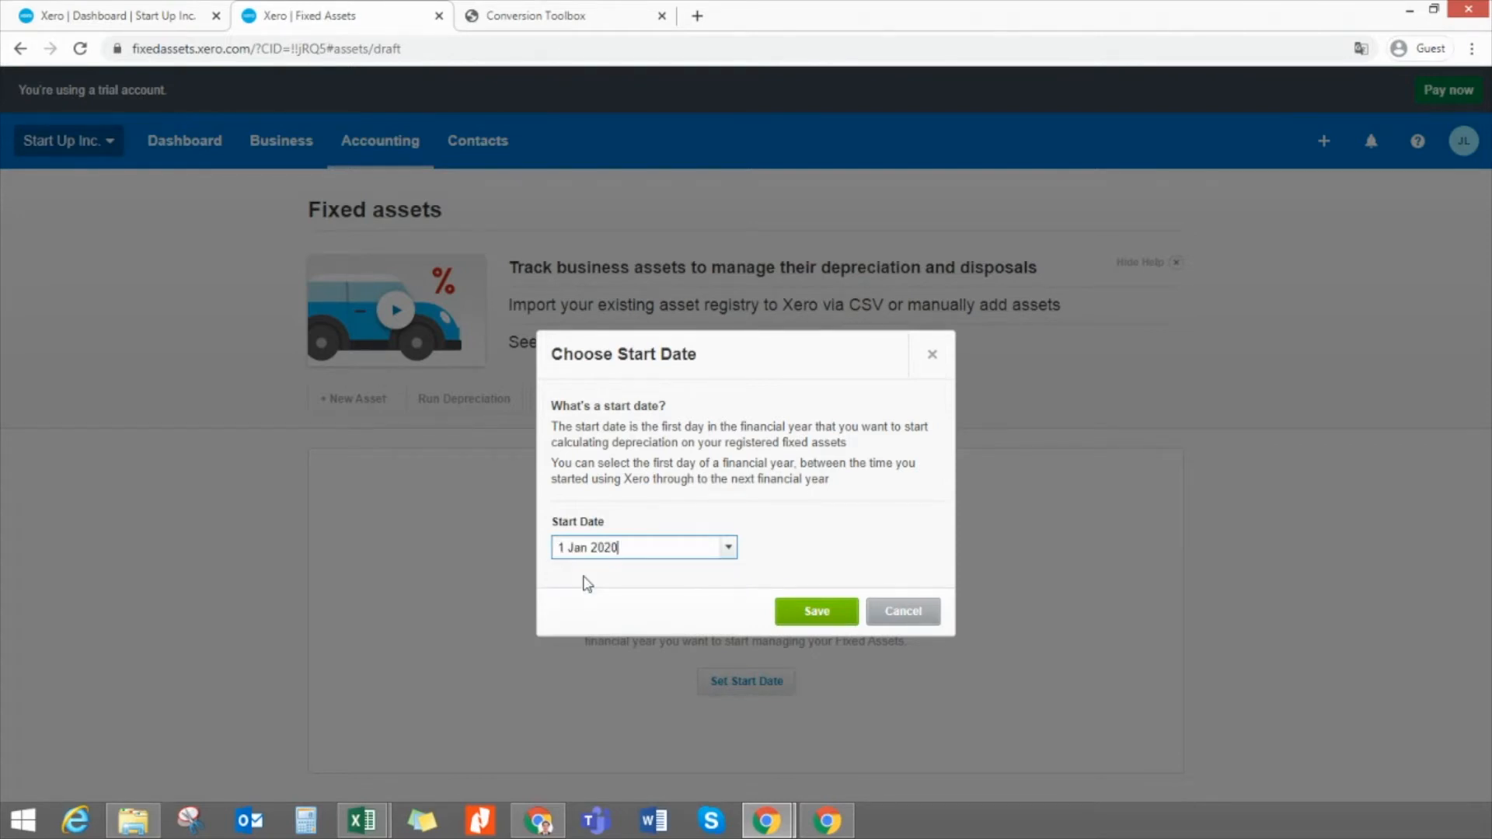
pyautogui.click(826, 617)
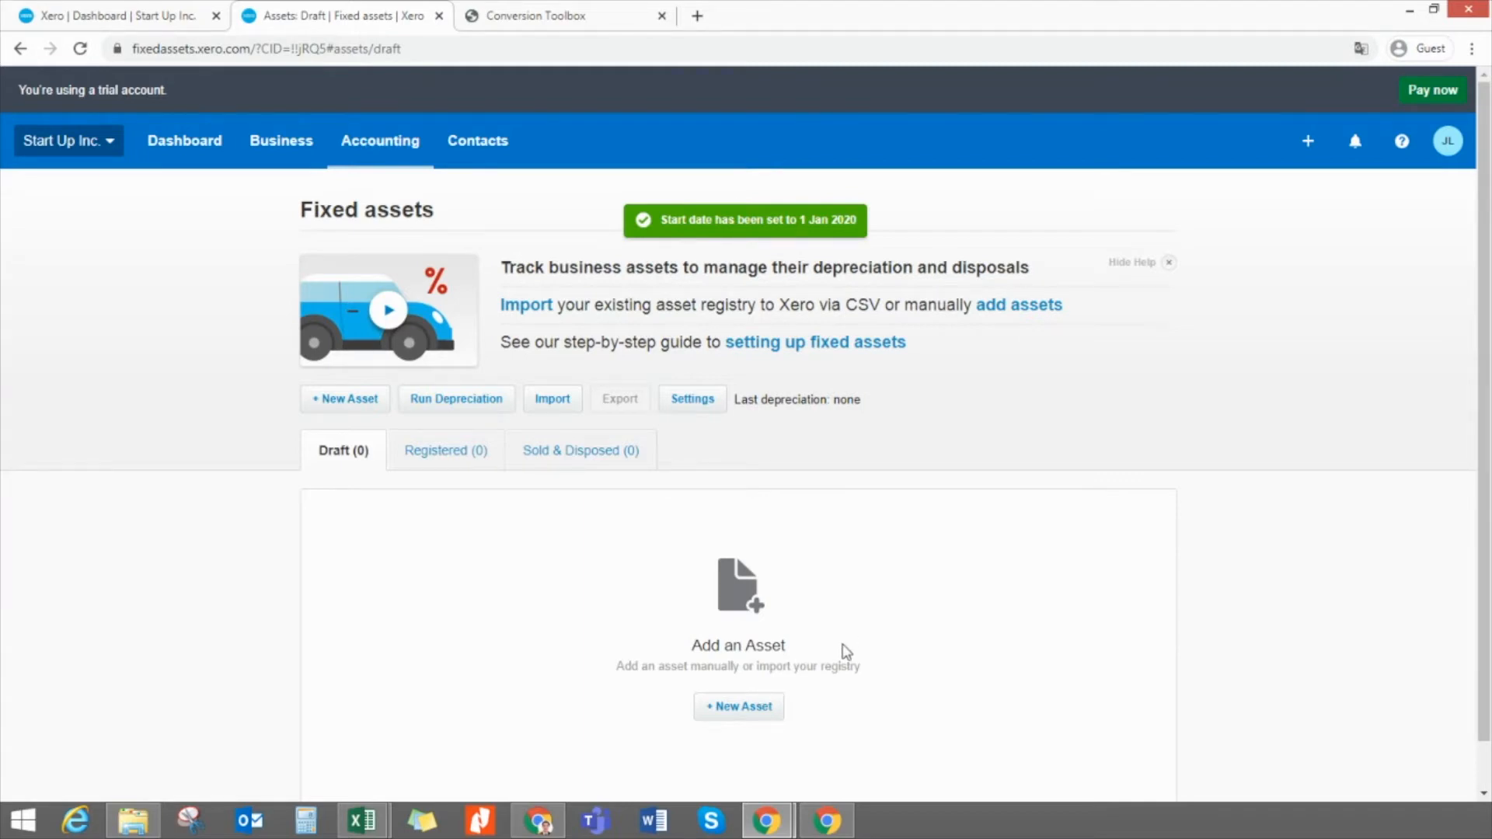
# Switch to Excel to review the fixed asset accounts in ChartOfAccounts Template.csv, and bring up FixedAssets.csv
pyautogui.click(368, 829)
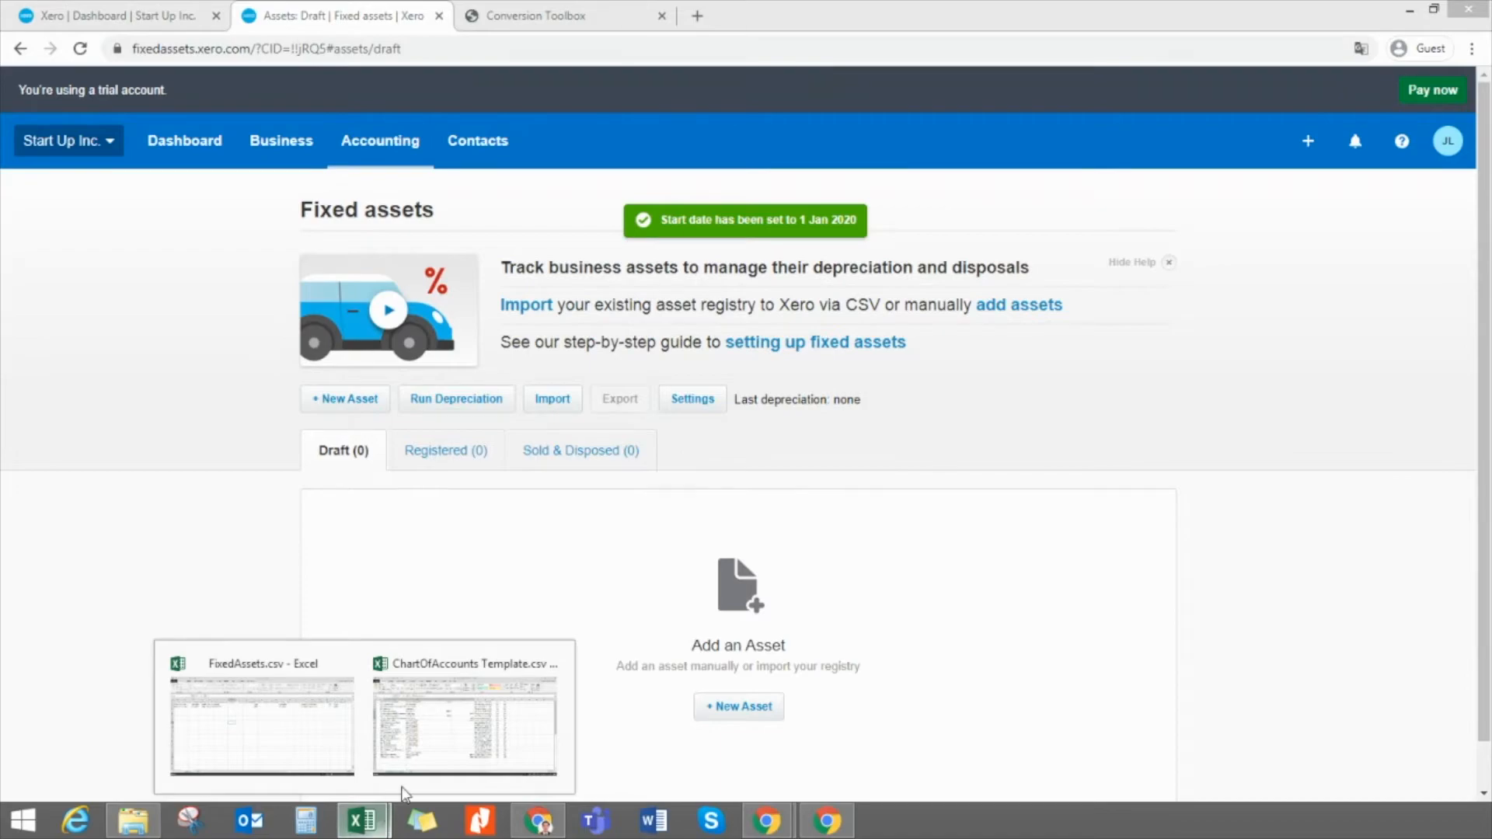
pyautogui.click(463, 736)
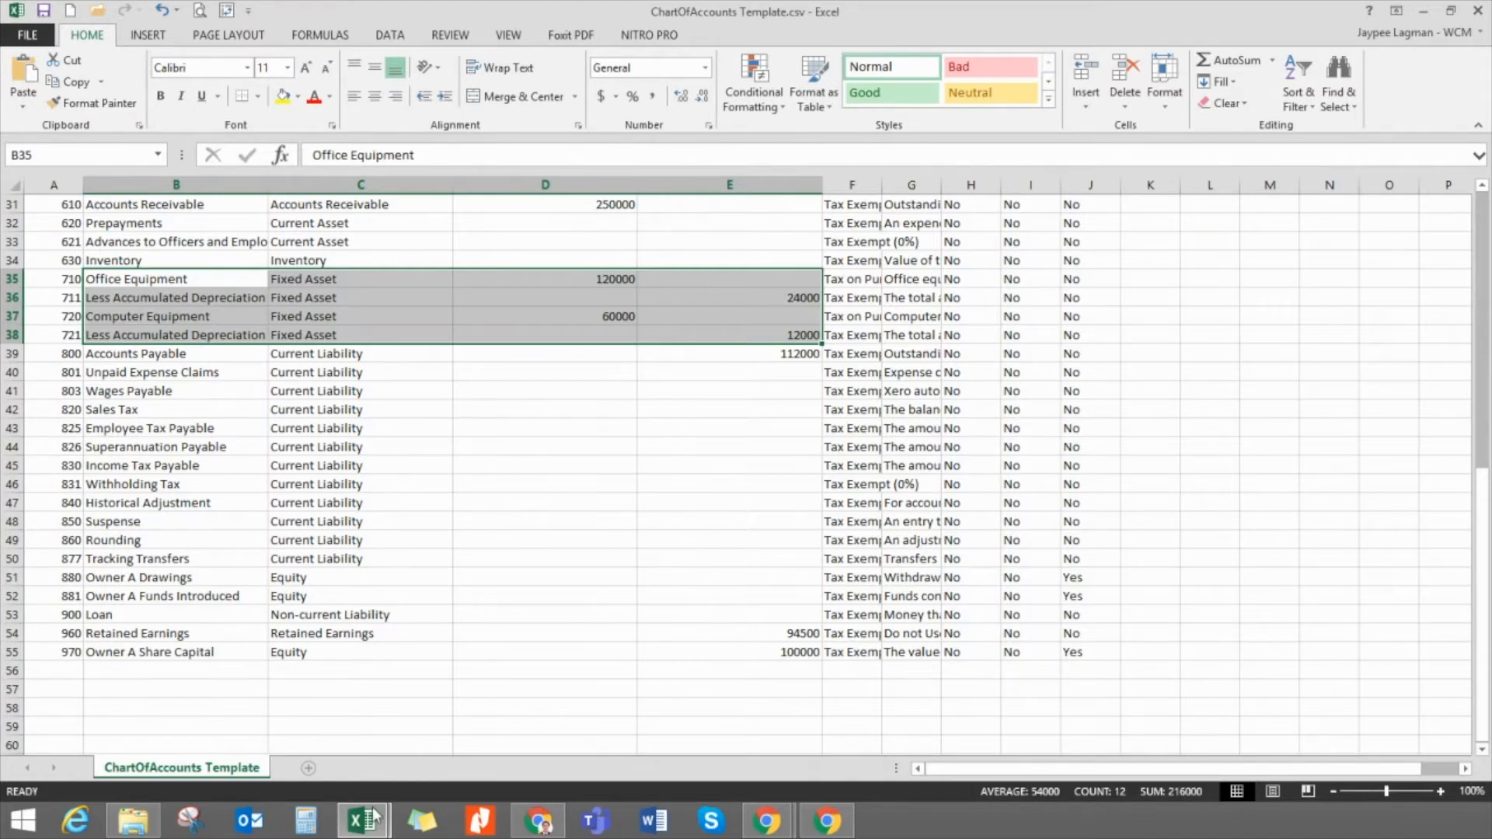
pyautogui.moveTo(374, 827)
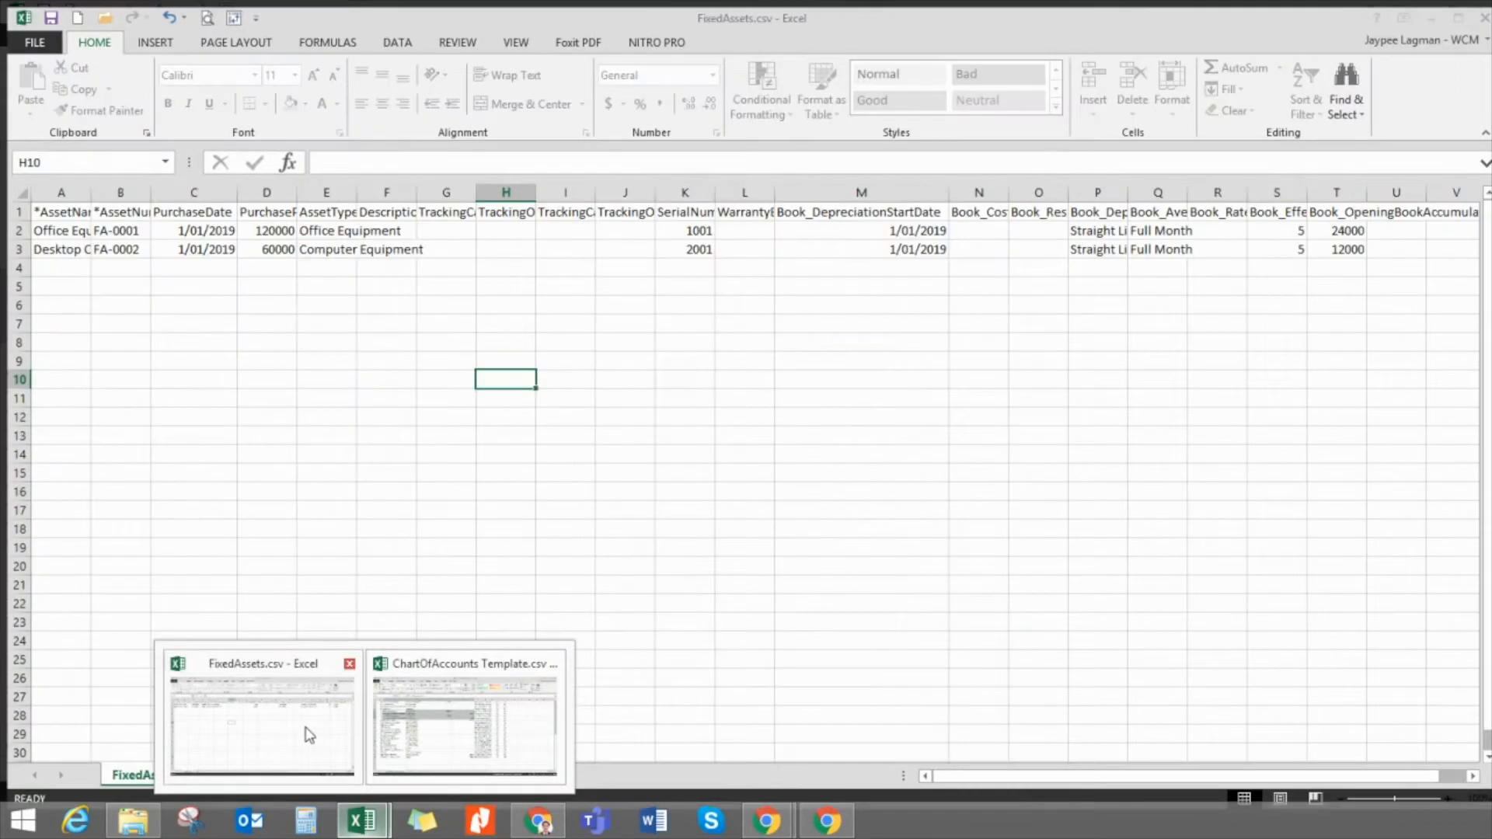
pyautogui.click(310, 730)
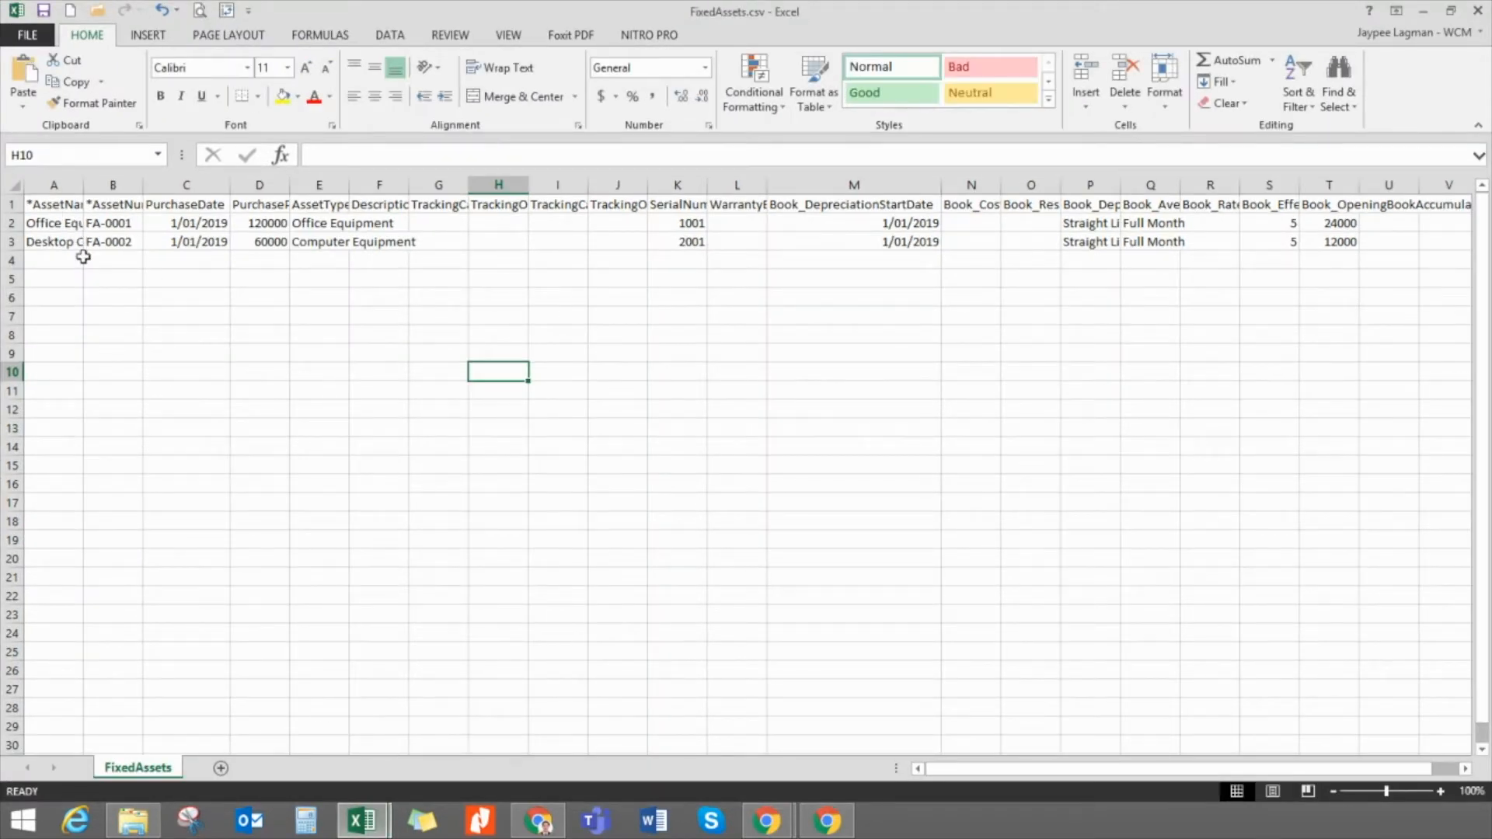
# Fit the AssetName, AssetType and PurchasePrice columns to their contents while reviewing the asset names, prices and purchase dates
pyautogui.doubleClick(83, 184)
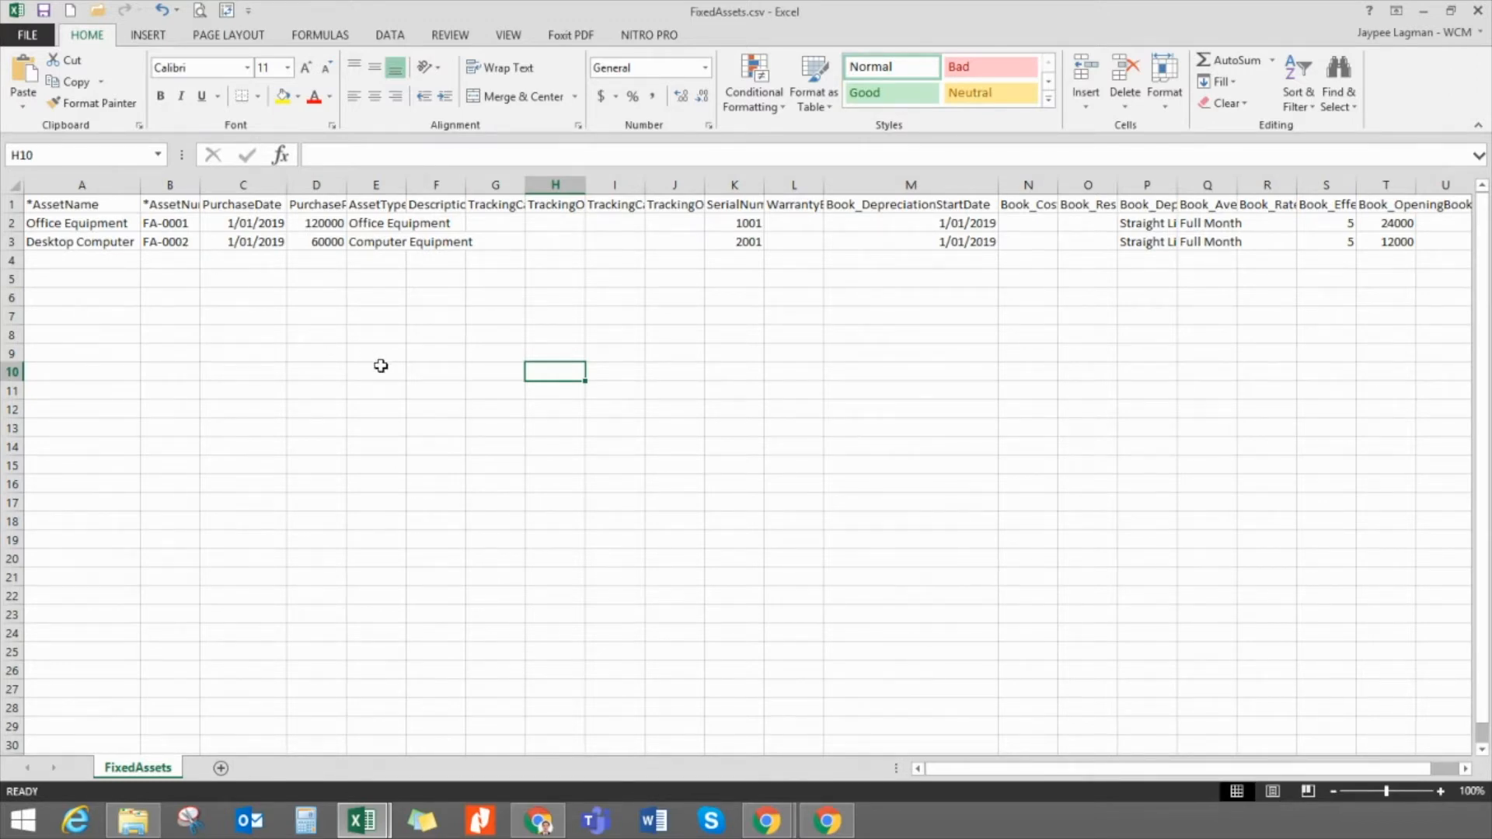
pyautogui.click(104, 223)
pyautogui.moveTo(104, 224); pyautogui.dragTo(107, 241)
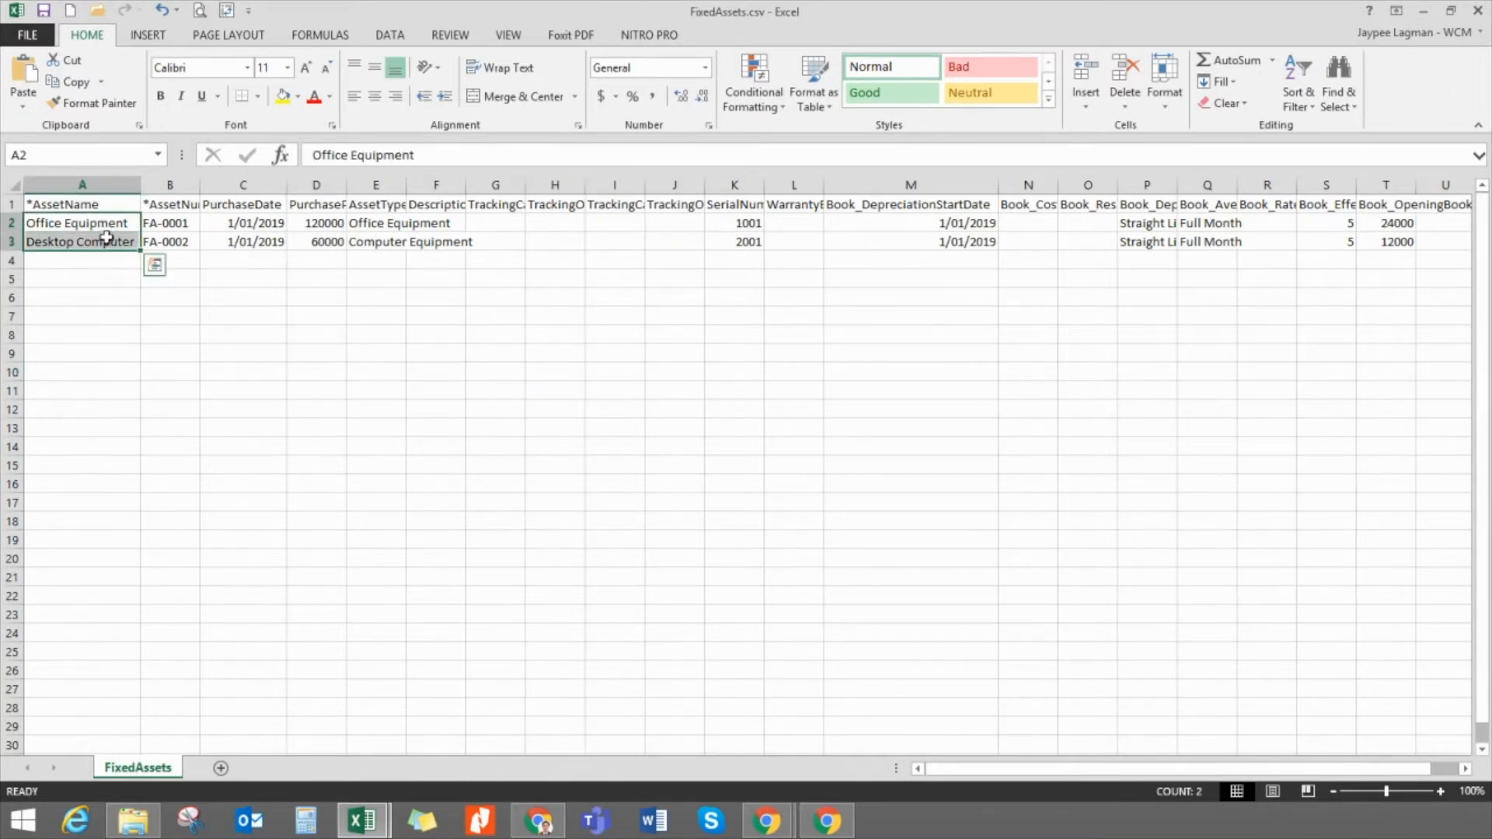
pyautogui.doubleClick(405, 185)
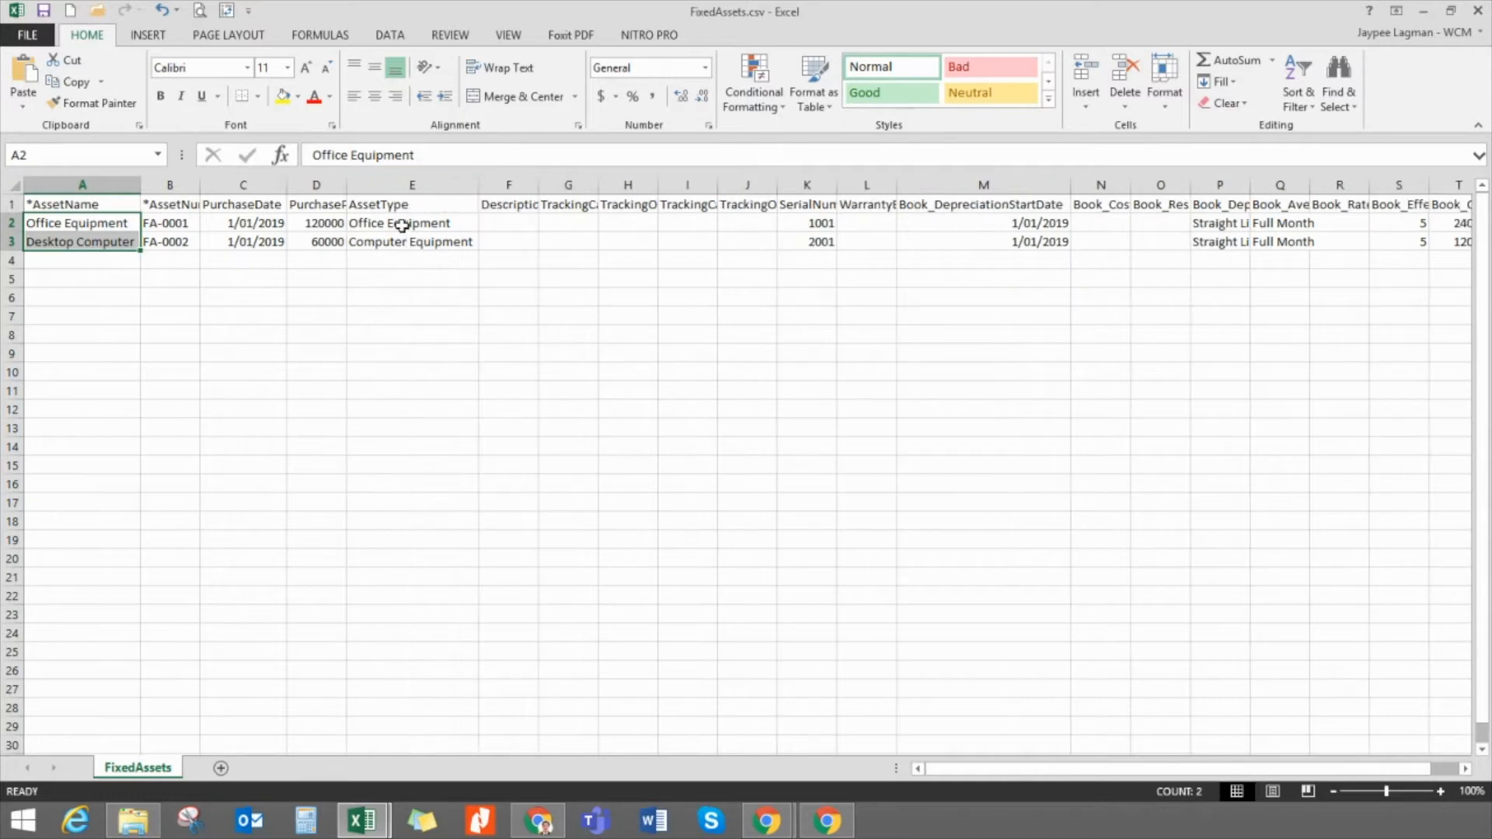
pyautogui.moveTo(402, 225); pyautogui.dragTo(326, 240)
pyautogui.click(327, 224)
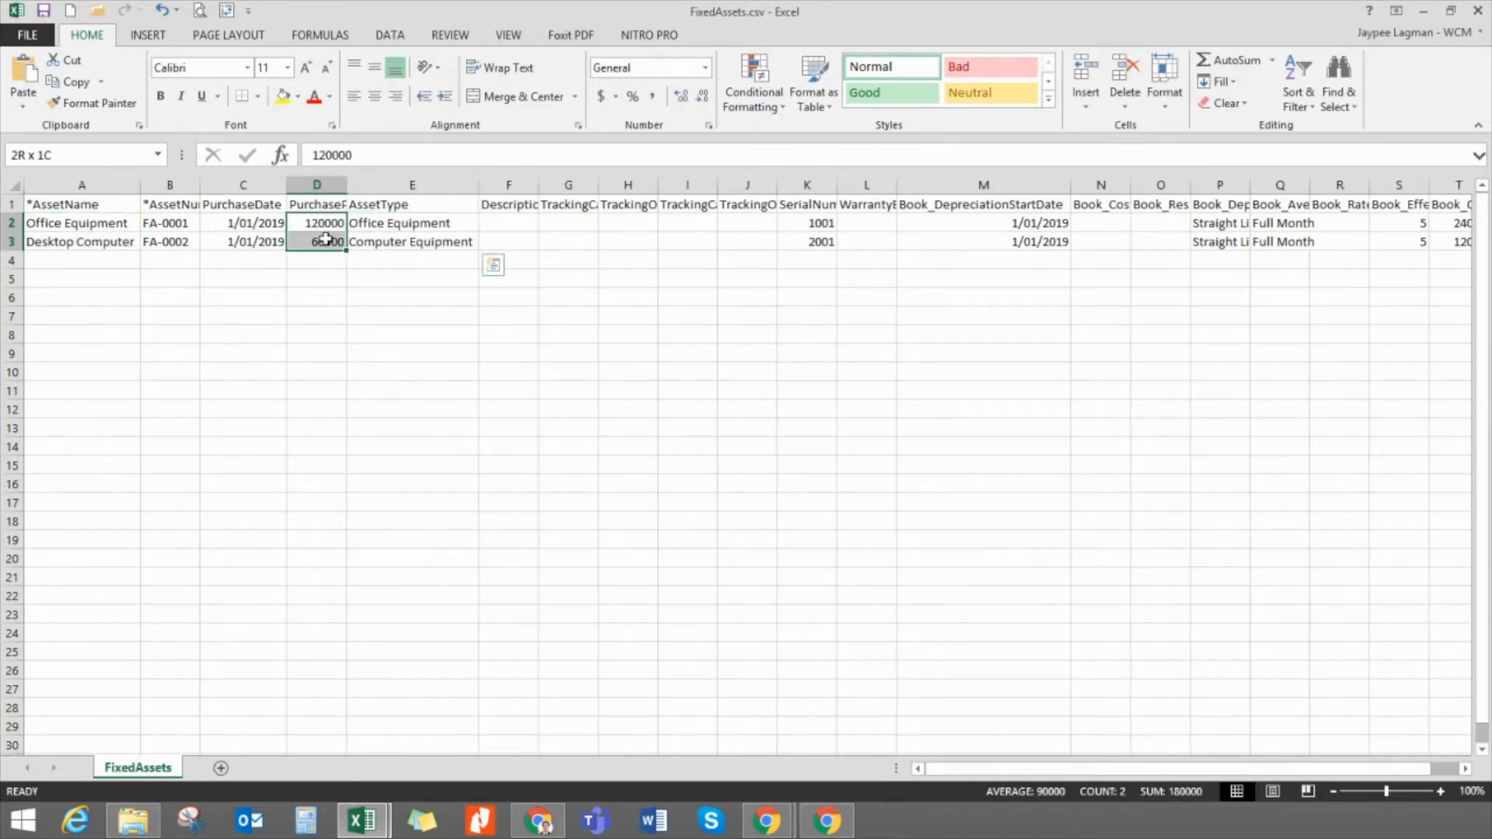
pyautogui.doubleClick(346, 185)
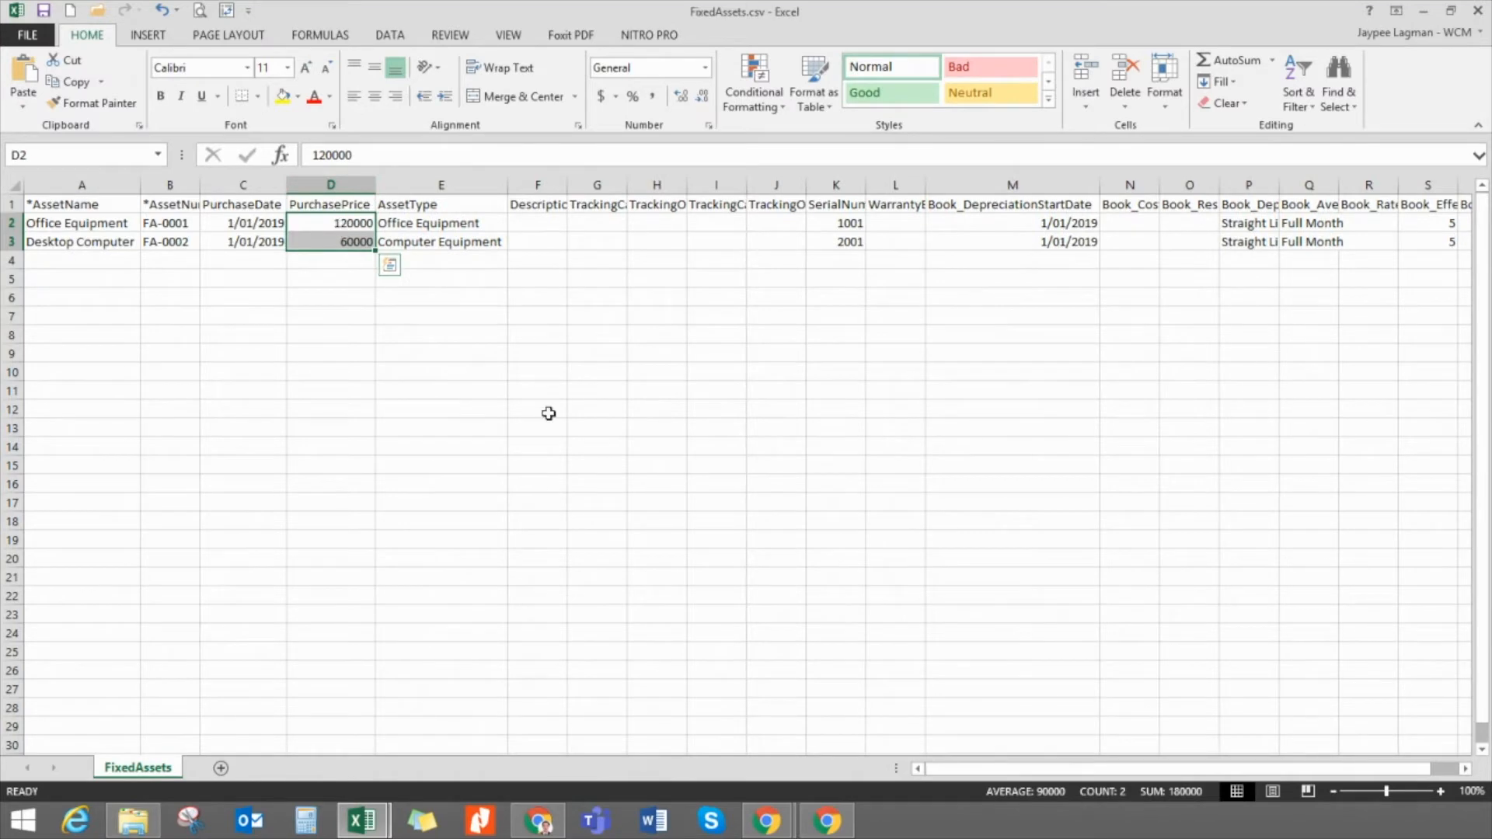
pyautogui.moveTo(240, 223); pyautogui.dragTo(238, 241)
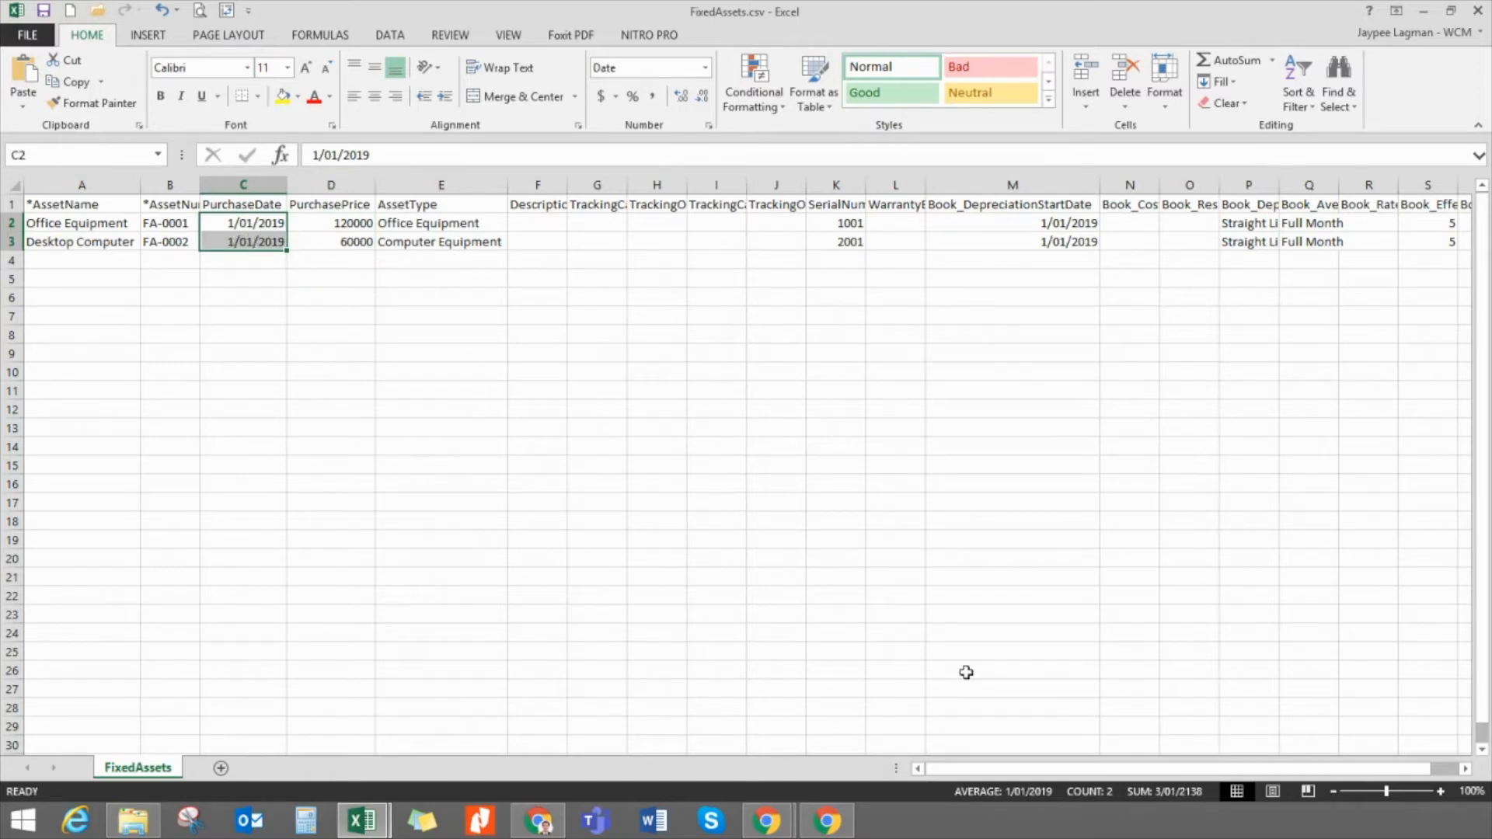
# Review the depreciation method, averaging method and effective life columns, and fit the Book_OpeningBookAccumulatedDepreciation column to its contents
pyautogui.moveTo(996, 770); pyautogui.dragTo(1094, 771)
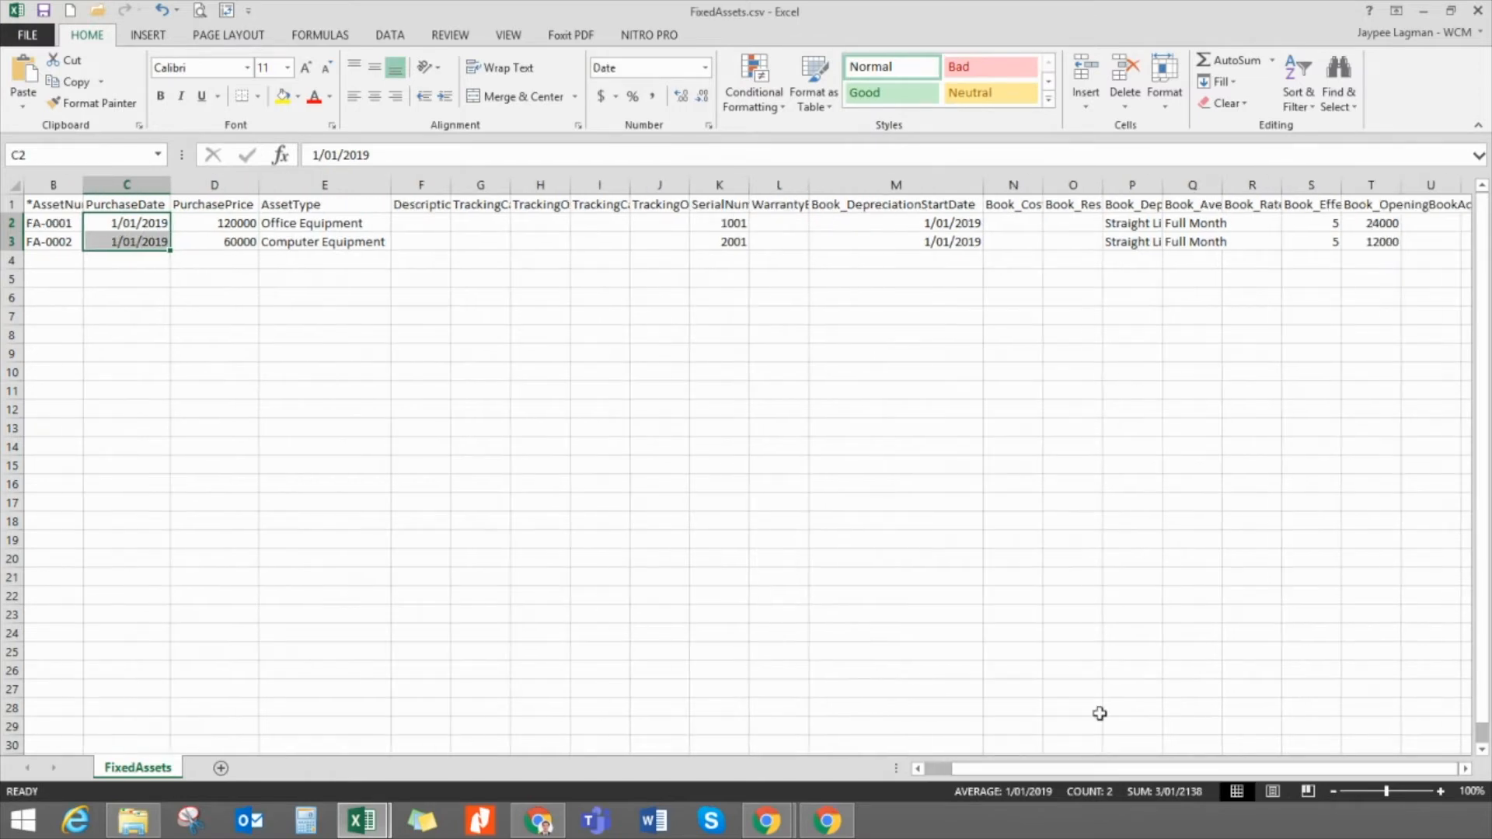
pyautogui.moveTo(1139, 227); pyautogui.dragTo(1193, 242)
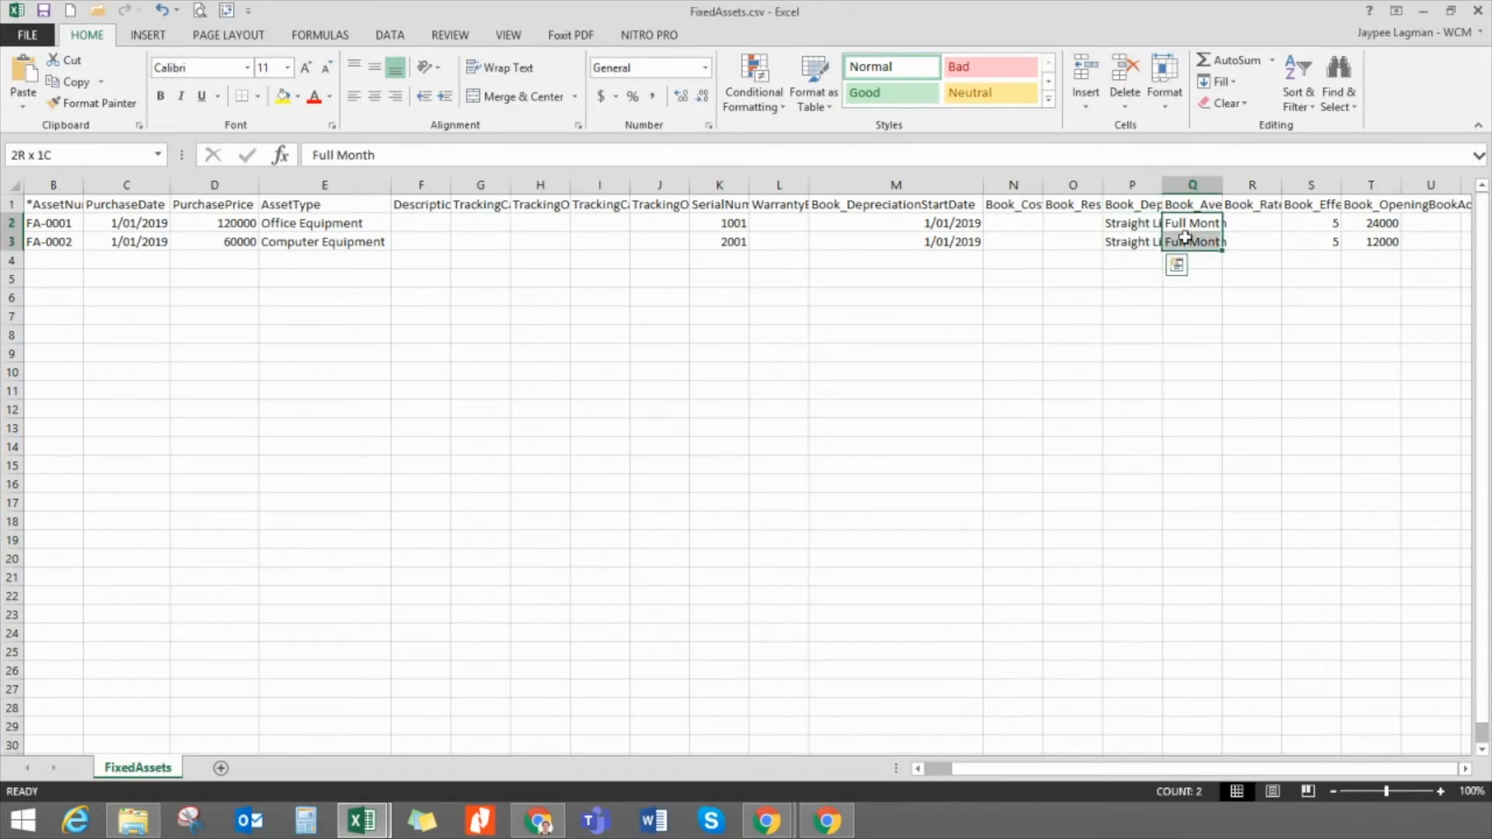
pyautogui.click(1465, 769)
pyautogui.click(1464, 768)
pyautogui.click(1465, 769)
pyautogui.moveTo(1095, 223); pyautogui.dragTo(1091, 243)
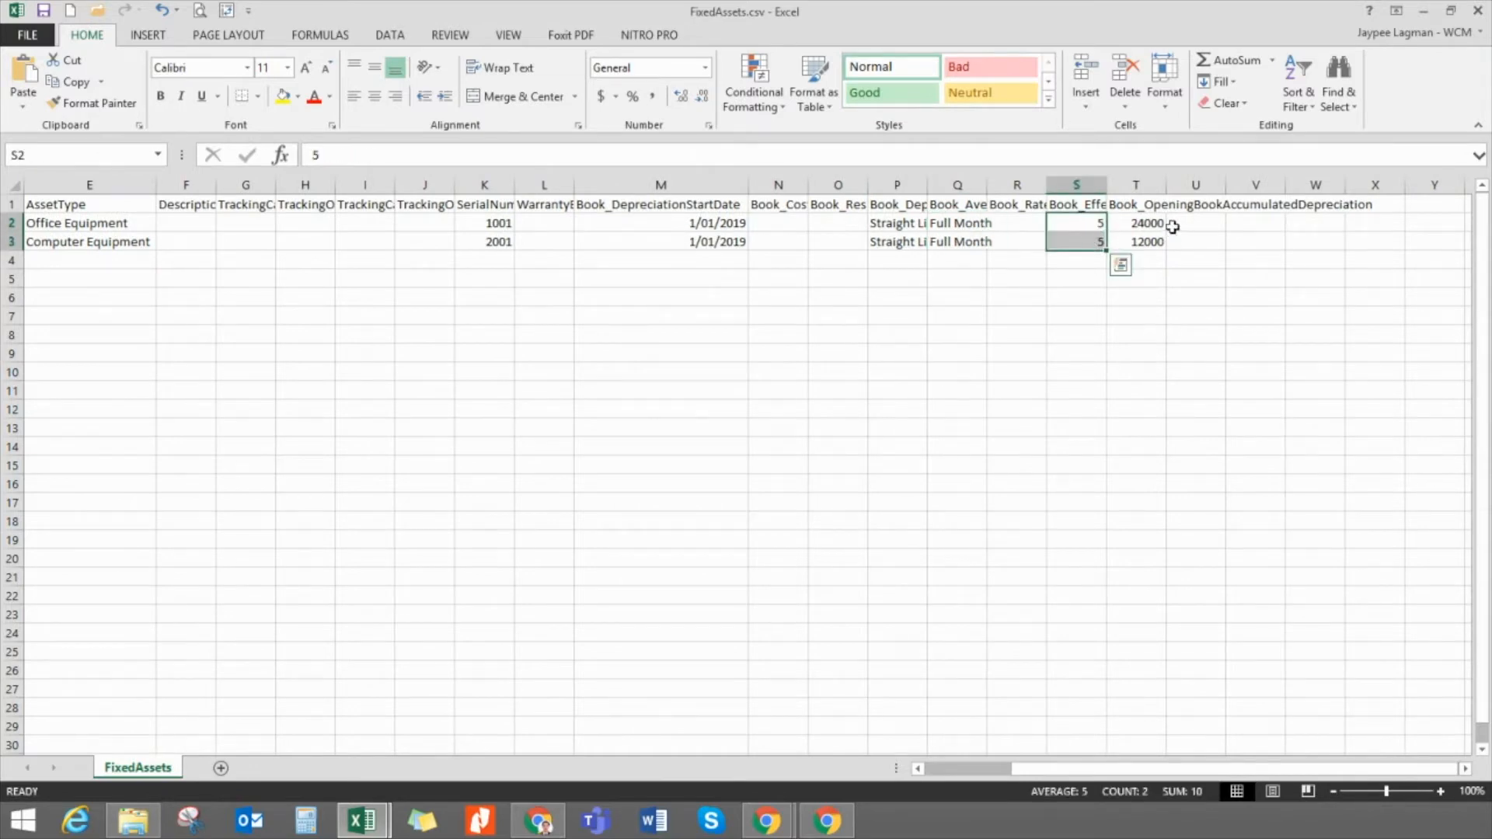
pyautogui.doubleClick(1165, 183)
pyautogui.moveTo(1171, 223); pyautogui.dragTo(1167, 237)
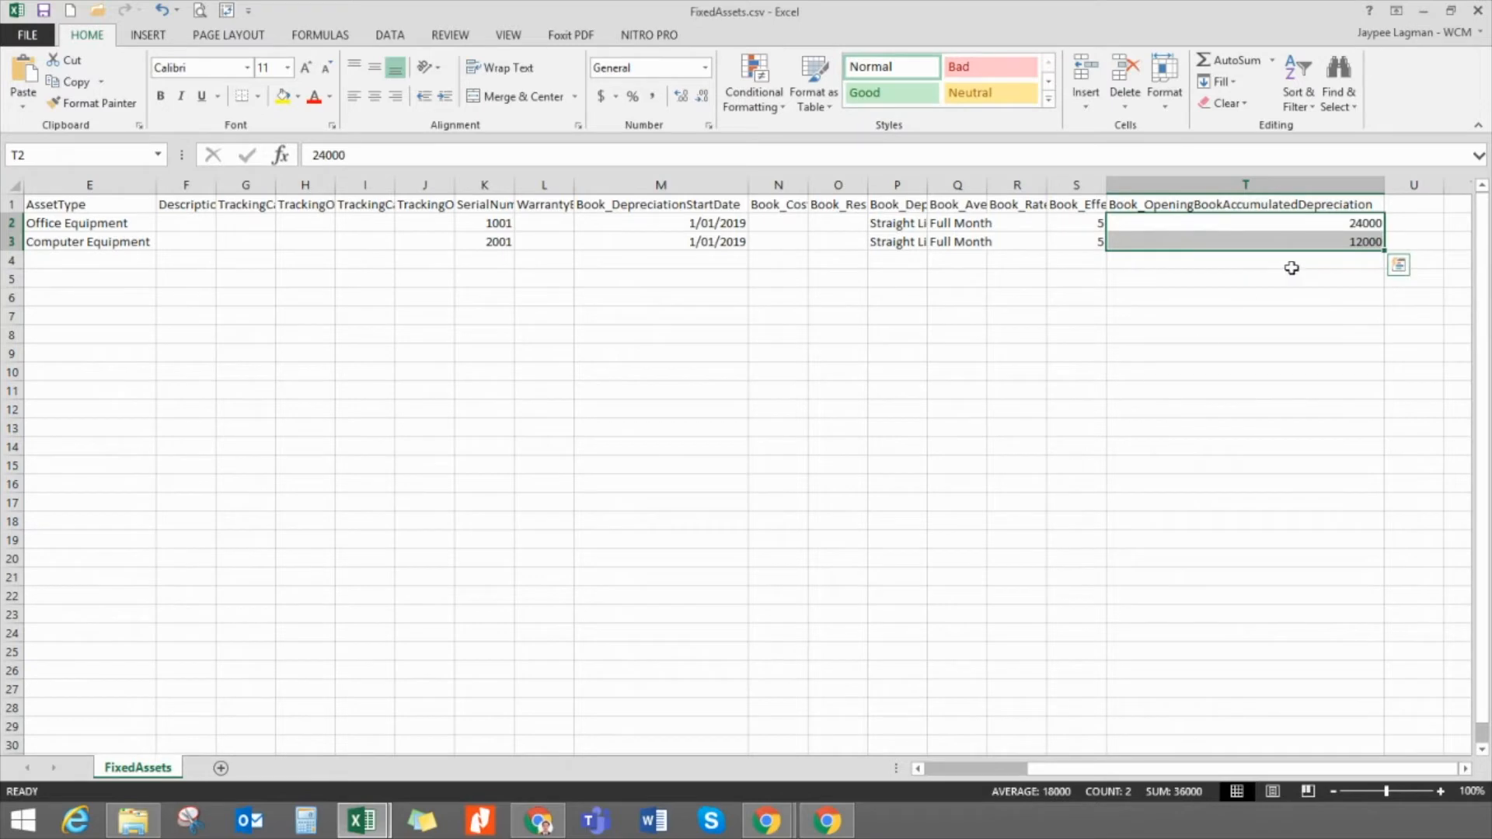
pyautogui.moveTo(996, 768); pyautogui.dragTo(963, 781)
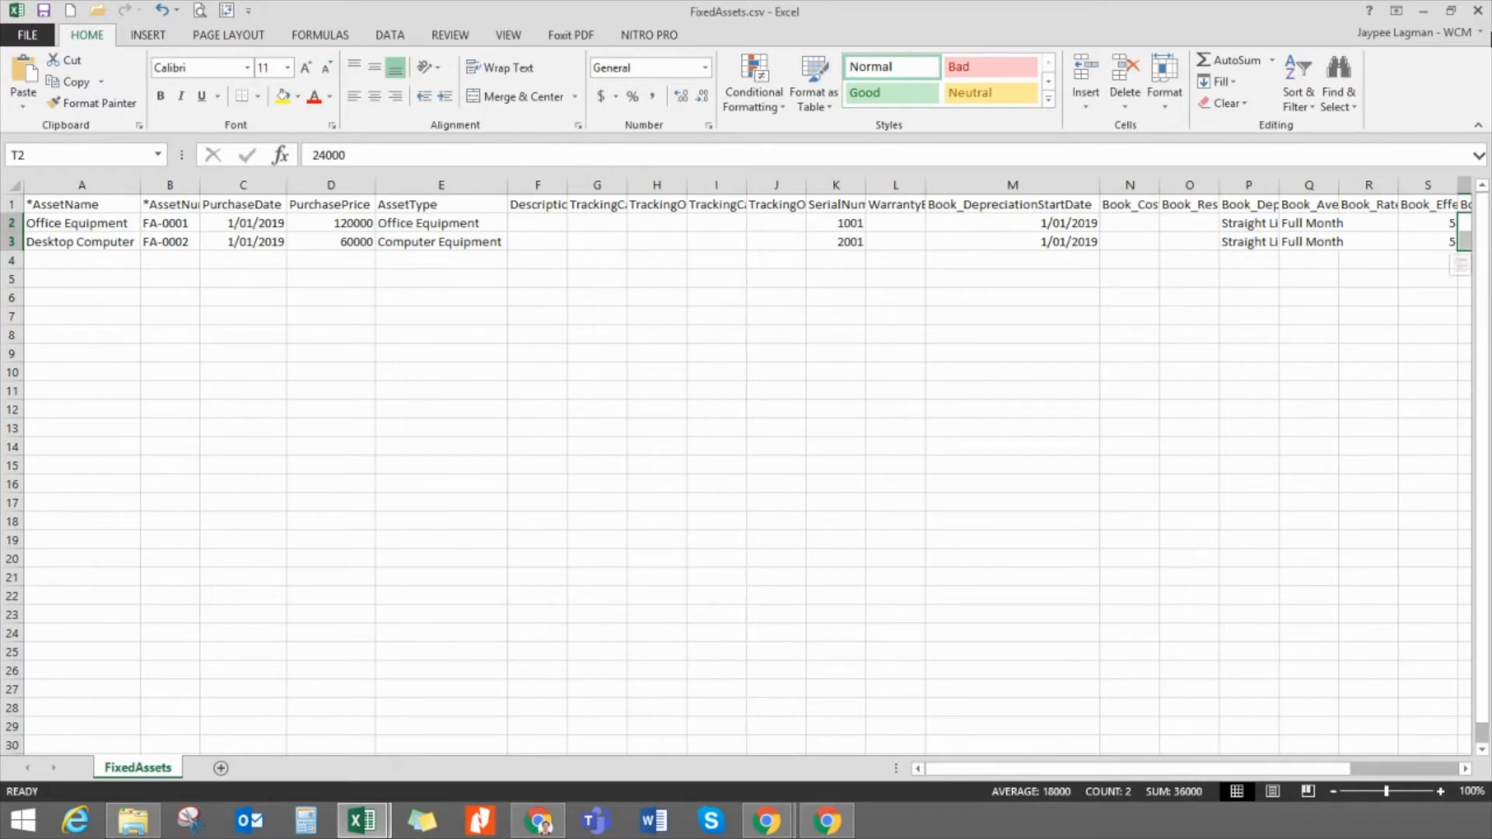
# Minimize both workbooks to return to Xero and open the fixed asset settings
pyautogui.click(1426, 12)
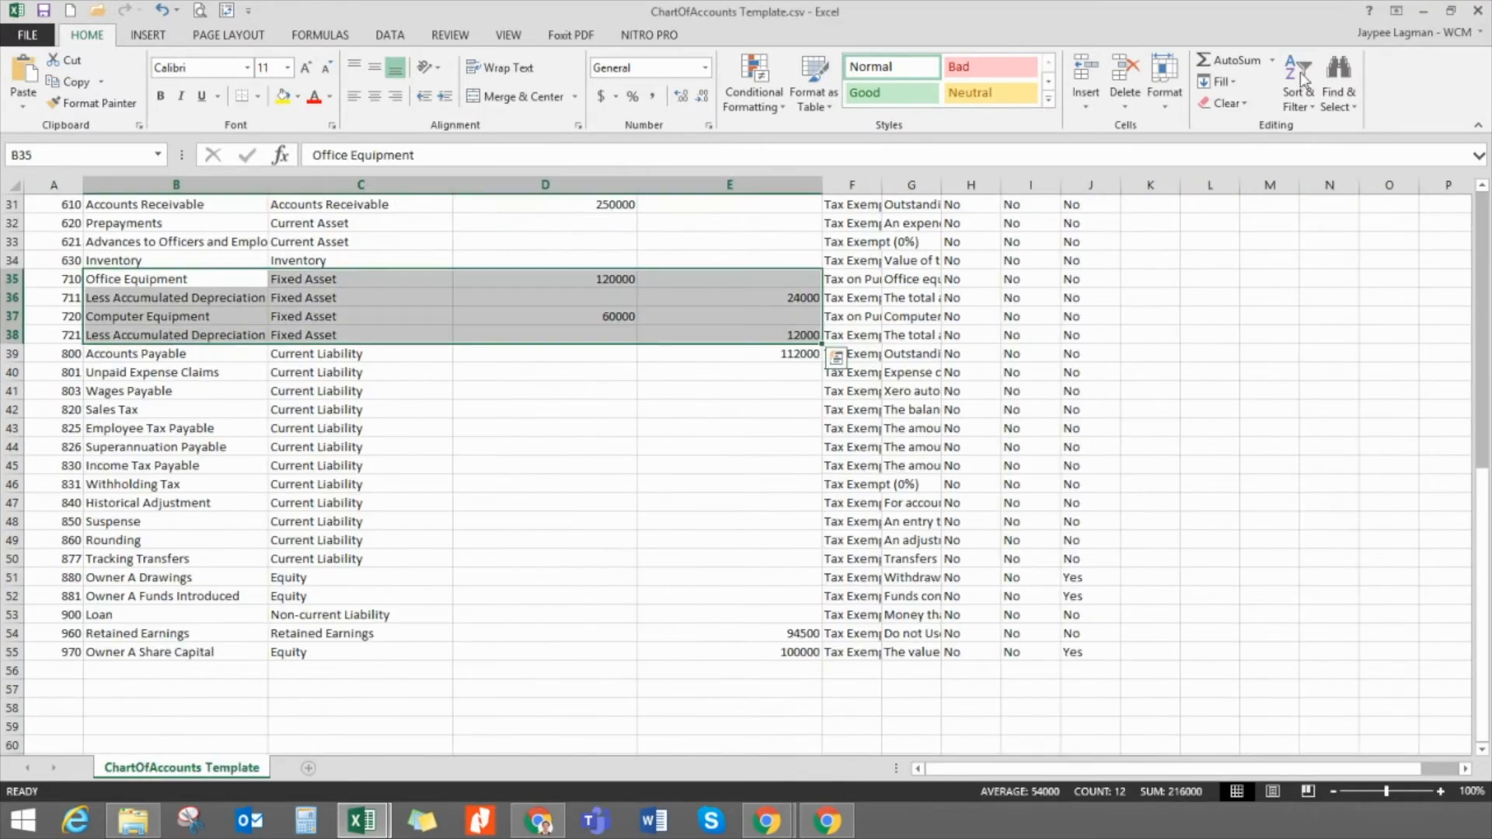
pyautogui.click(1426, 12)
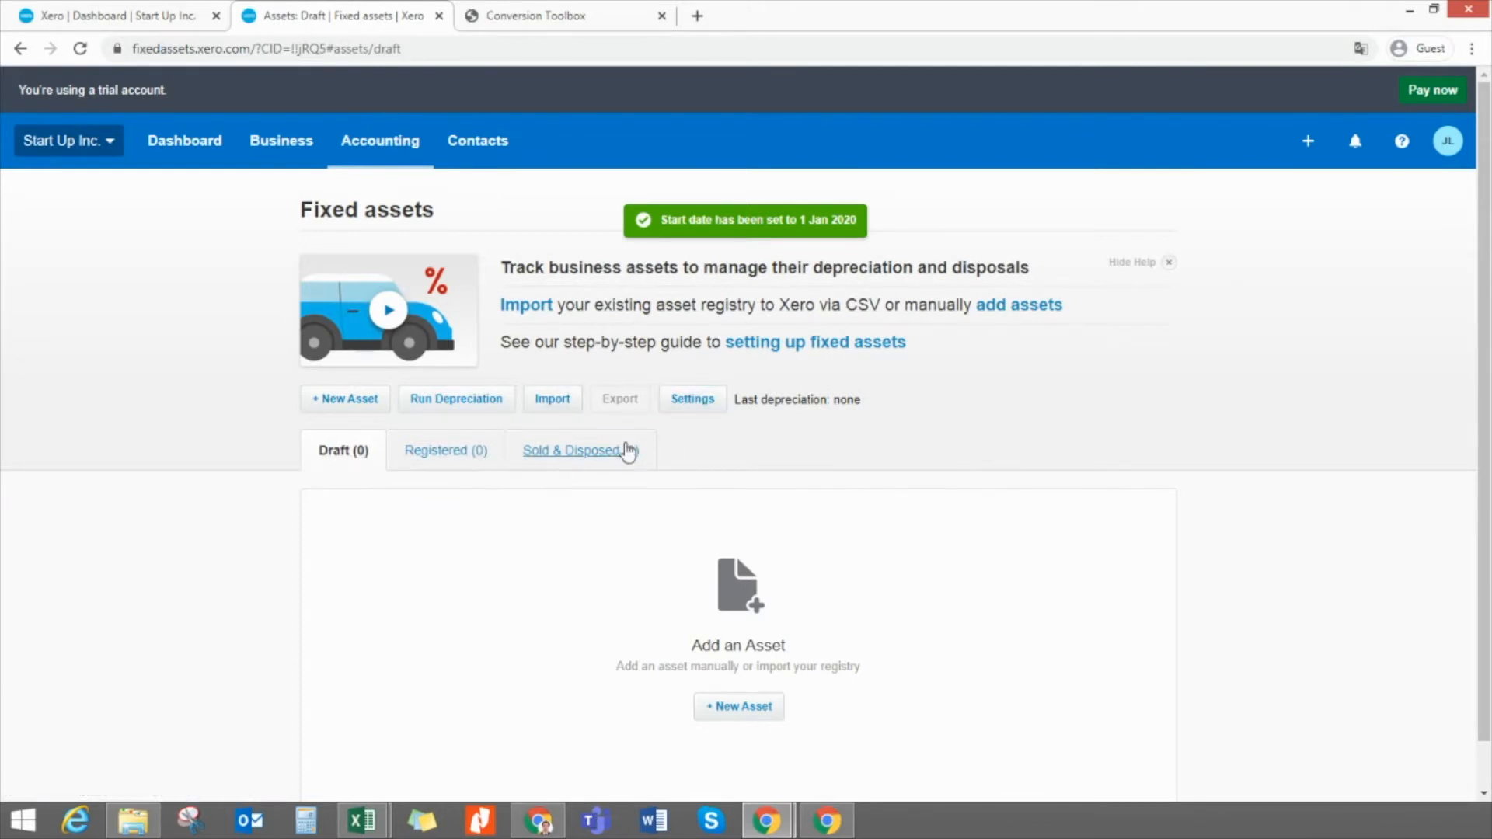
pyautogui.click(703, 403)
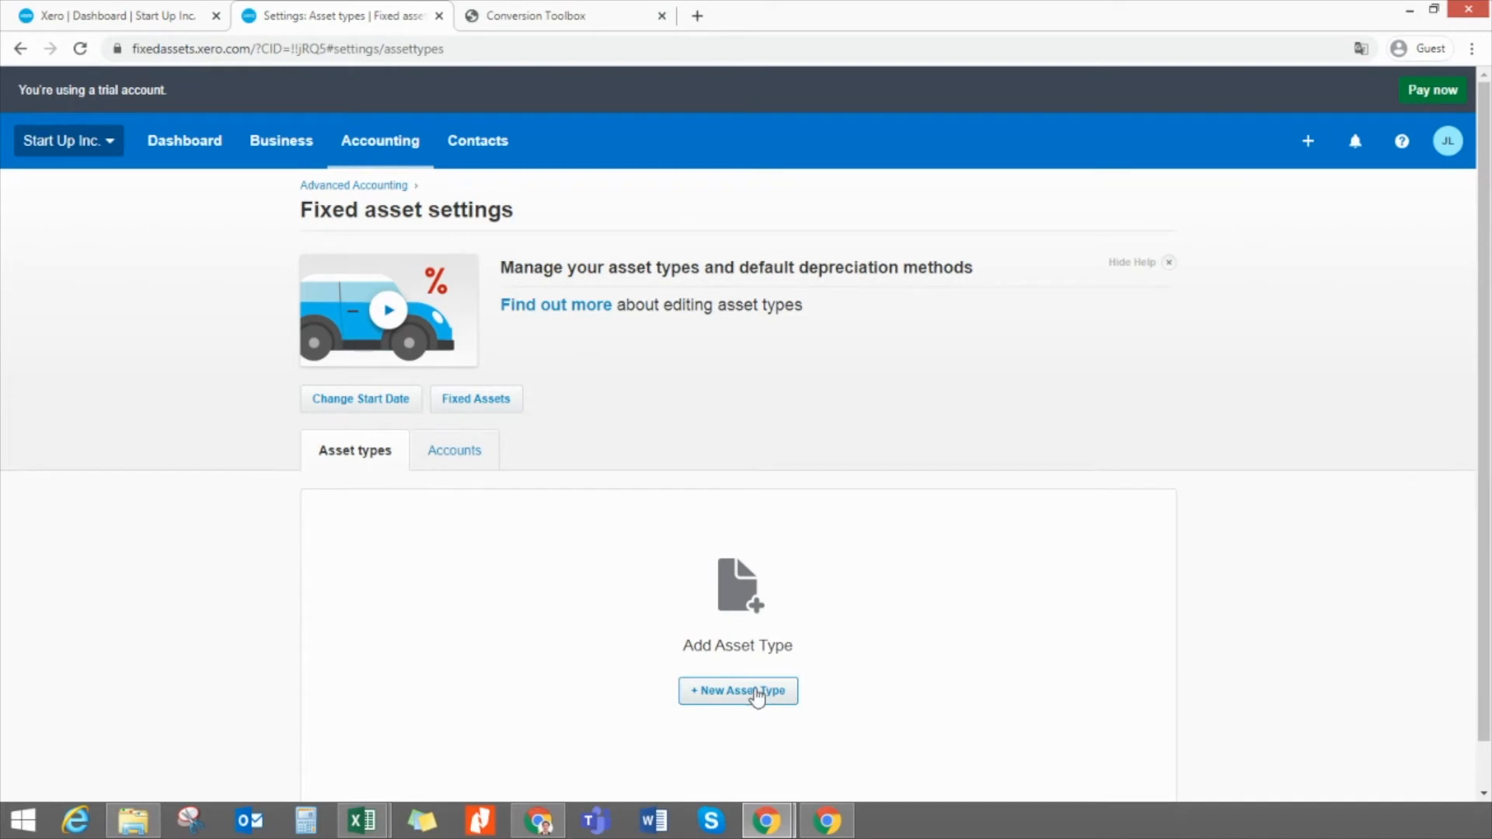
# Check the AssetType column in the FixedAssets.csv workbook in Excel and return to Xero
pyautogui.moveTo(358, 830)
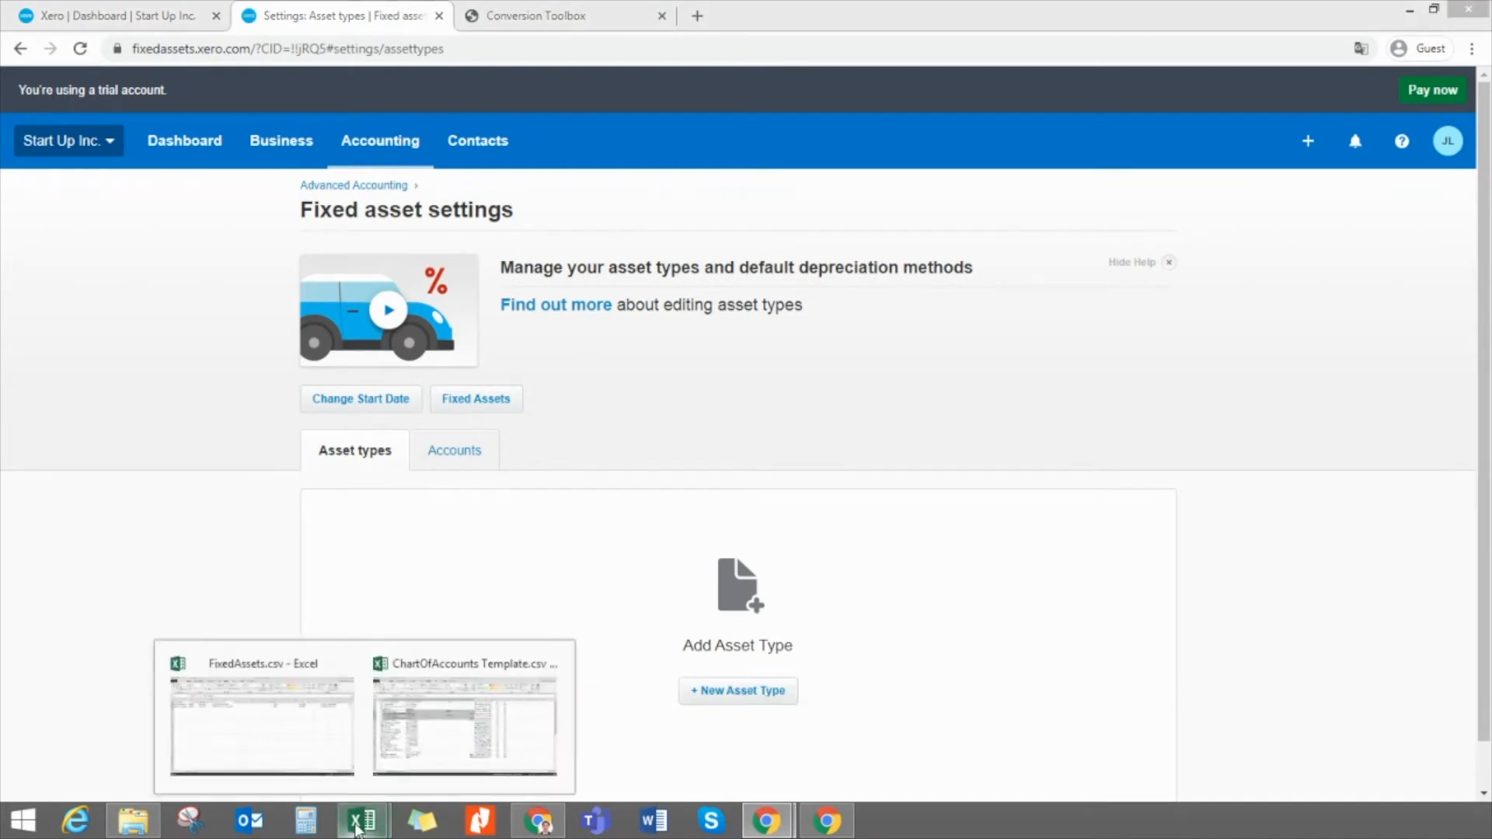
pyautogui.click(271, 723)
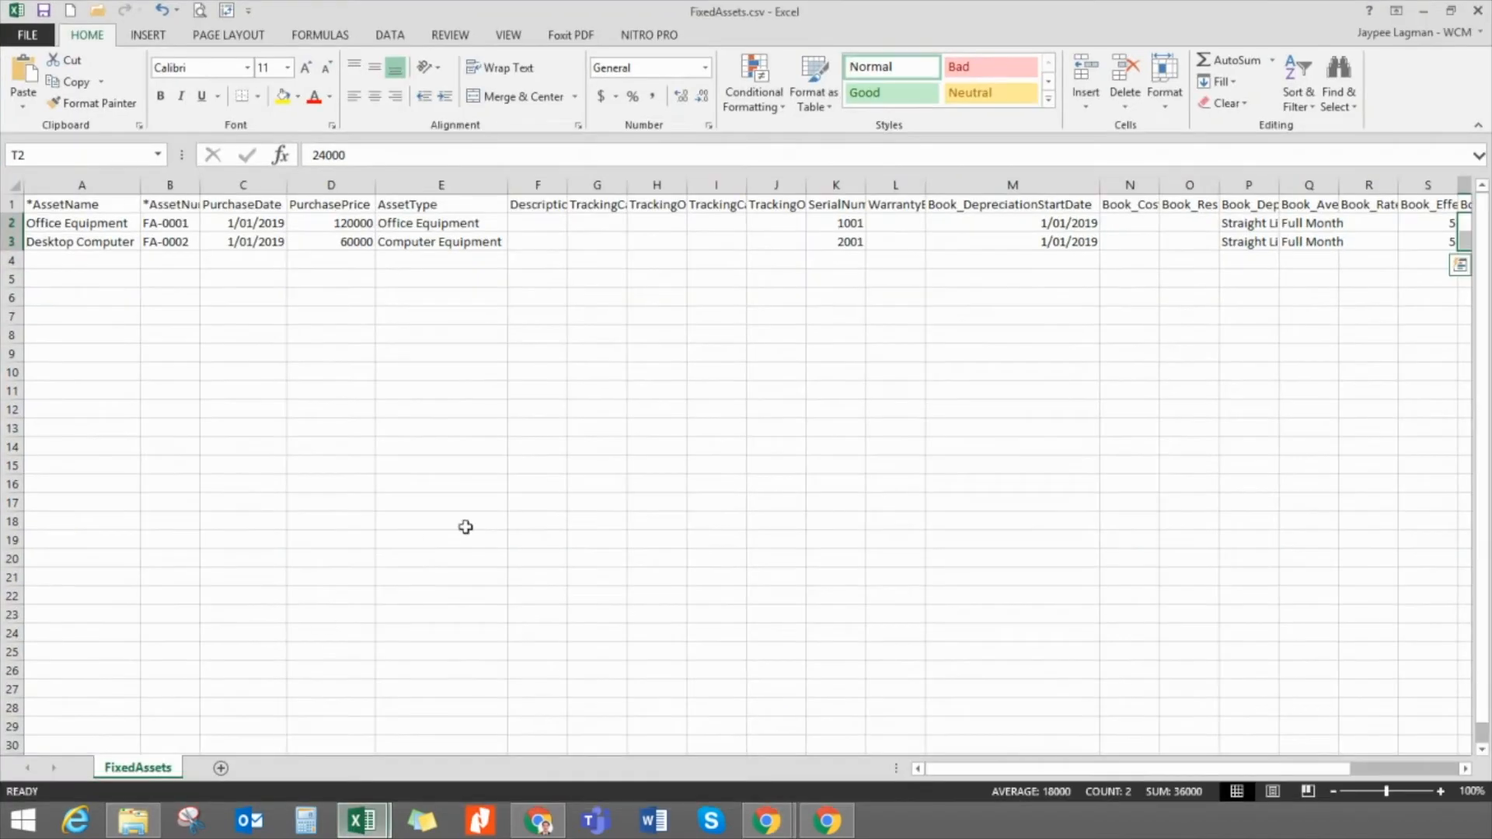
pyautogui.click(425, 188)
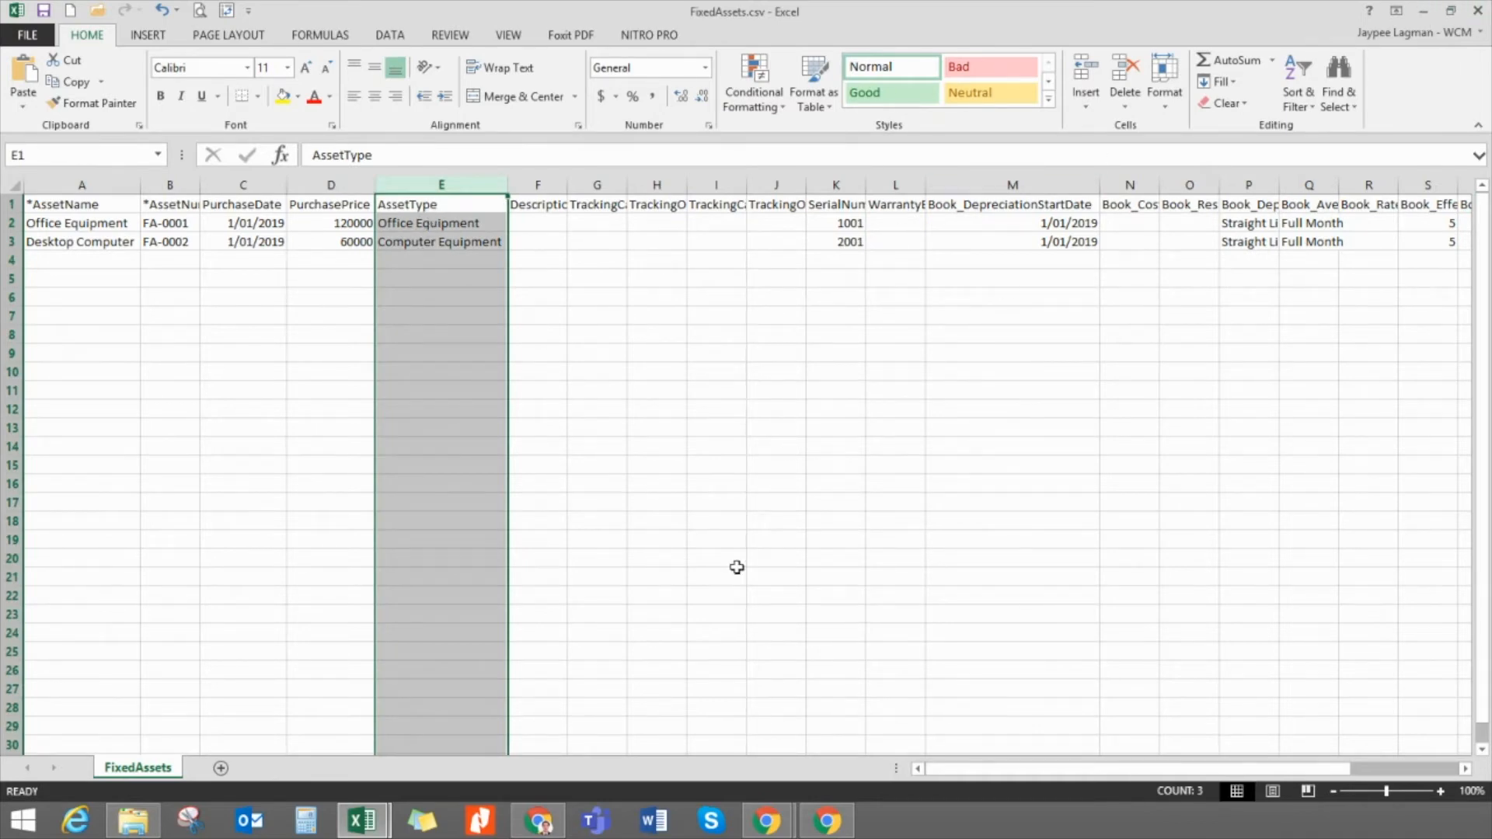
pyautogui.click(1423, 11)
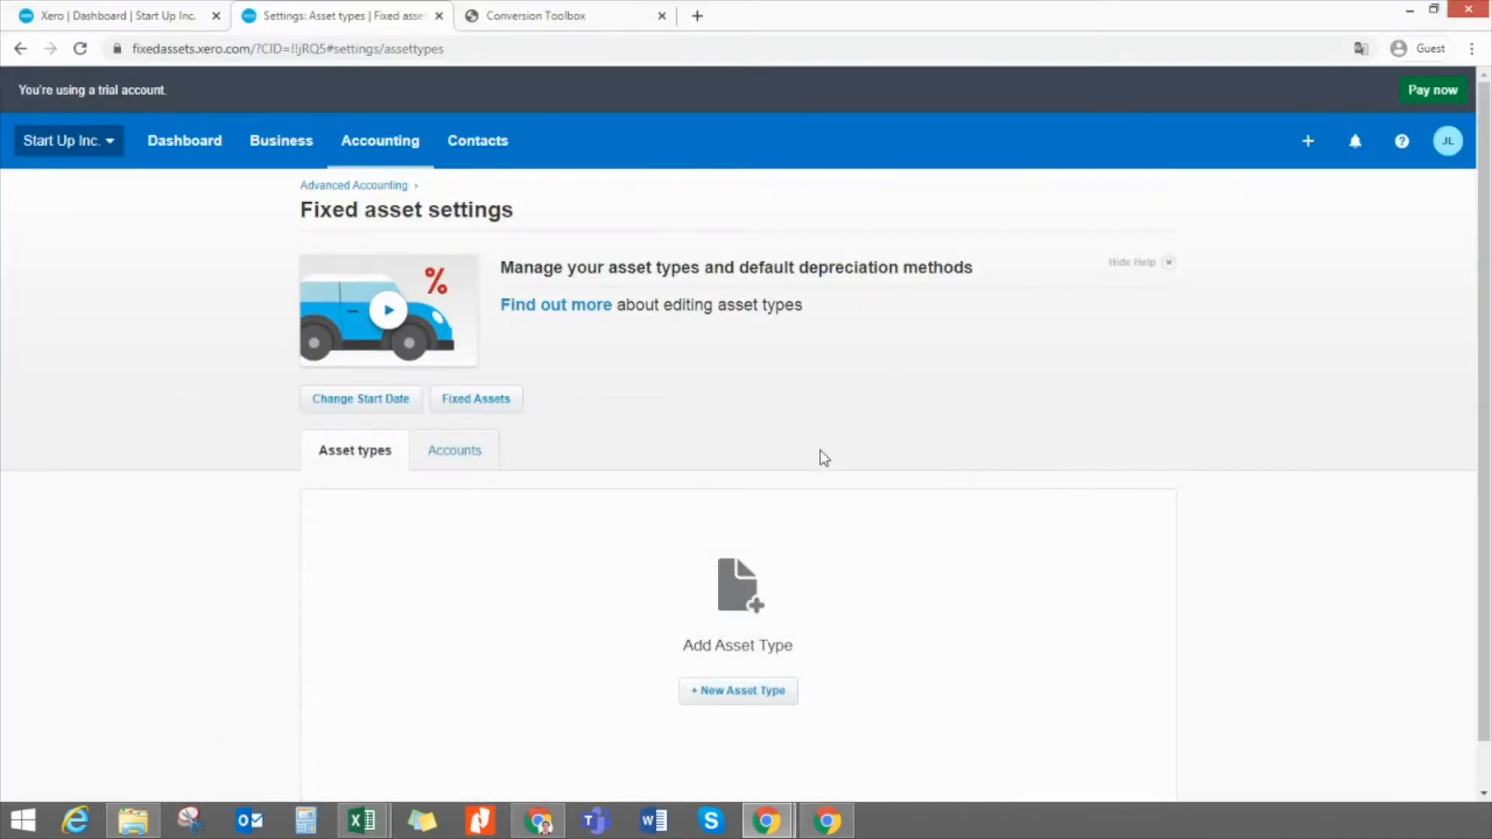
# Start a new asset type and name it Office Equipment by copying the text from cell E2 of FixedAssets.csv in Excel
pyautogui.click(760, 698)
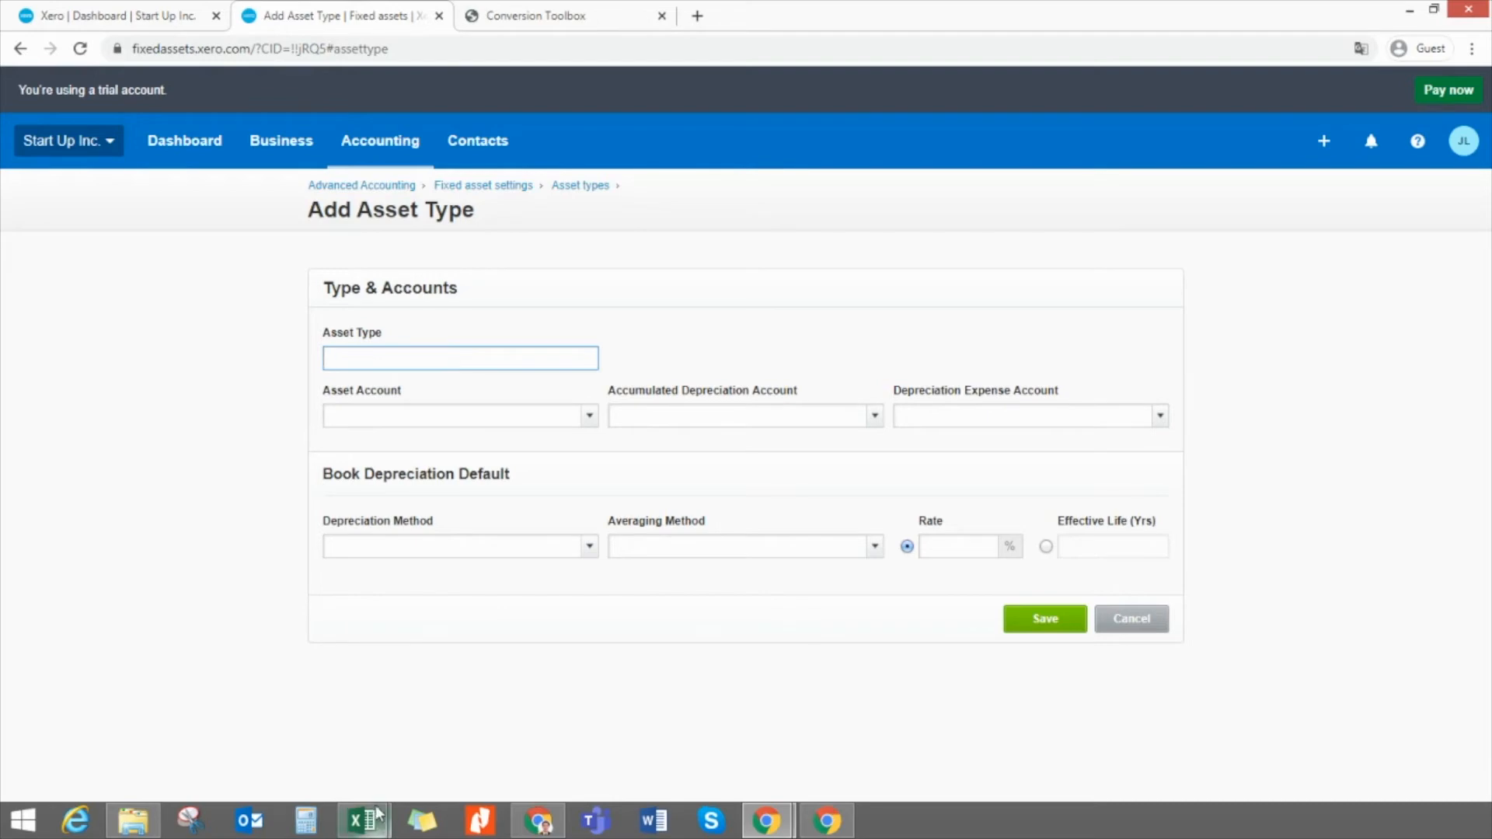
pyautogui.moveTo(361, 820)
pyautogui.click(293, 736)
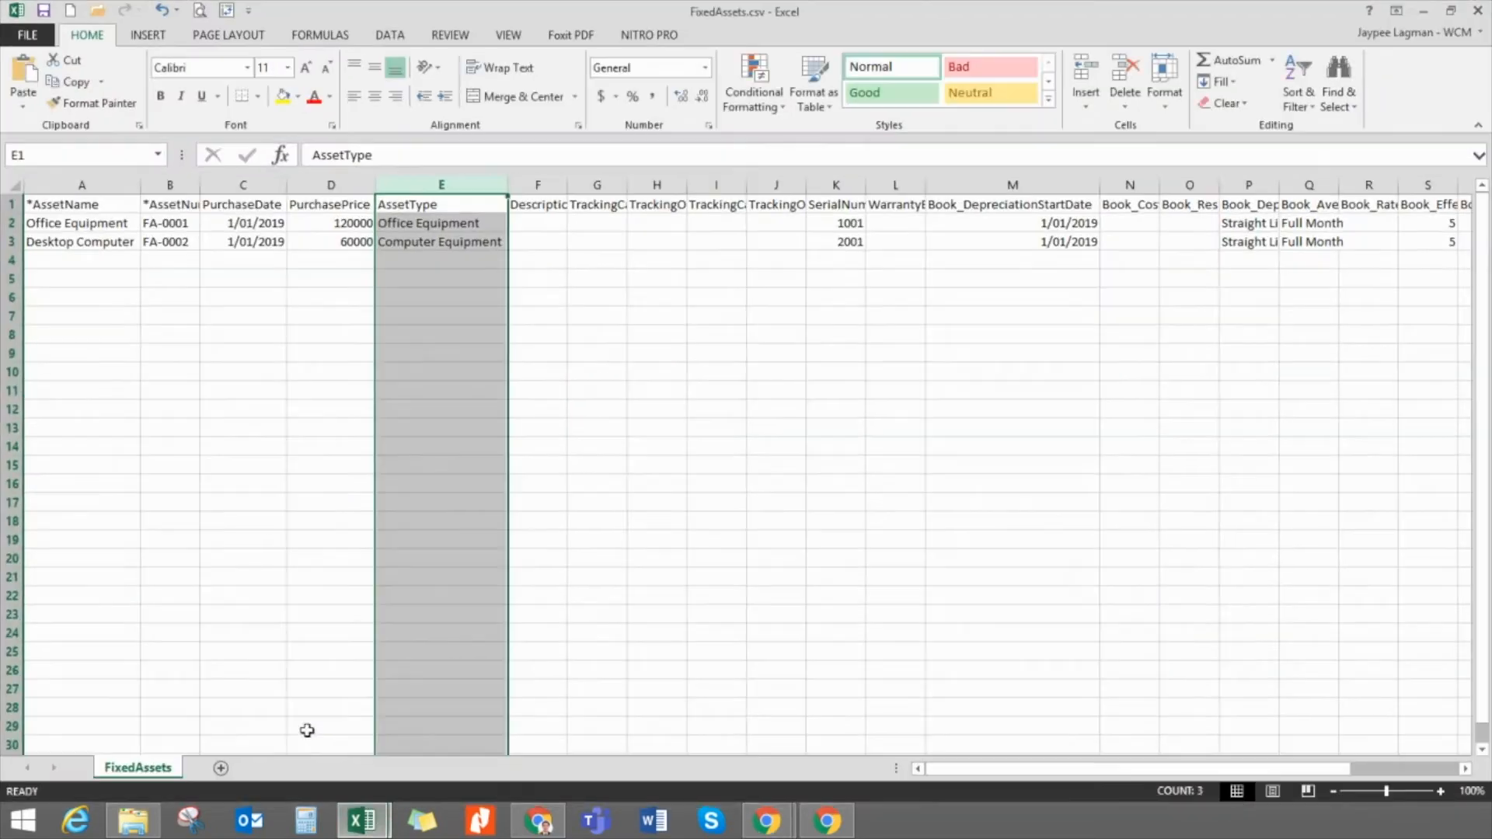
pyautogui.click(513, 316)
pyautogui.click(456, 227)
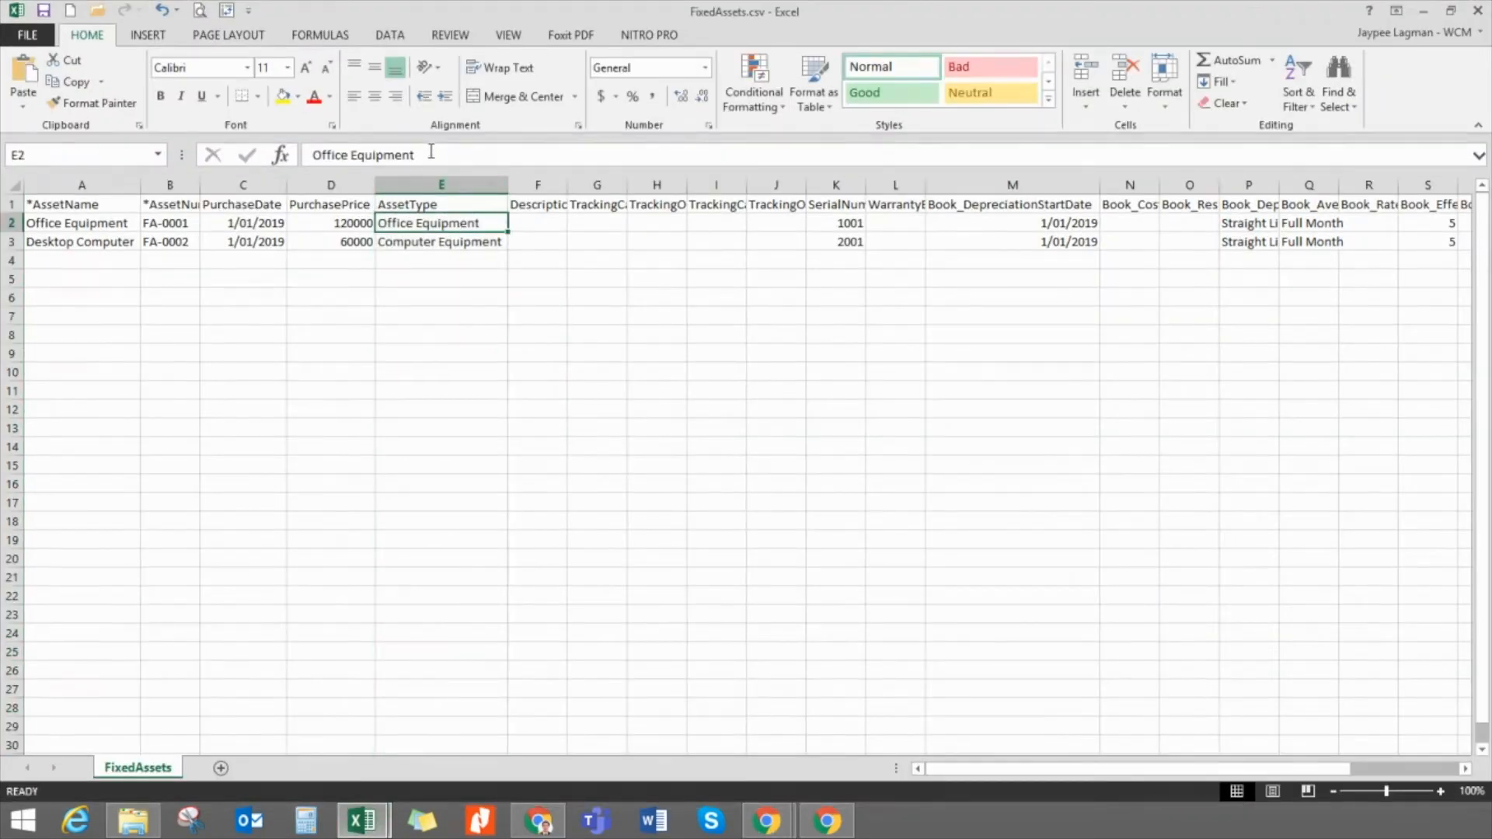
pyautogui.moveTo(429, 155); pyautogui.dragTo(315, 155)
pyautogui.hotkey('ctrl', 'c')
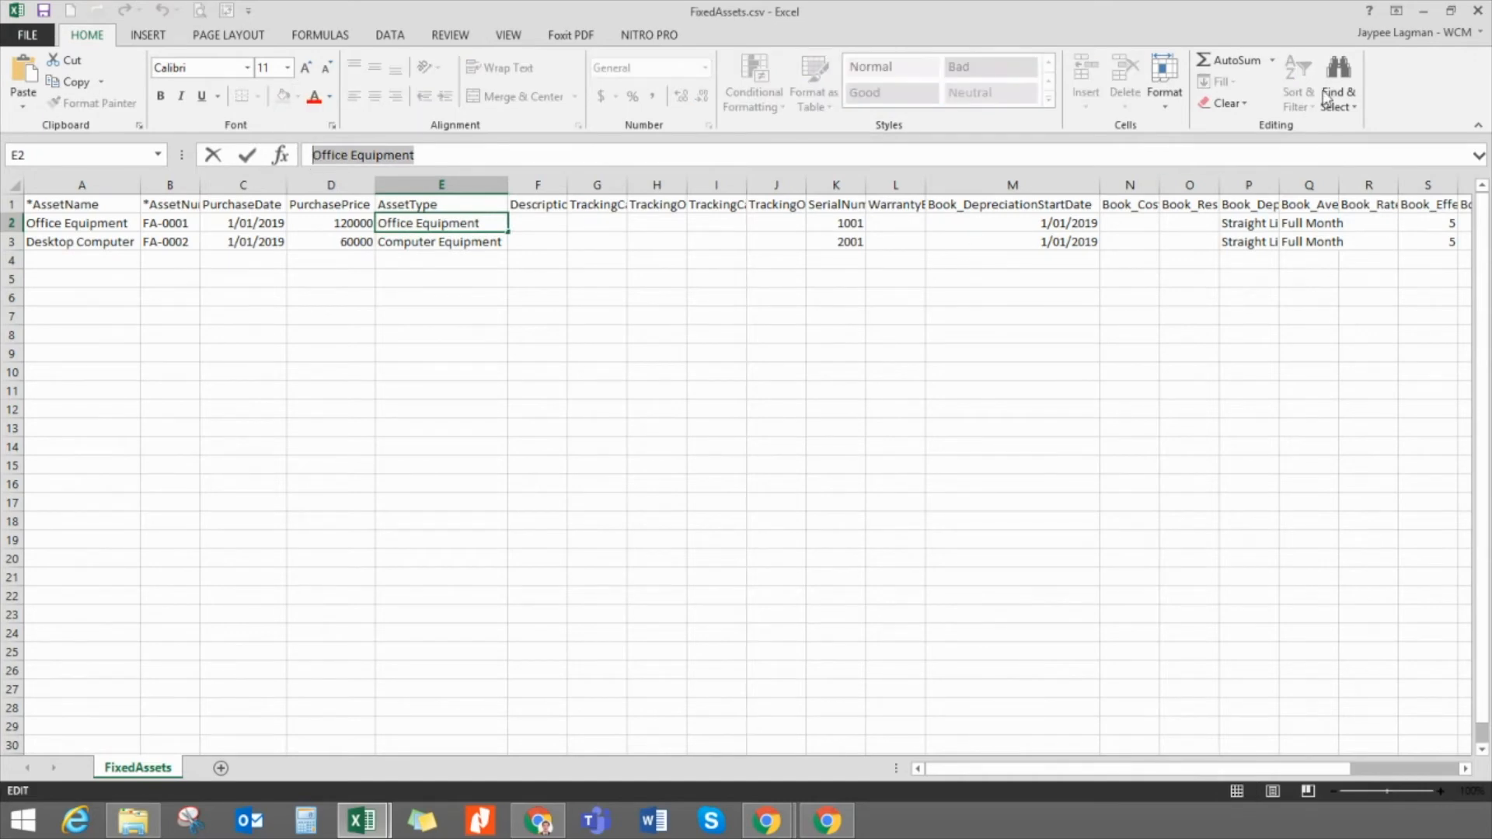
pyautogui.click(1422, 11)
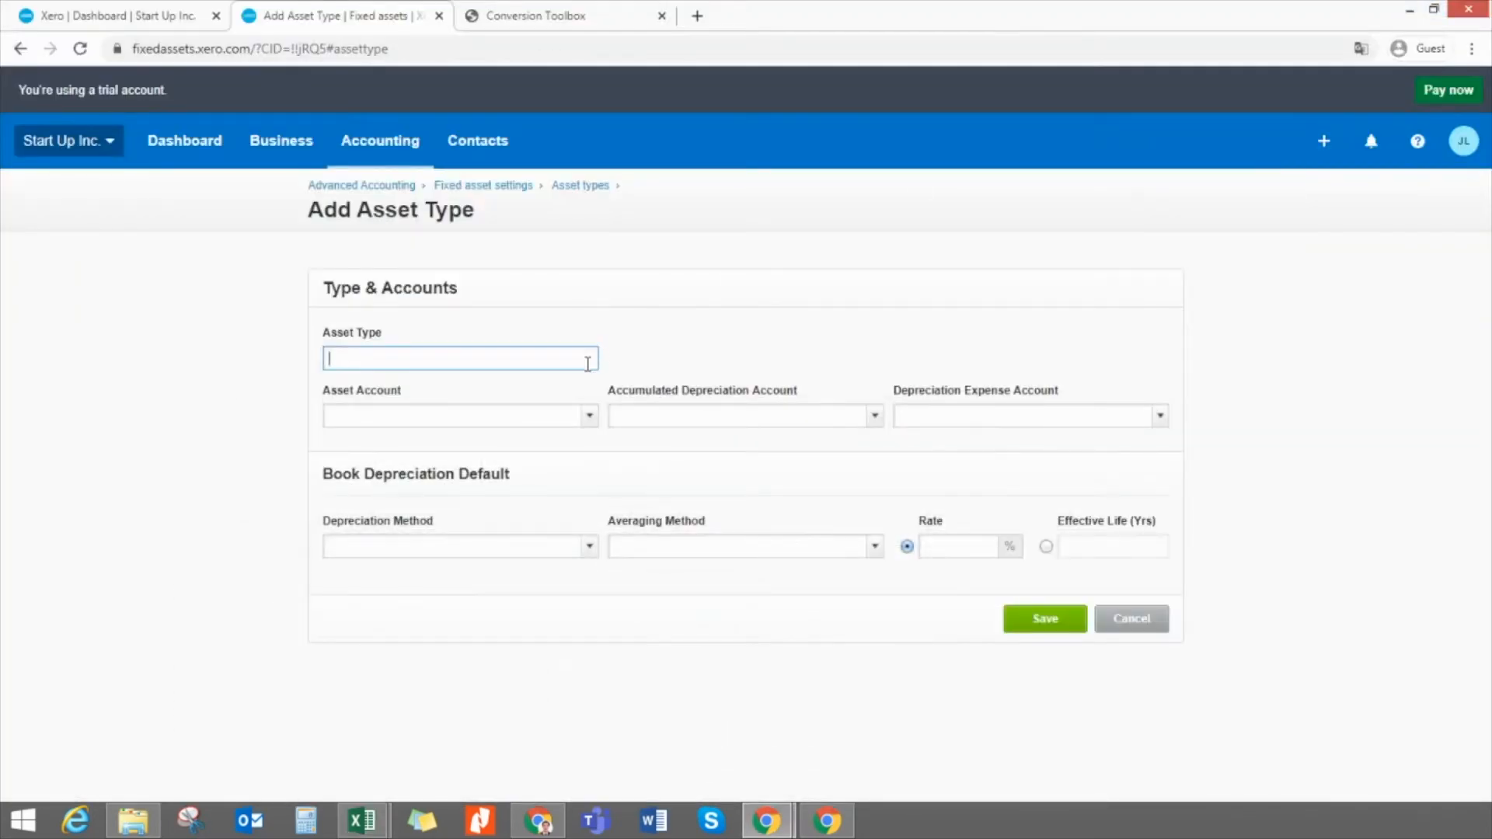
pyautogui.hotkey('ctrl', 'v')
# Assign 710 - Office Equipment as the asset account and 711 - Less Accumulated Depreciation on Office Equipment as the accumulated depreciation account
pyautogui.click(520, 411)
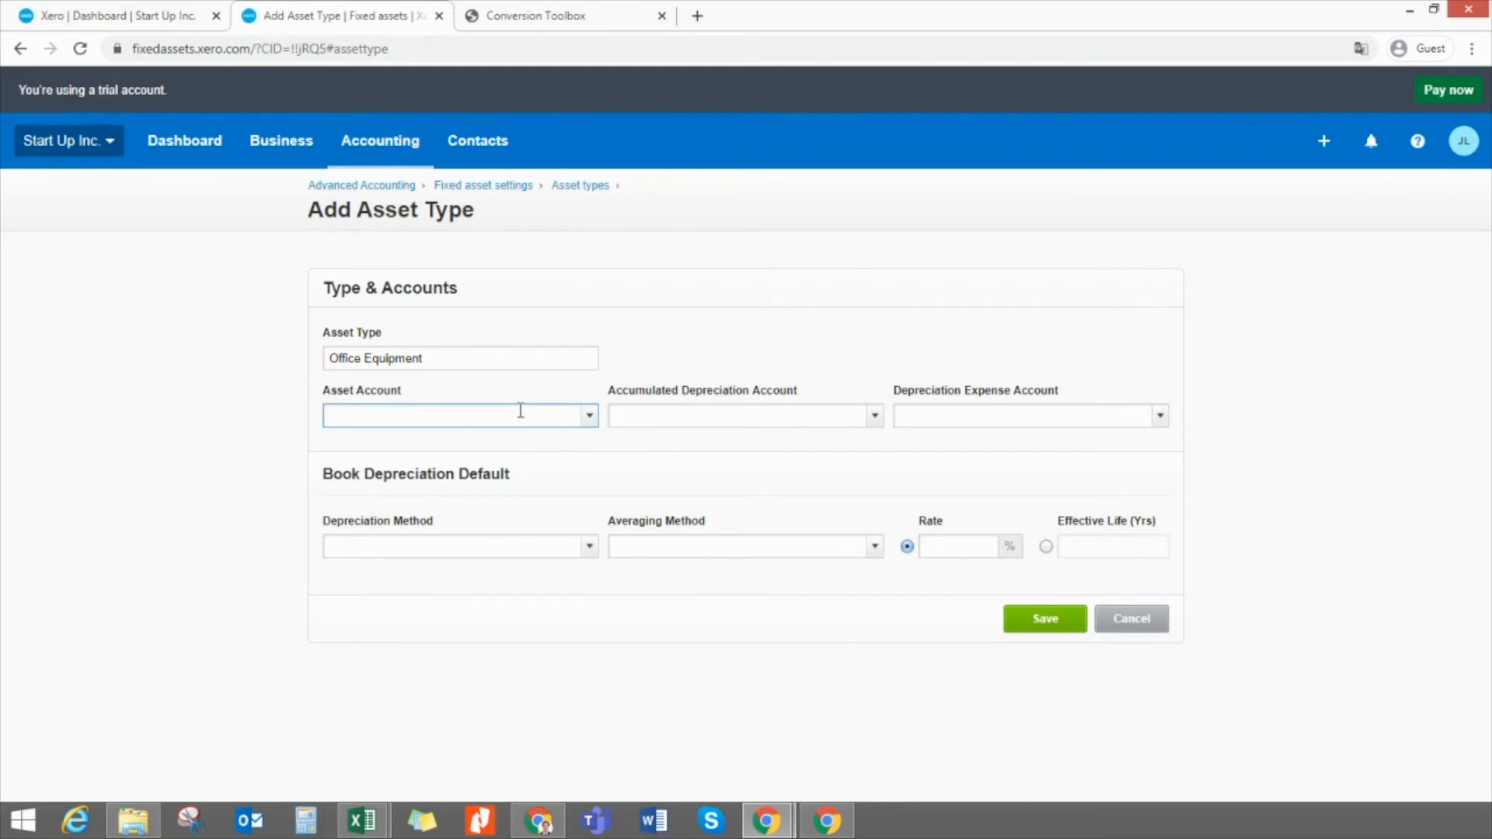
pyautogui.write('offi')
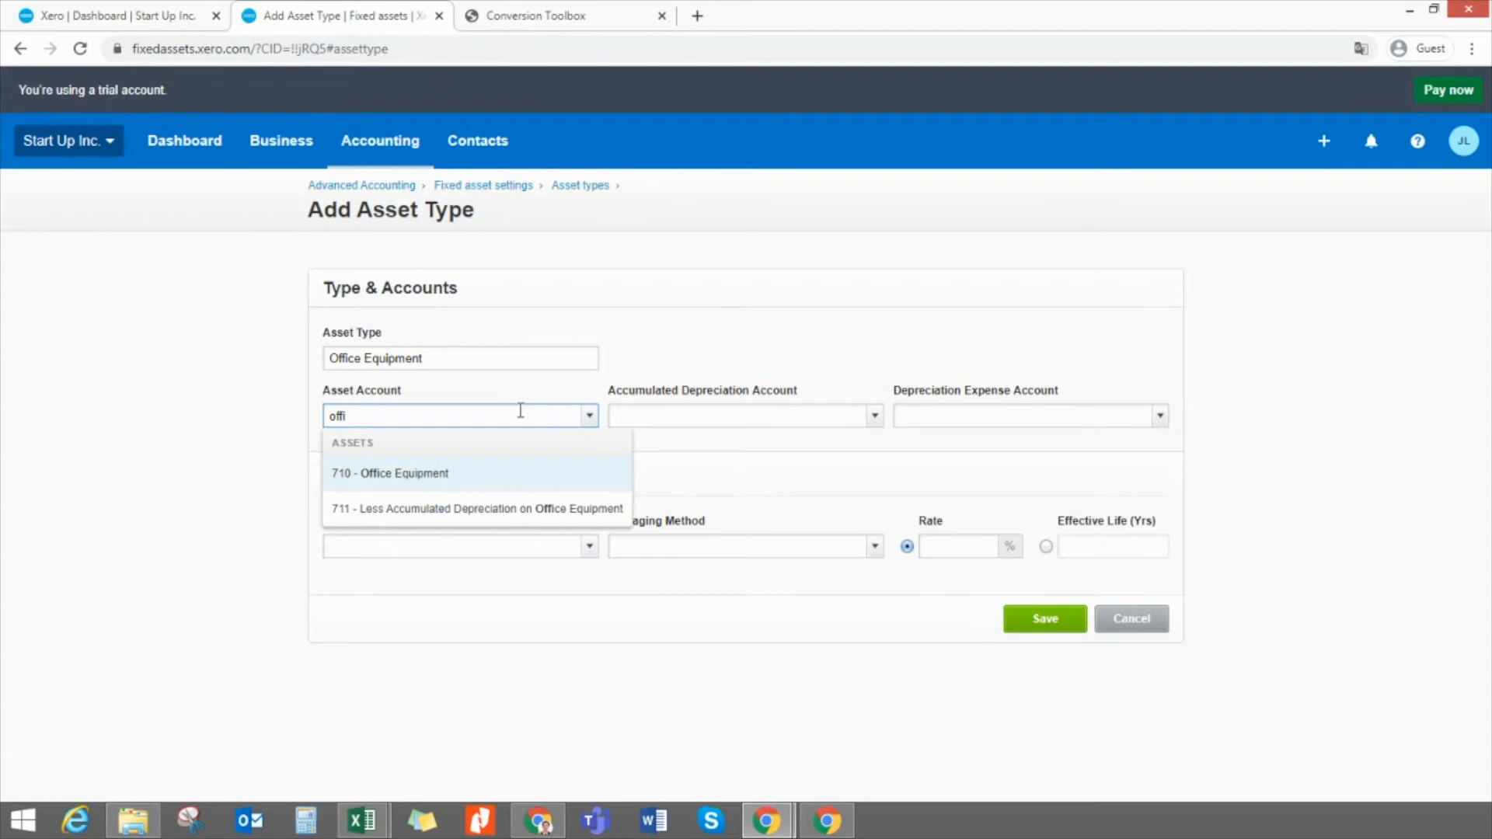
pyautogui.click(471, 480)
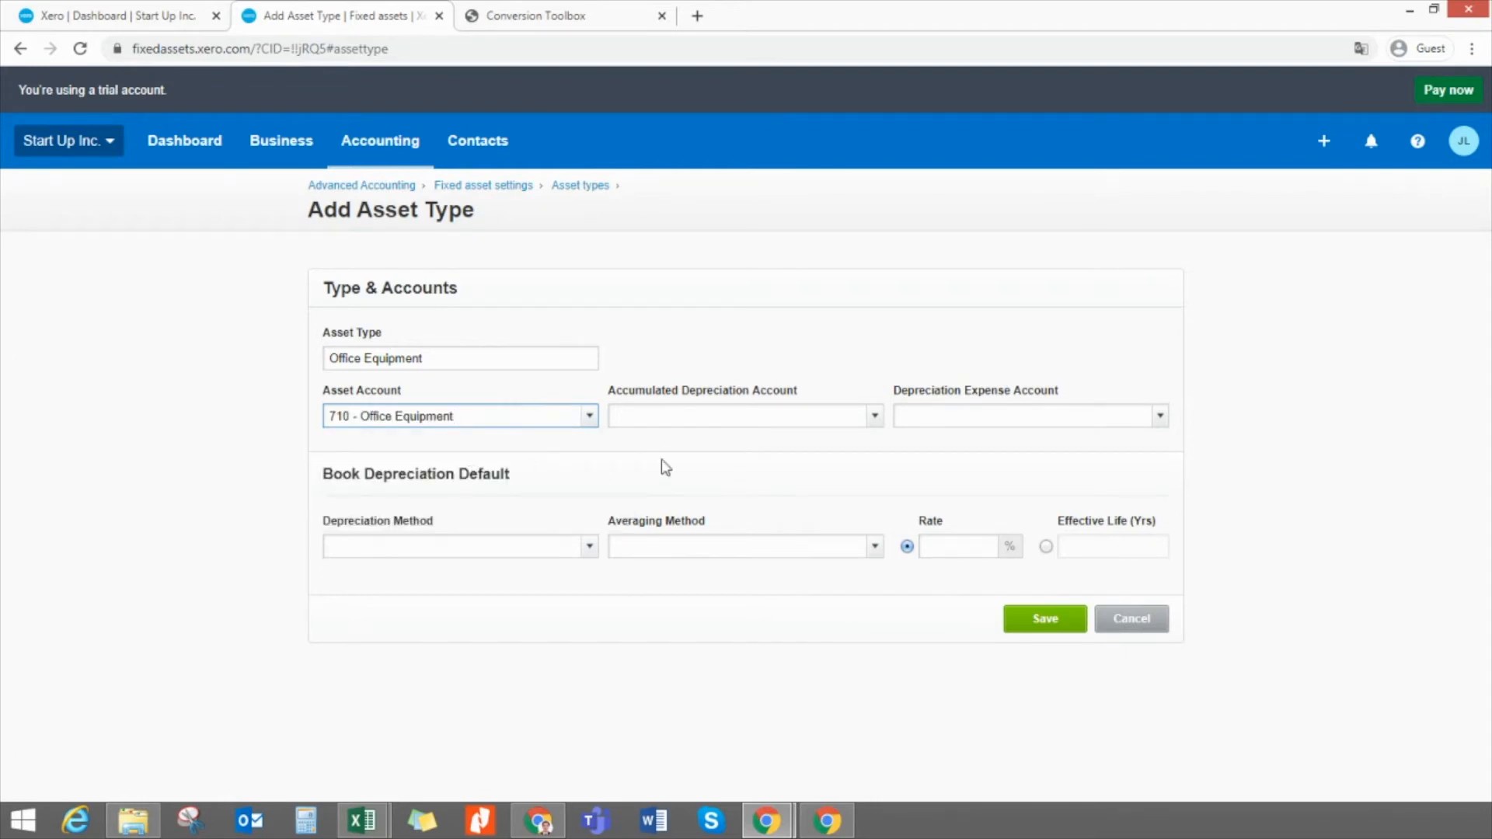
pyautogui.click(672, 416)
pyautogui.write('offi')
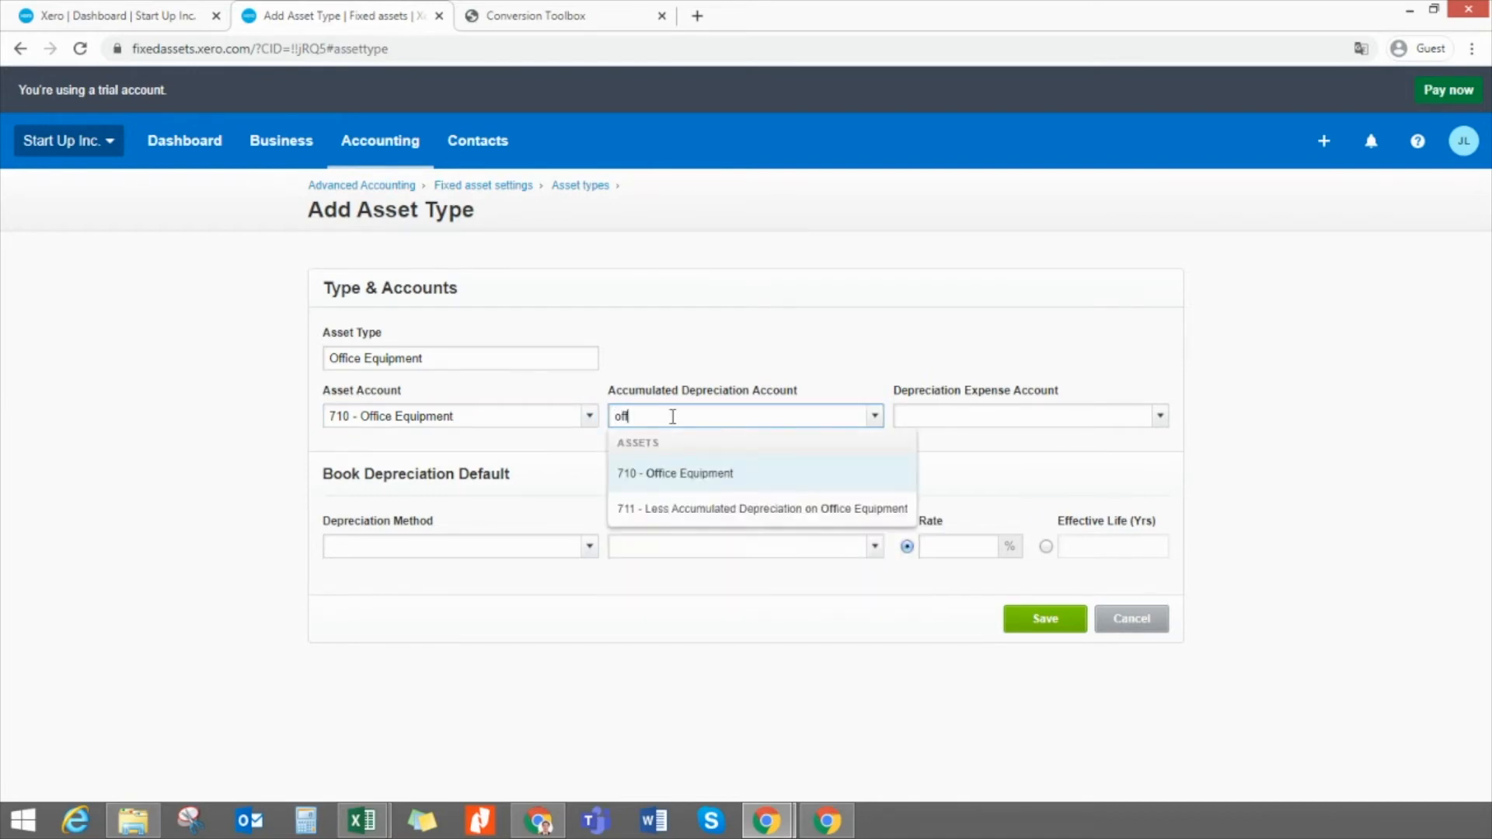
pyautogui.click(704, 510)
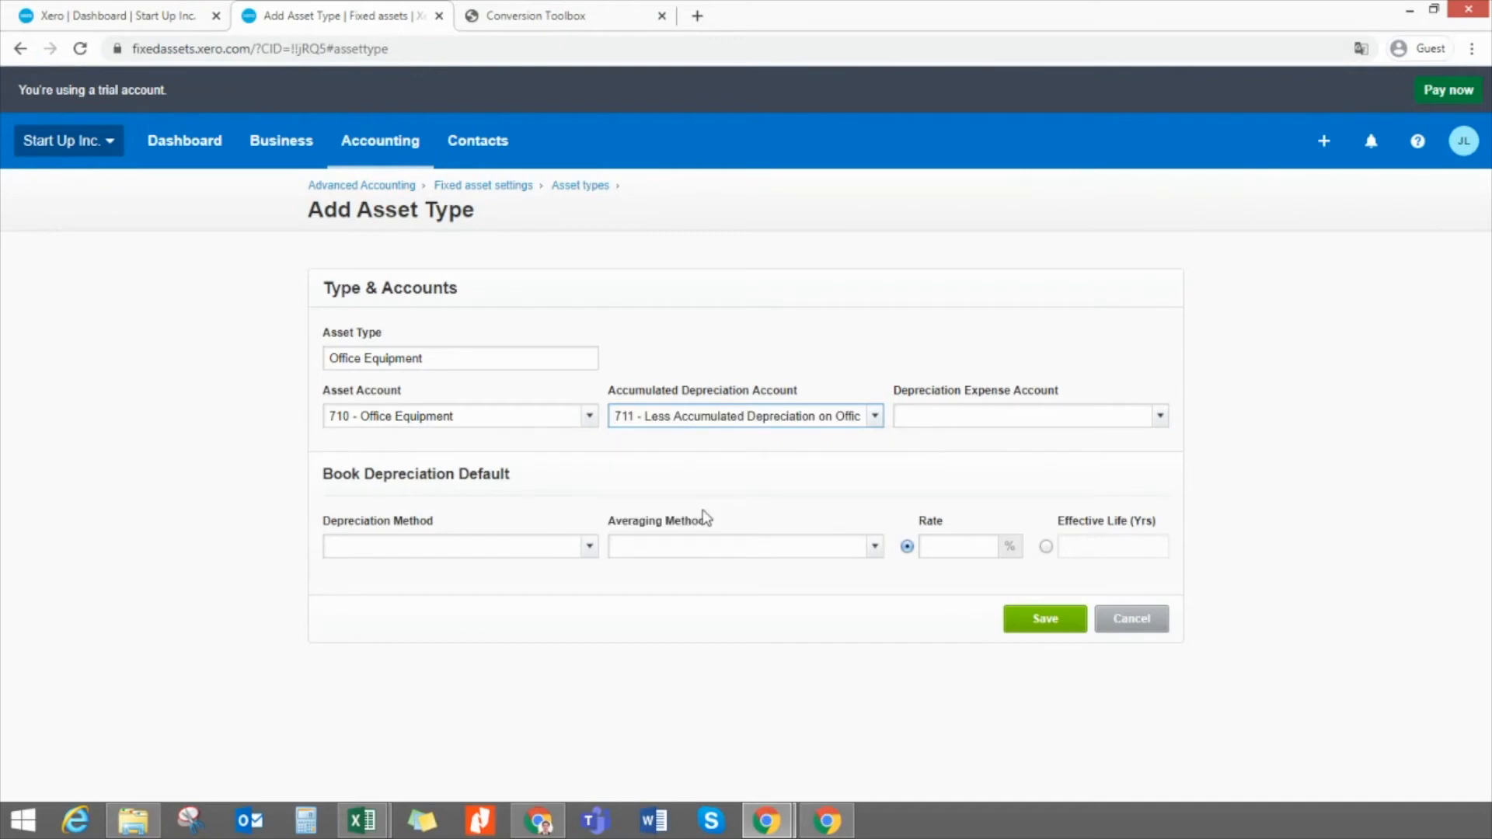
# Assign 416 - Depreciation as the depreciation expense account for the Office Equipment asset type
pyautogui.click(942, 417)
pyautogui.write('depre')
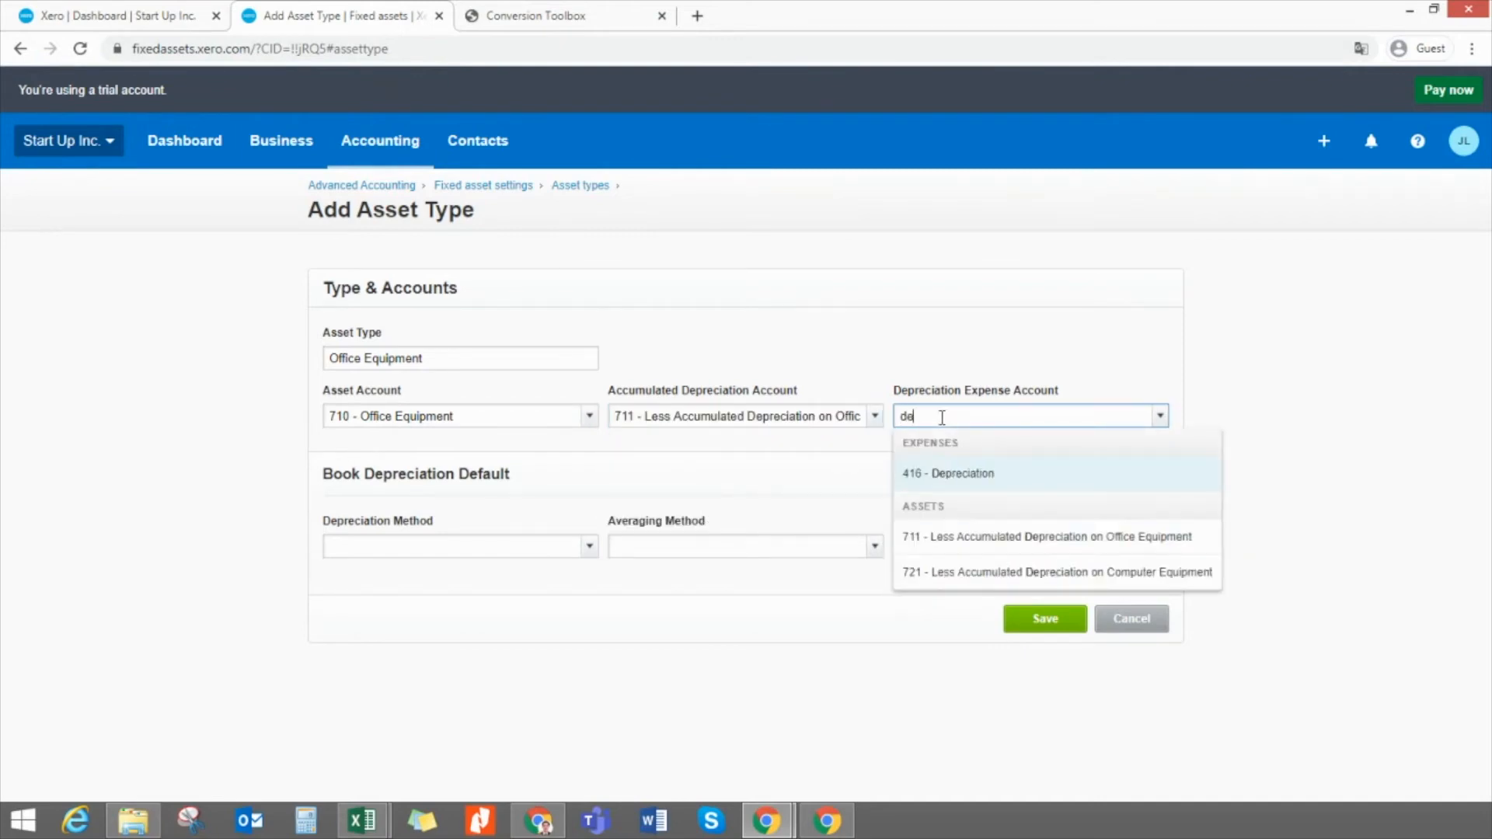
pyautogui.click(972, 481)
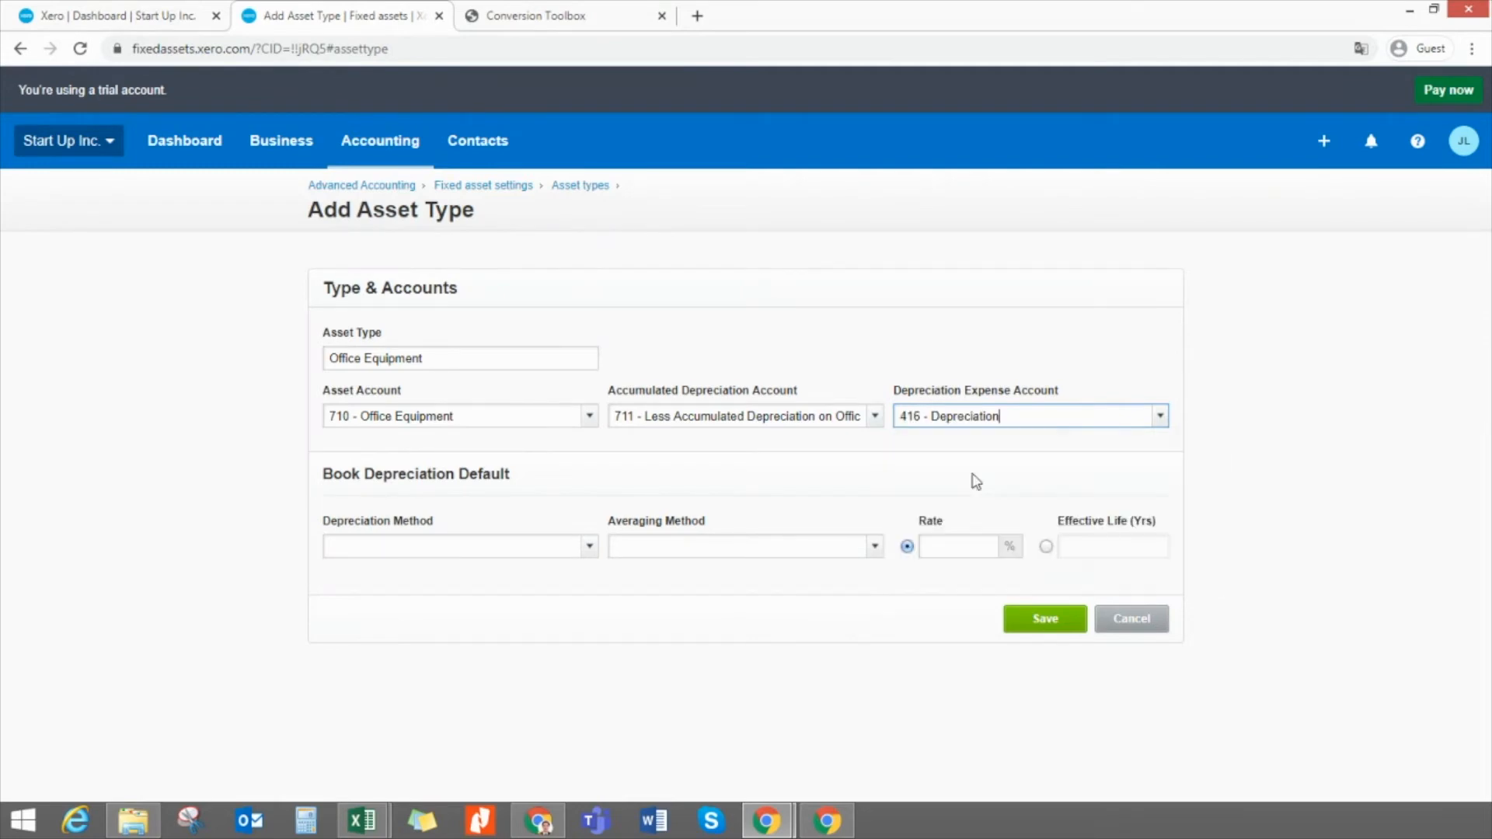
# Set Office Equipment's book depreciation defaults to Straight Line, Full Month averaging and a 5-year effective life, and save the asset type
pyautogui.click(535, 545)
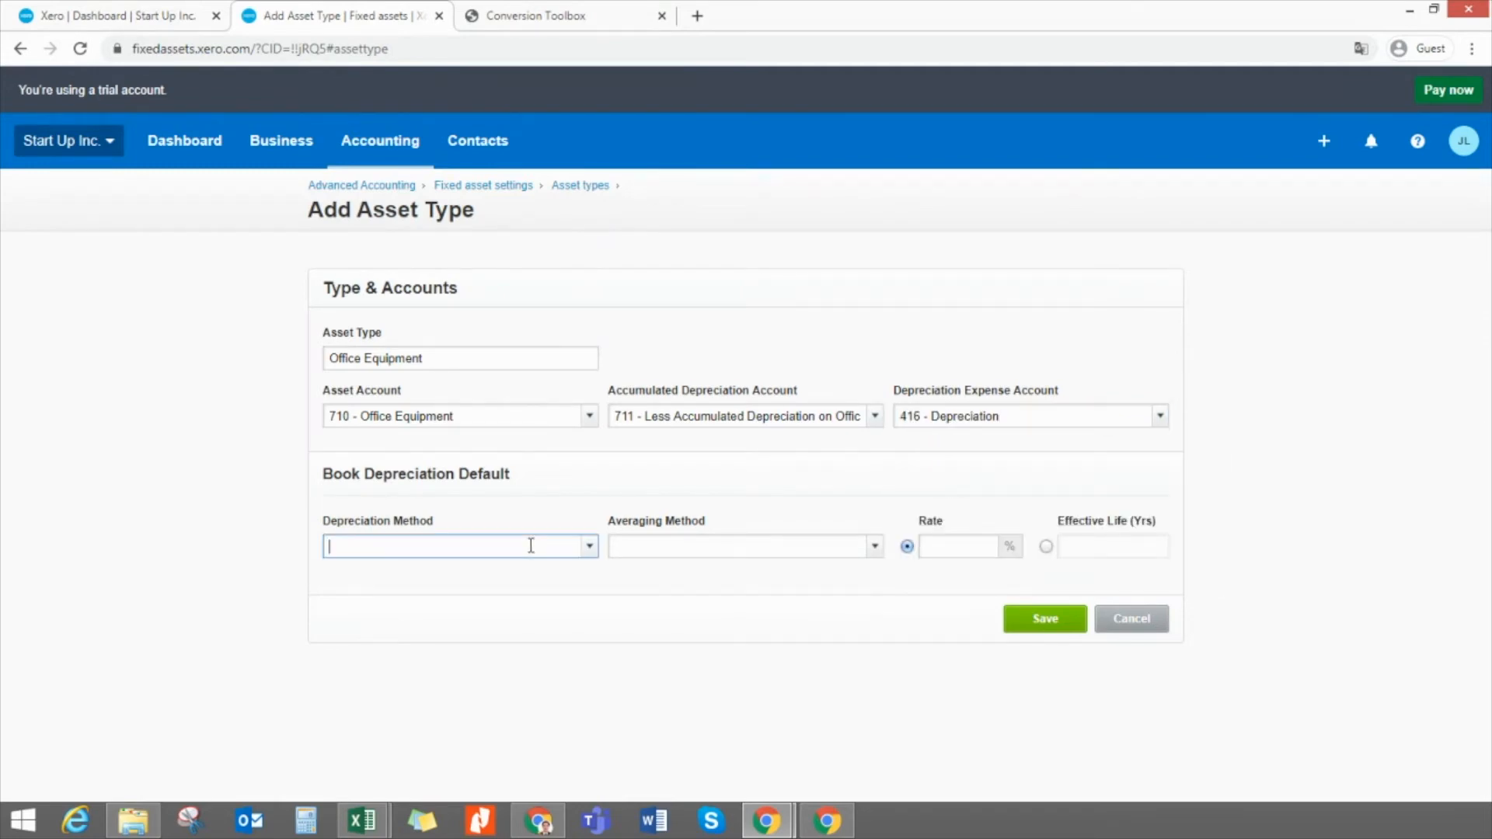
pyautogui.click(590, 550)
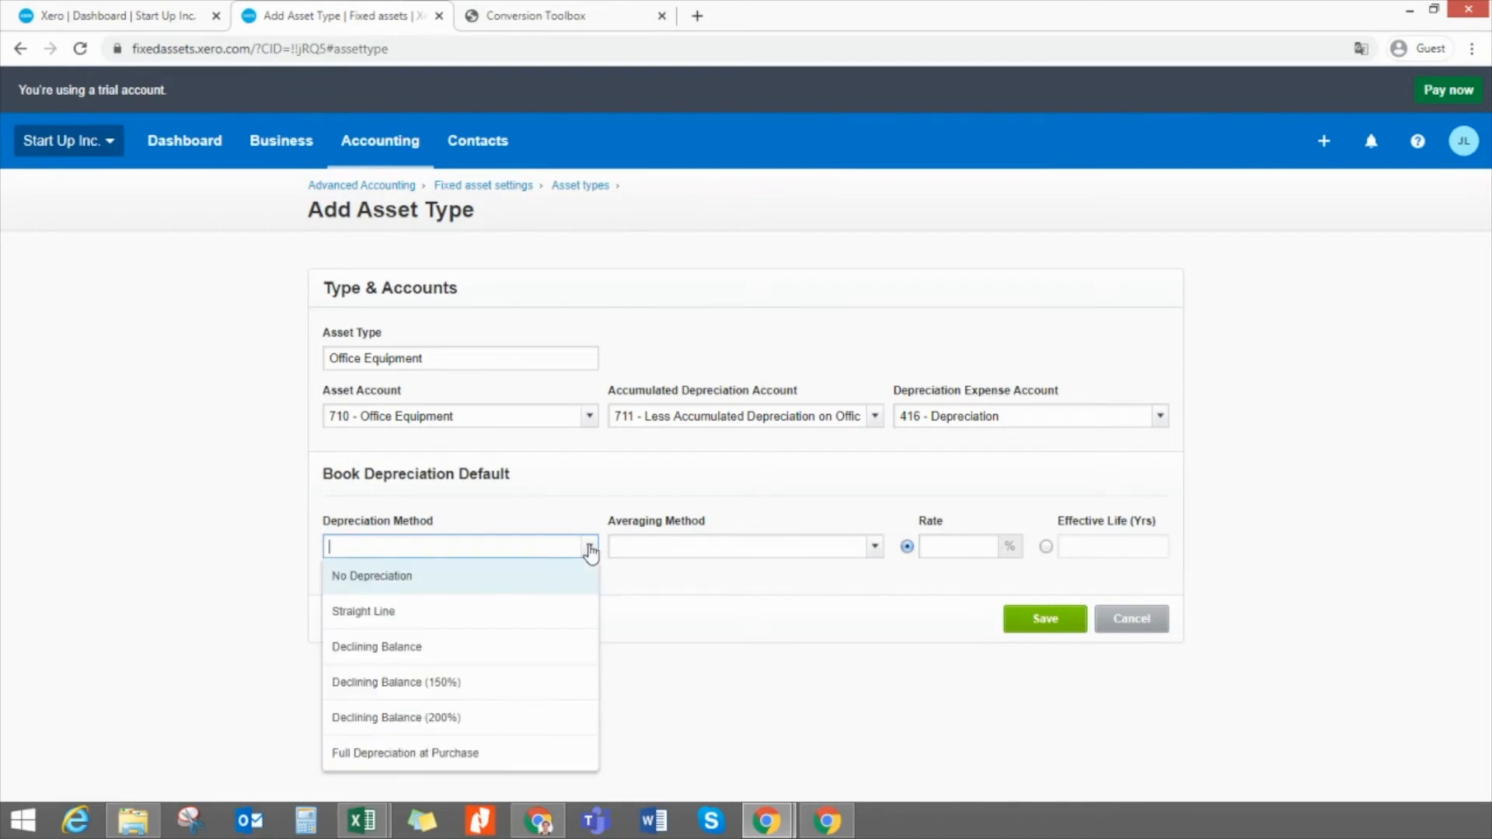
pyautogui.click(385, 613)
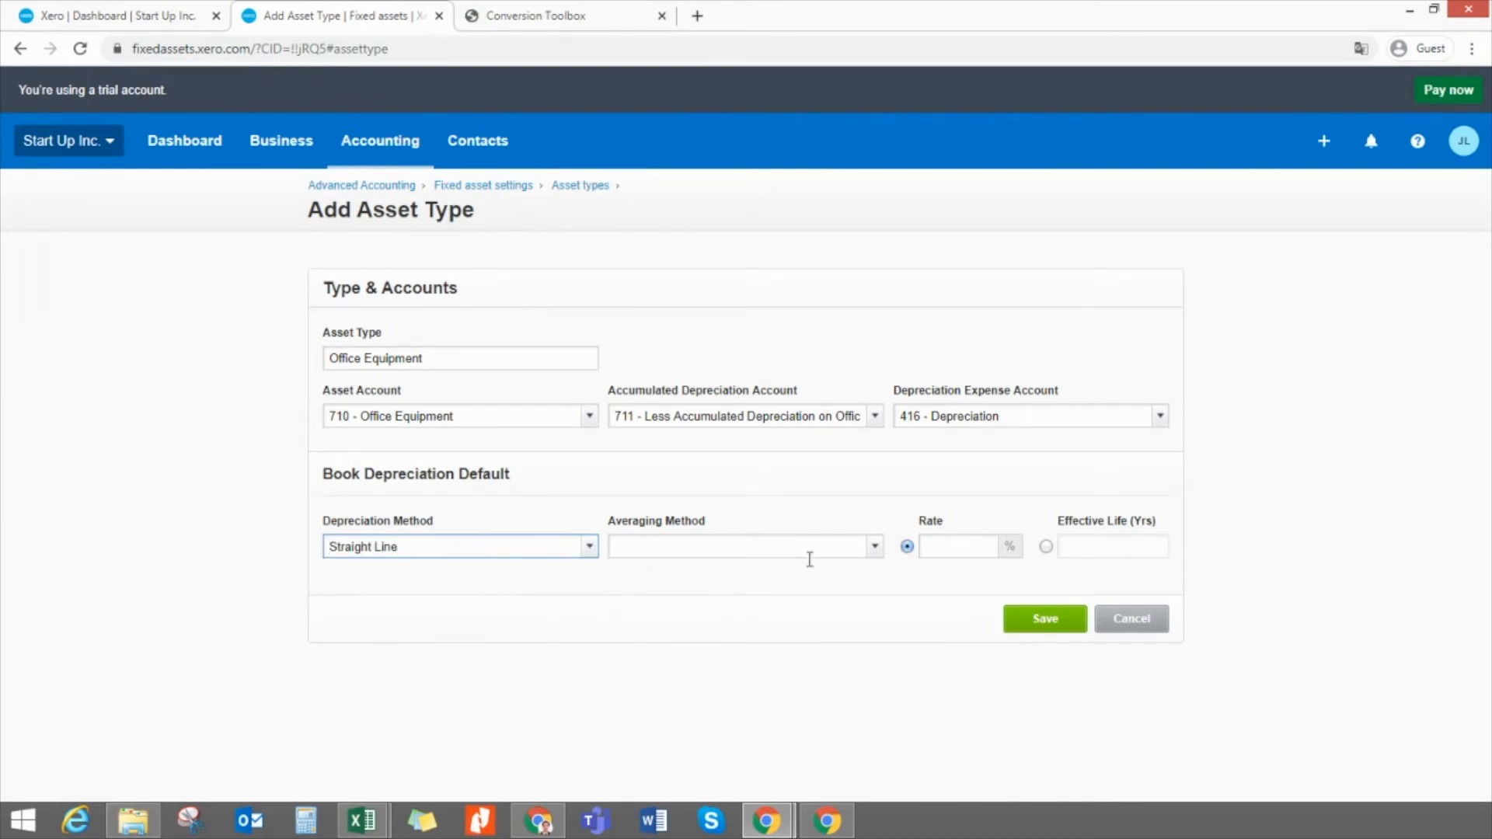
pyautogui.click(874, 548)
pyautogui.click(703, 582)
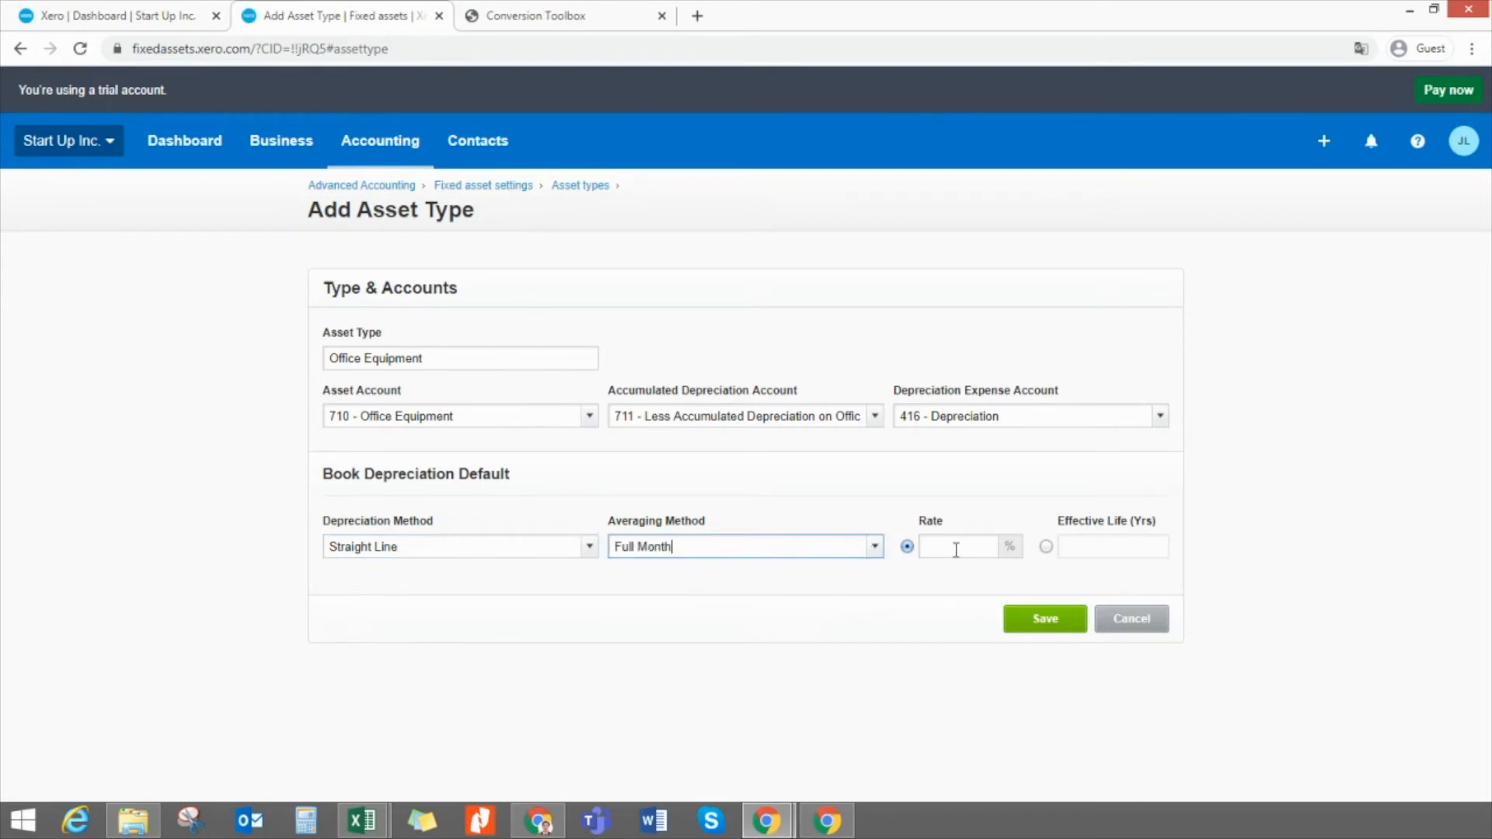
pyautogui.click(1046, 547)
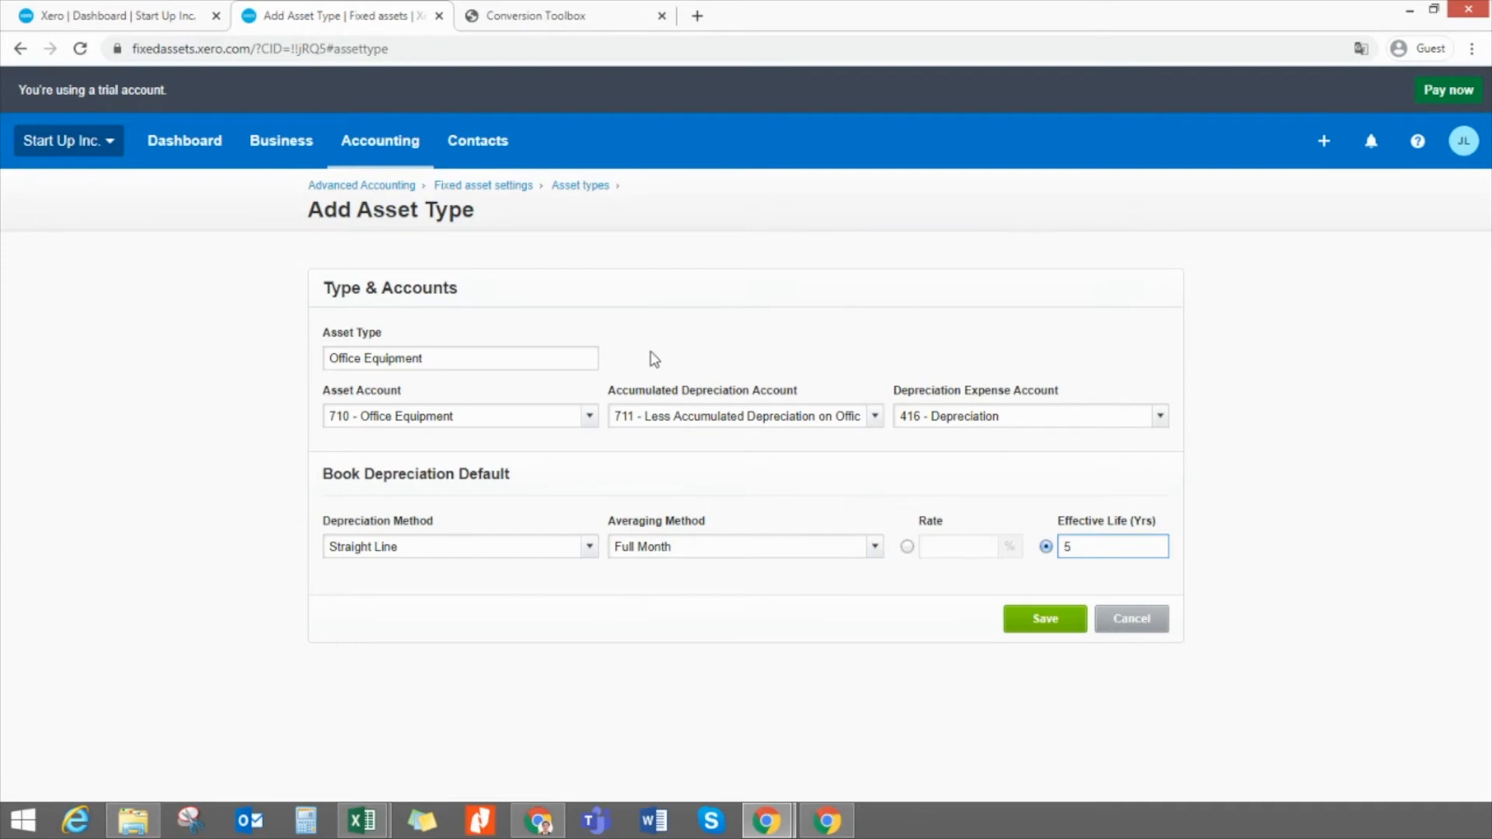
pyautogui.click(1045, 619)
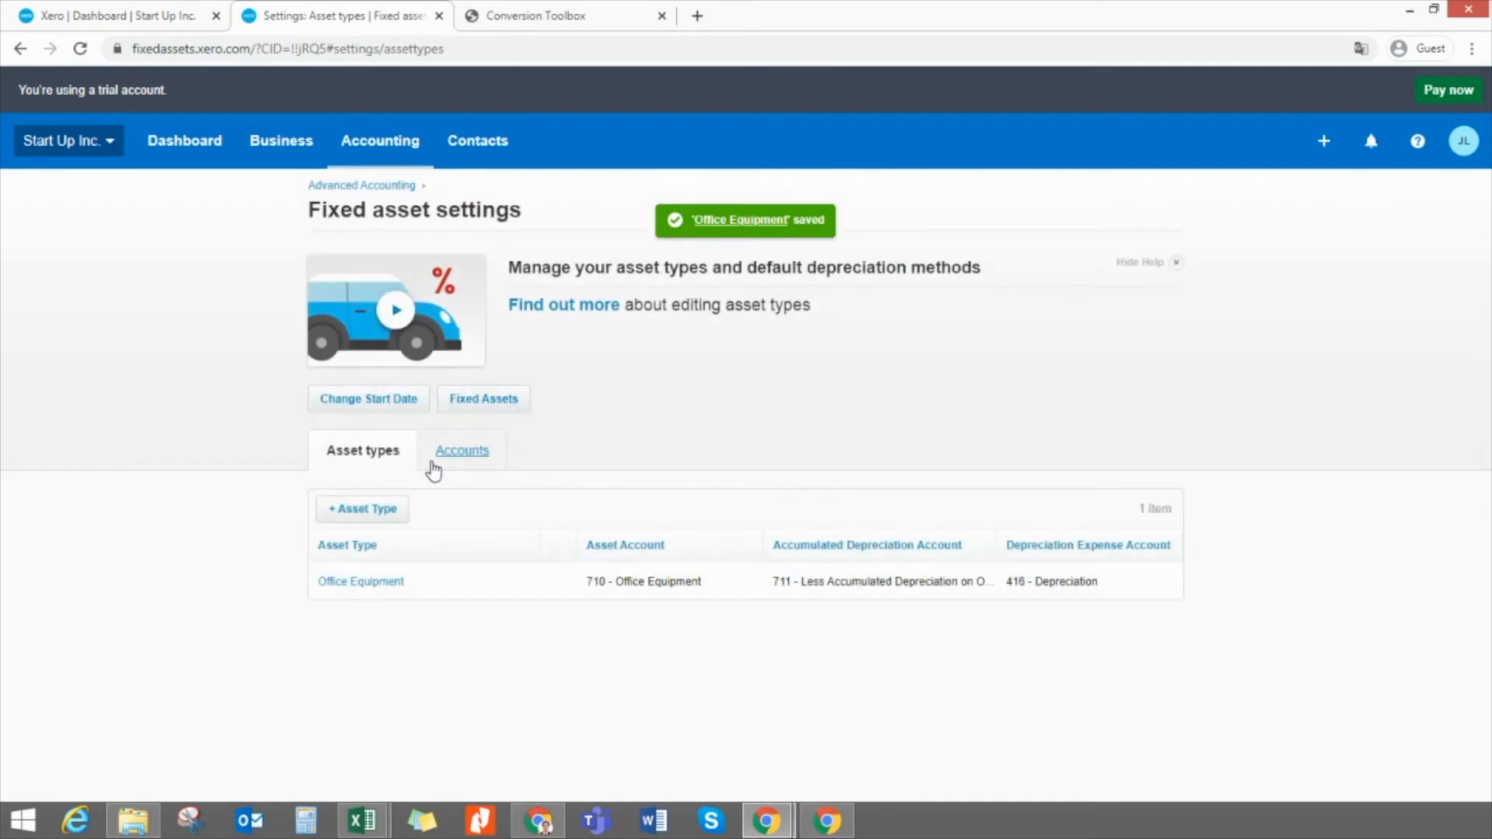
# Start another asset type and name it Computer Equipment by copying the text from cell E3 of FixedAssets.csv in Excel
pyautogui.click(380, 516)
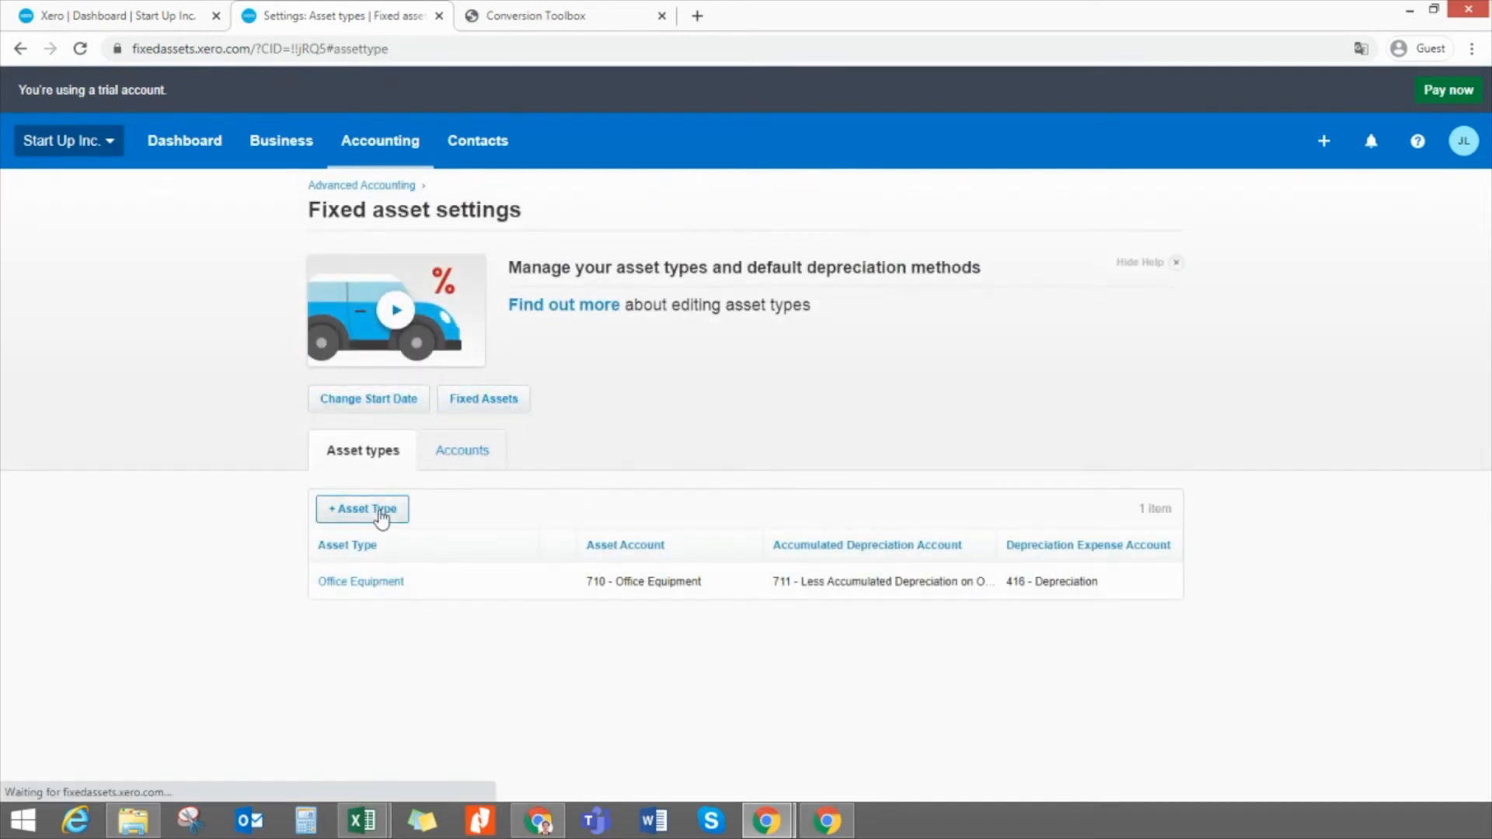
pyautogui.moveTo(351, 822)
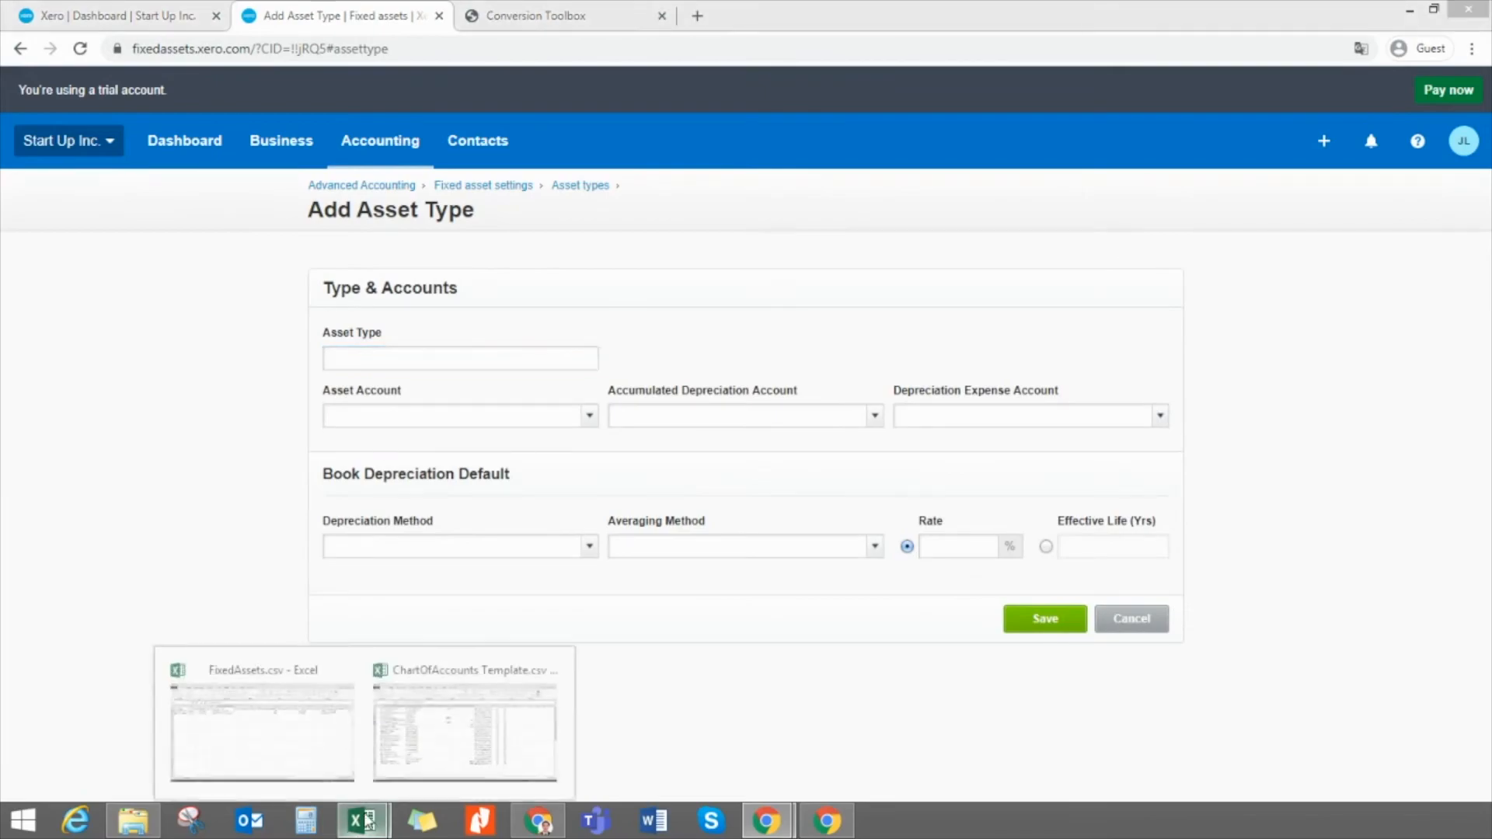
pyautogui.click(256, 733)
pyautogui.click(432, 252)
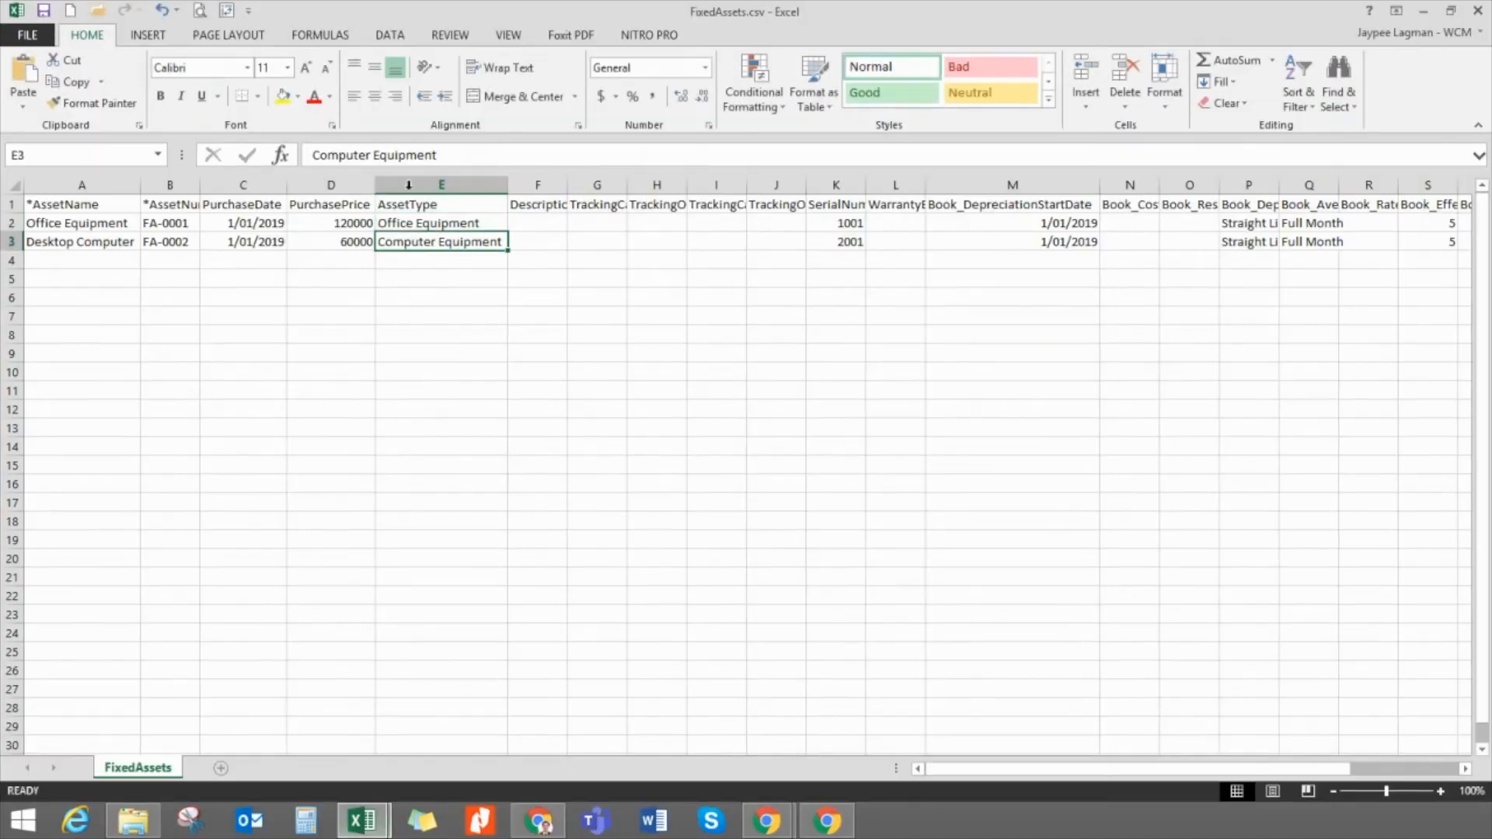
pyautogui.moveTo(450, 154); pyautogui.dragTo(280, 155)
pyautogui.hotkey('ctrl', 'c')
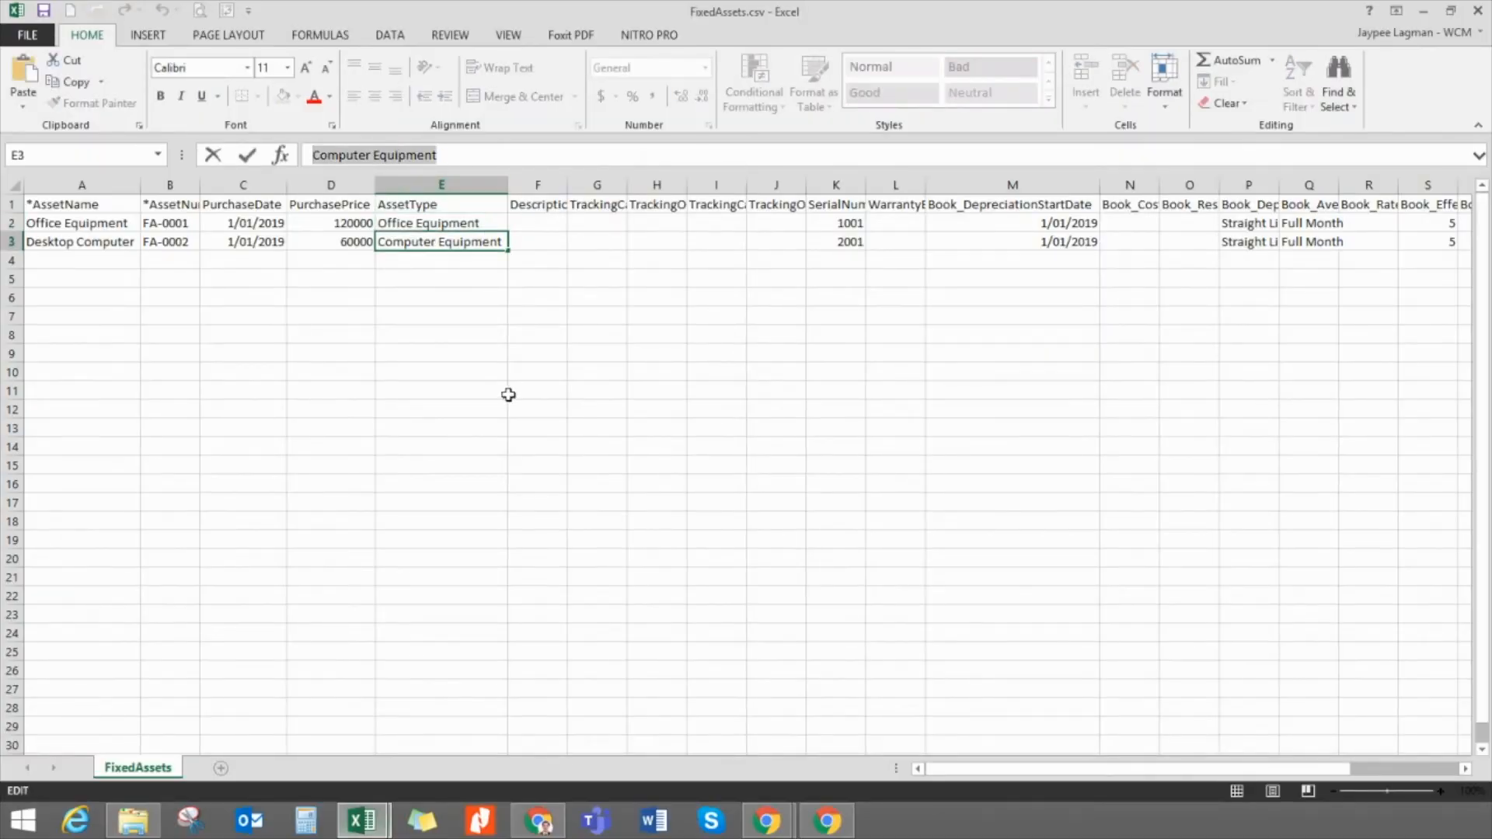
pyautogui.click(1423, 11)
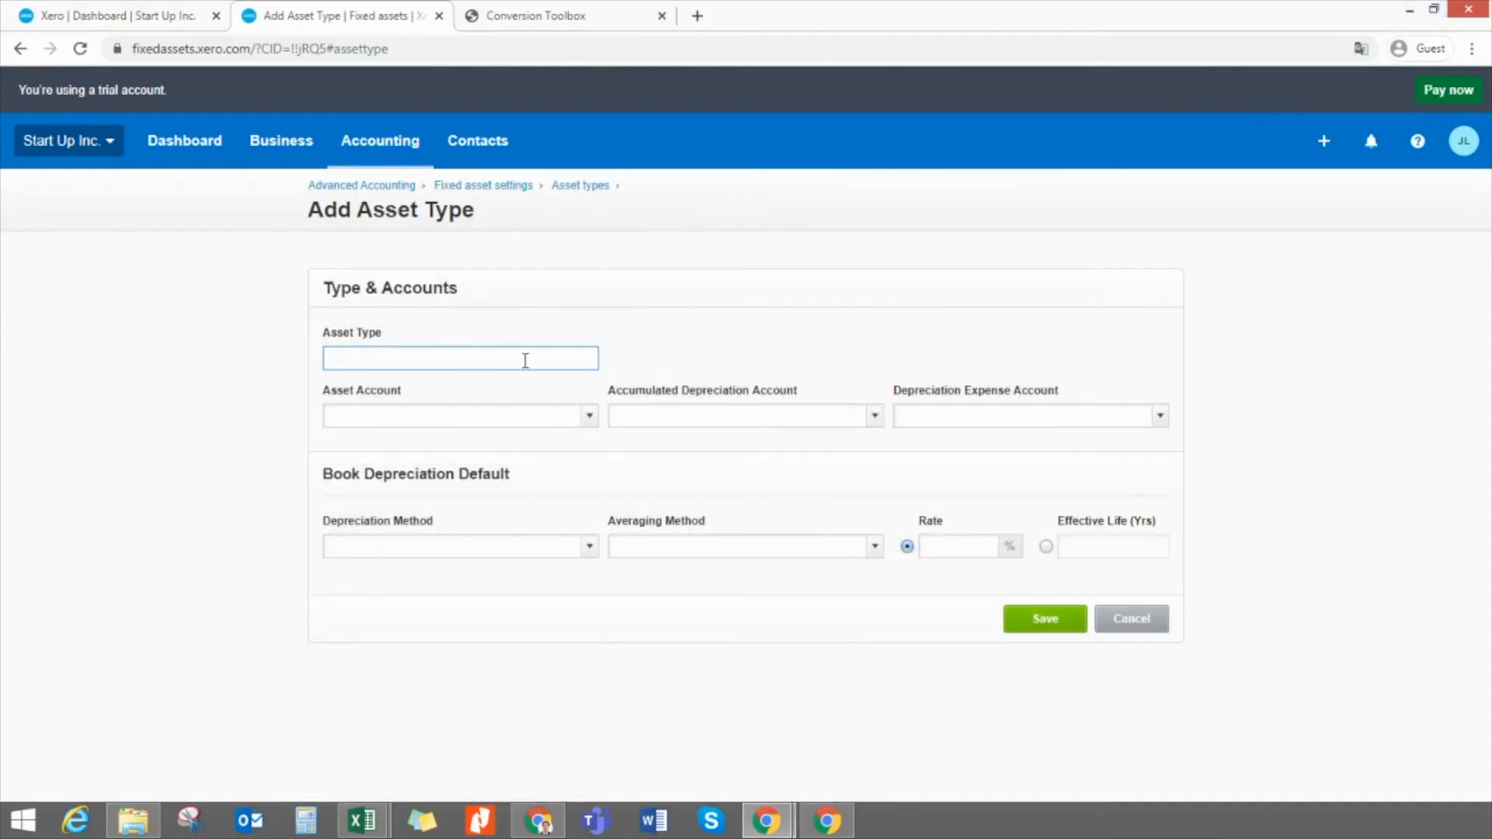
pyautogui.hotkey('ctrl', 'v')
# Assign 720 - Computer Equipment as asset account, 721 - Less Accumulated Depreciation on Computer Equipment as accumulated depreciation account, and 416 - Depreciation as expense account
pyautogui.click(554, 418)
pyautogui.write('com')
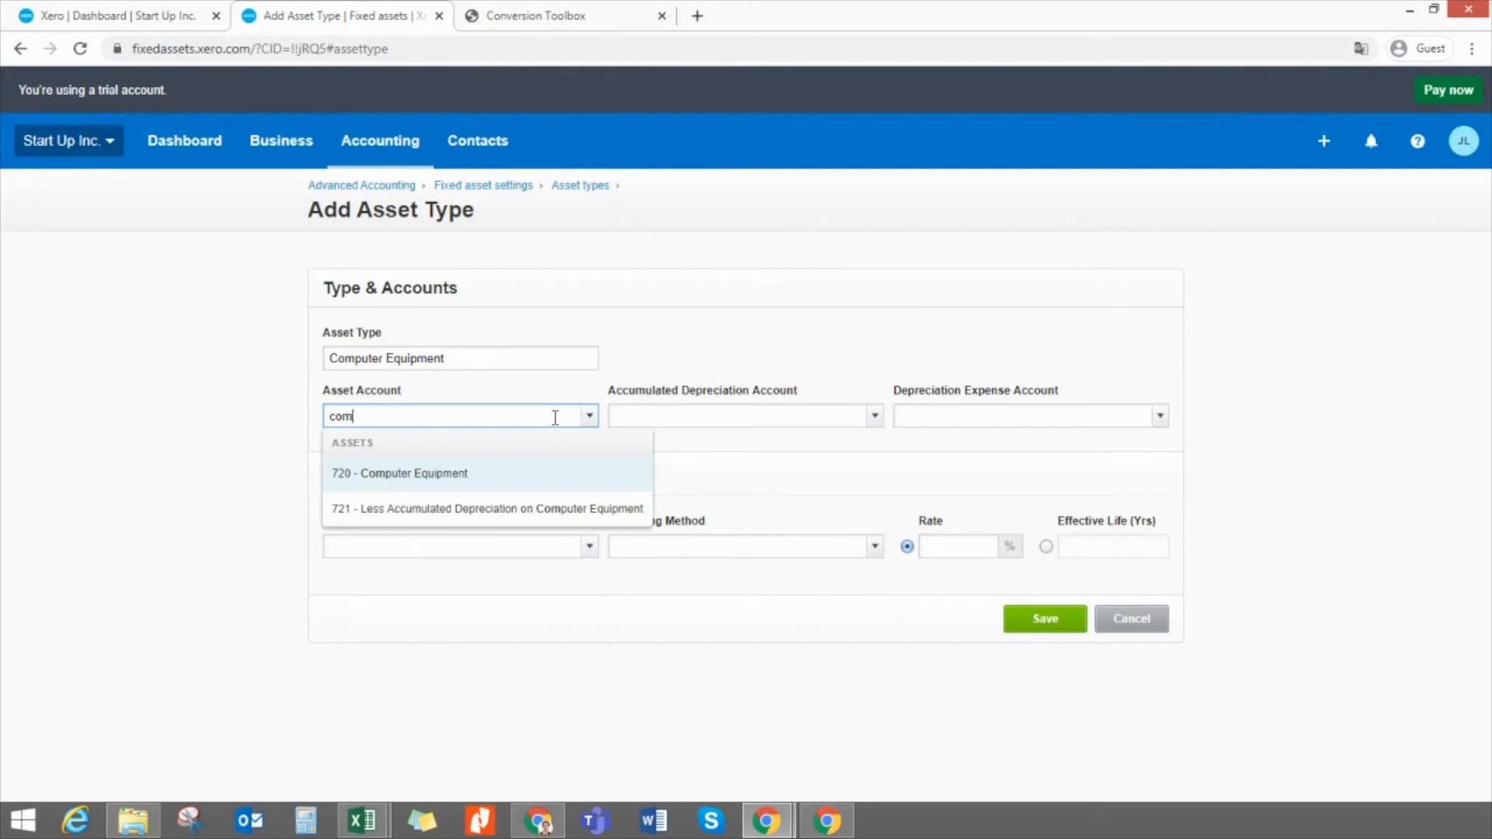
pyautogui.click(452, 475)
pyautogui.click(699, 411)
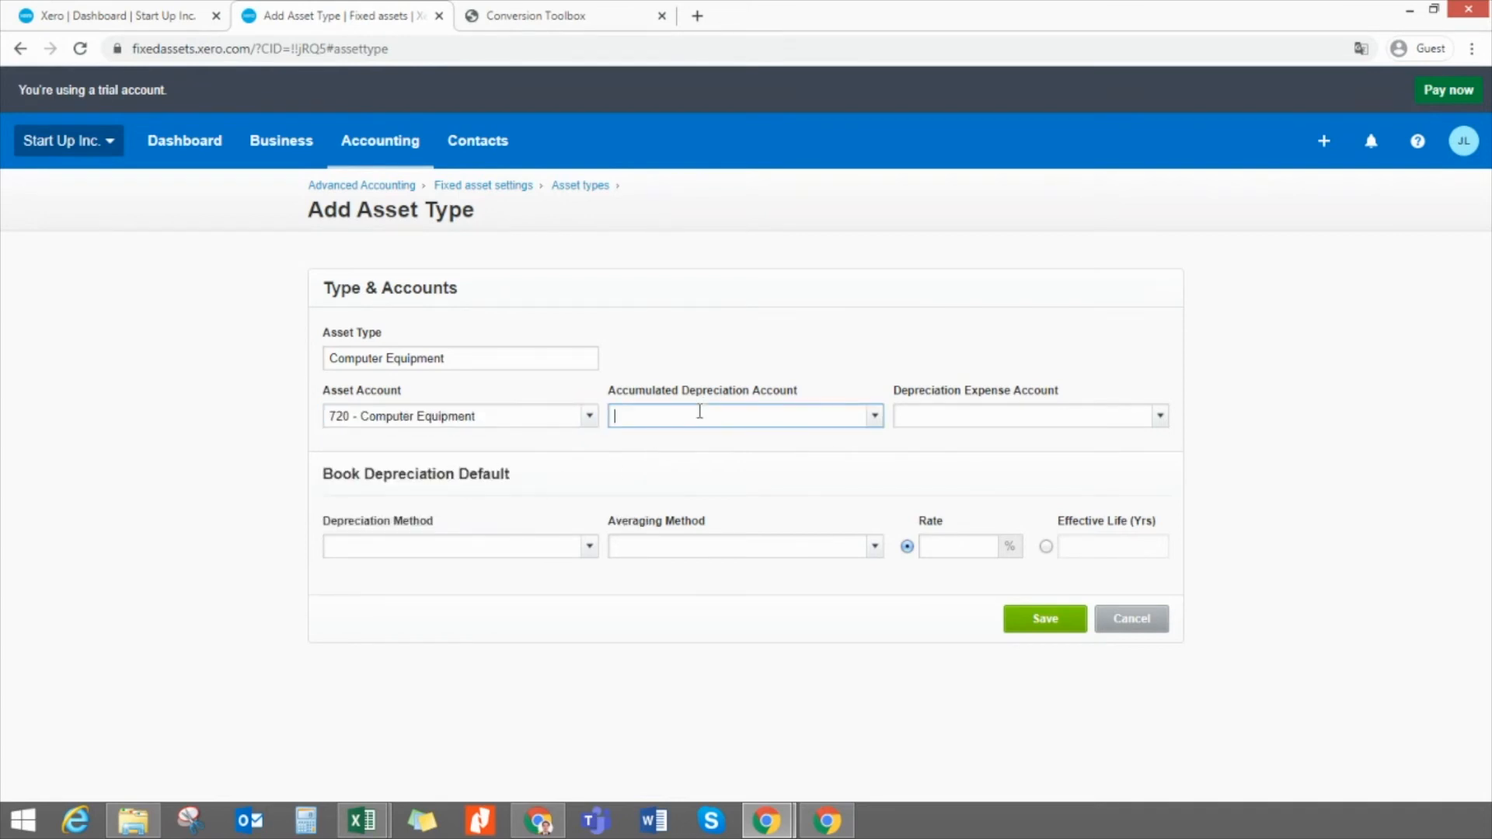
pyautogui.write('com')
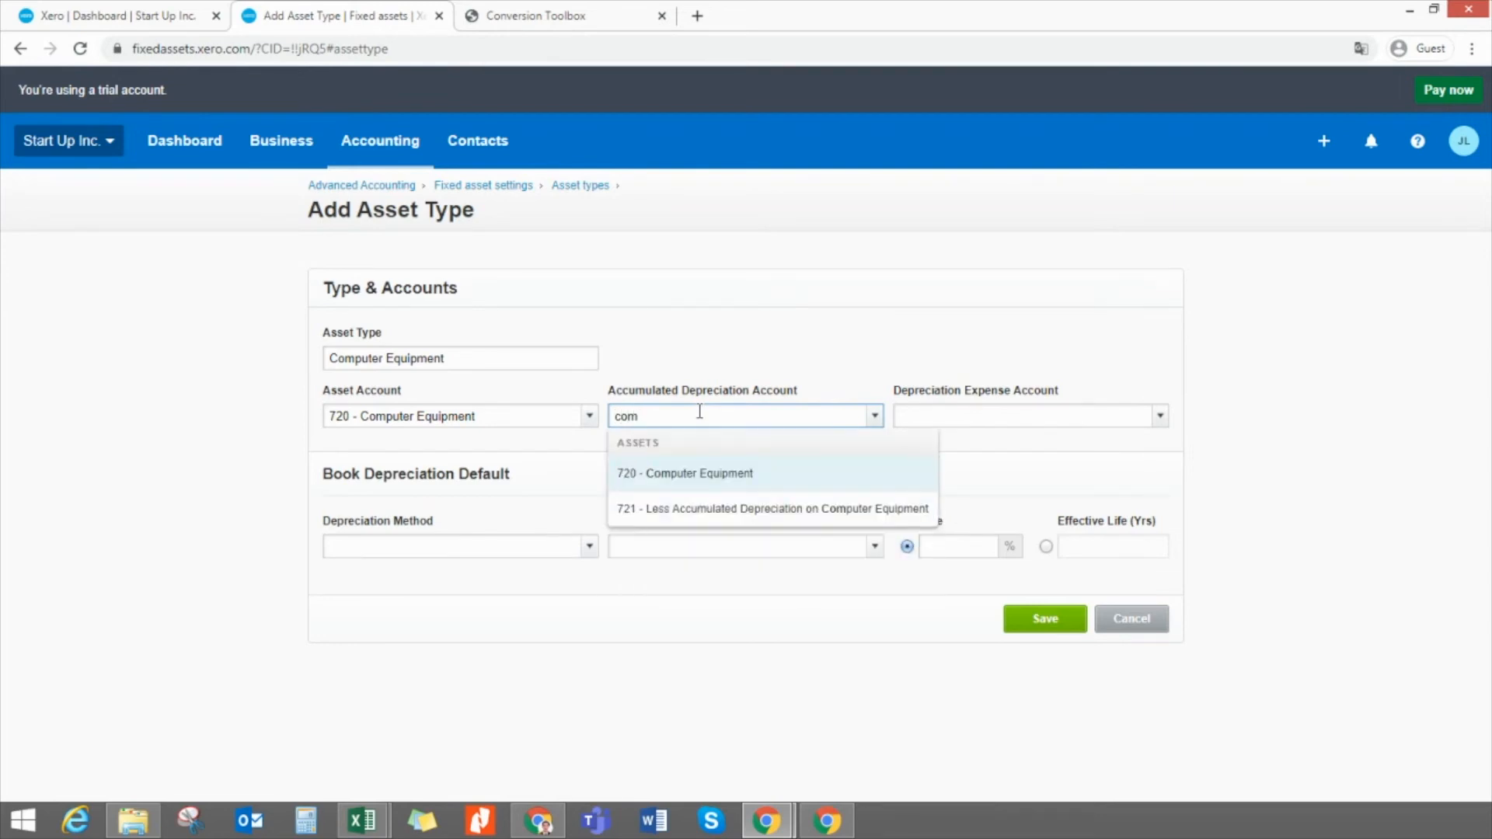
pyautogui.click(674, 508)
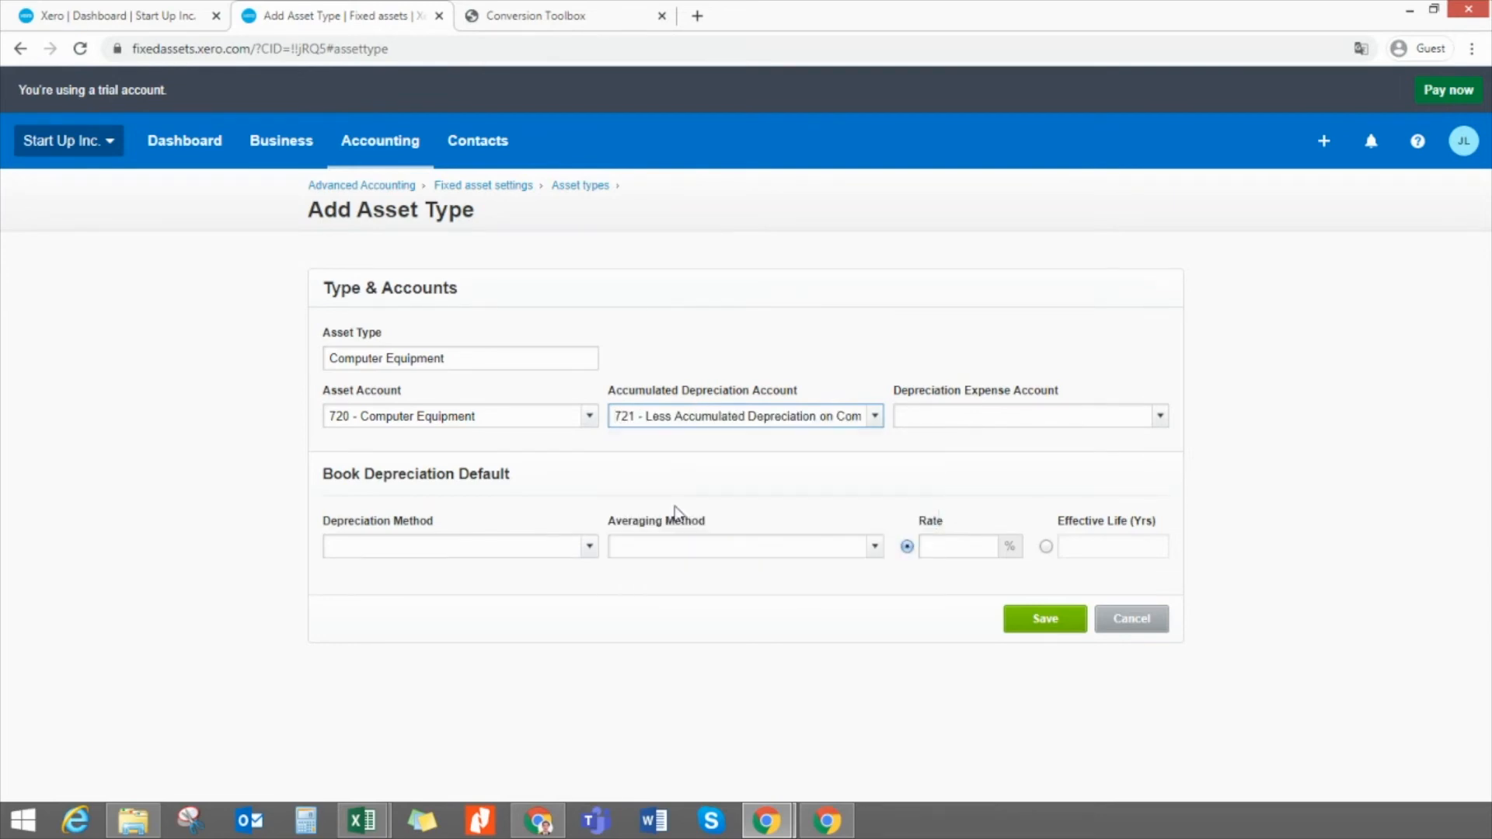
pyautogui.click(943, 417)
pyautogui.write('depre')
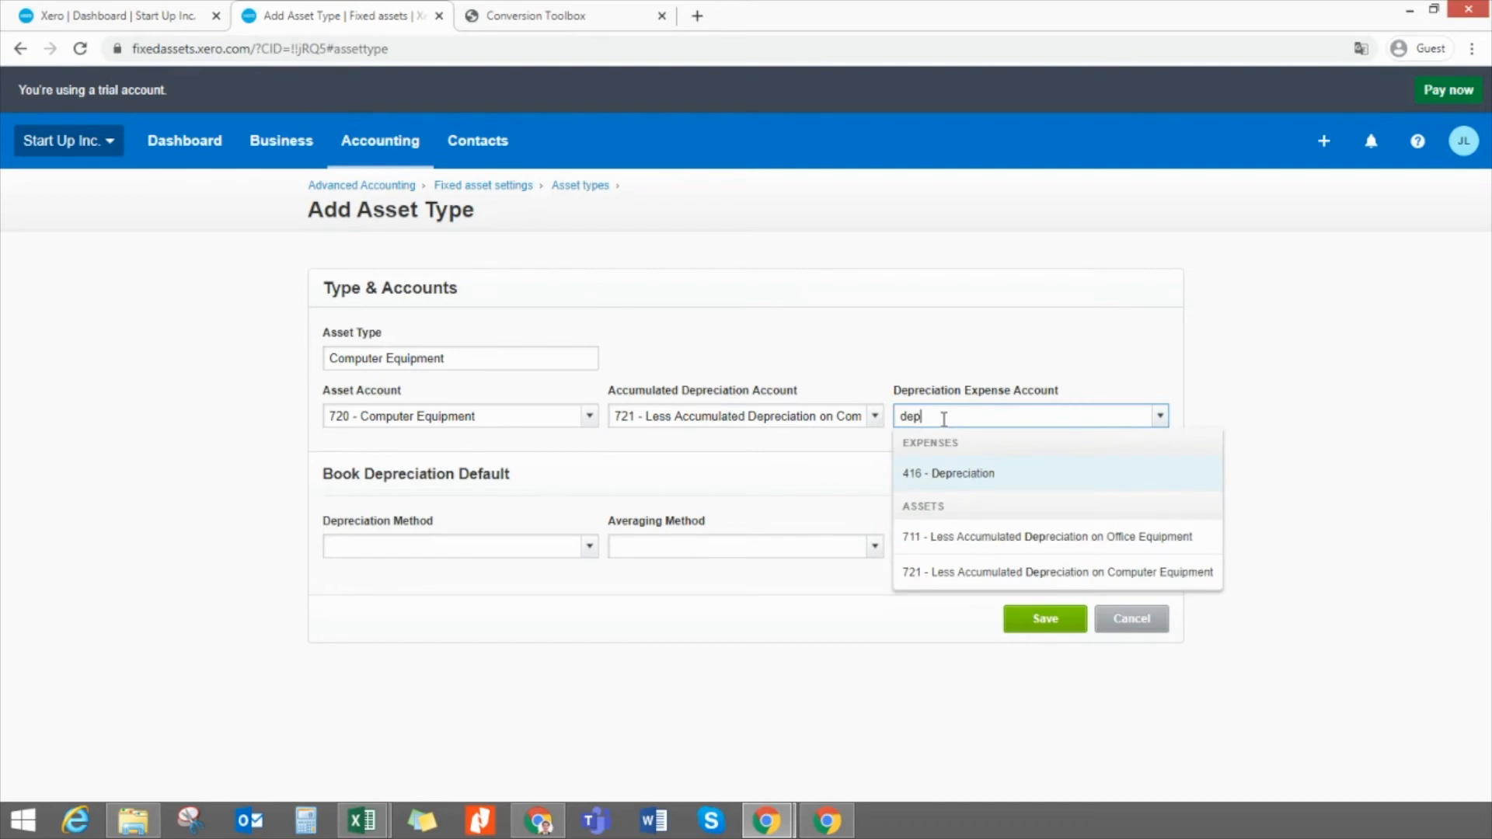
pyautogui.click(959, 476)
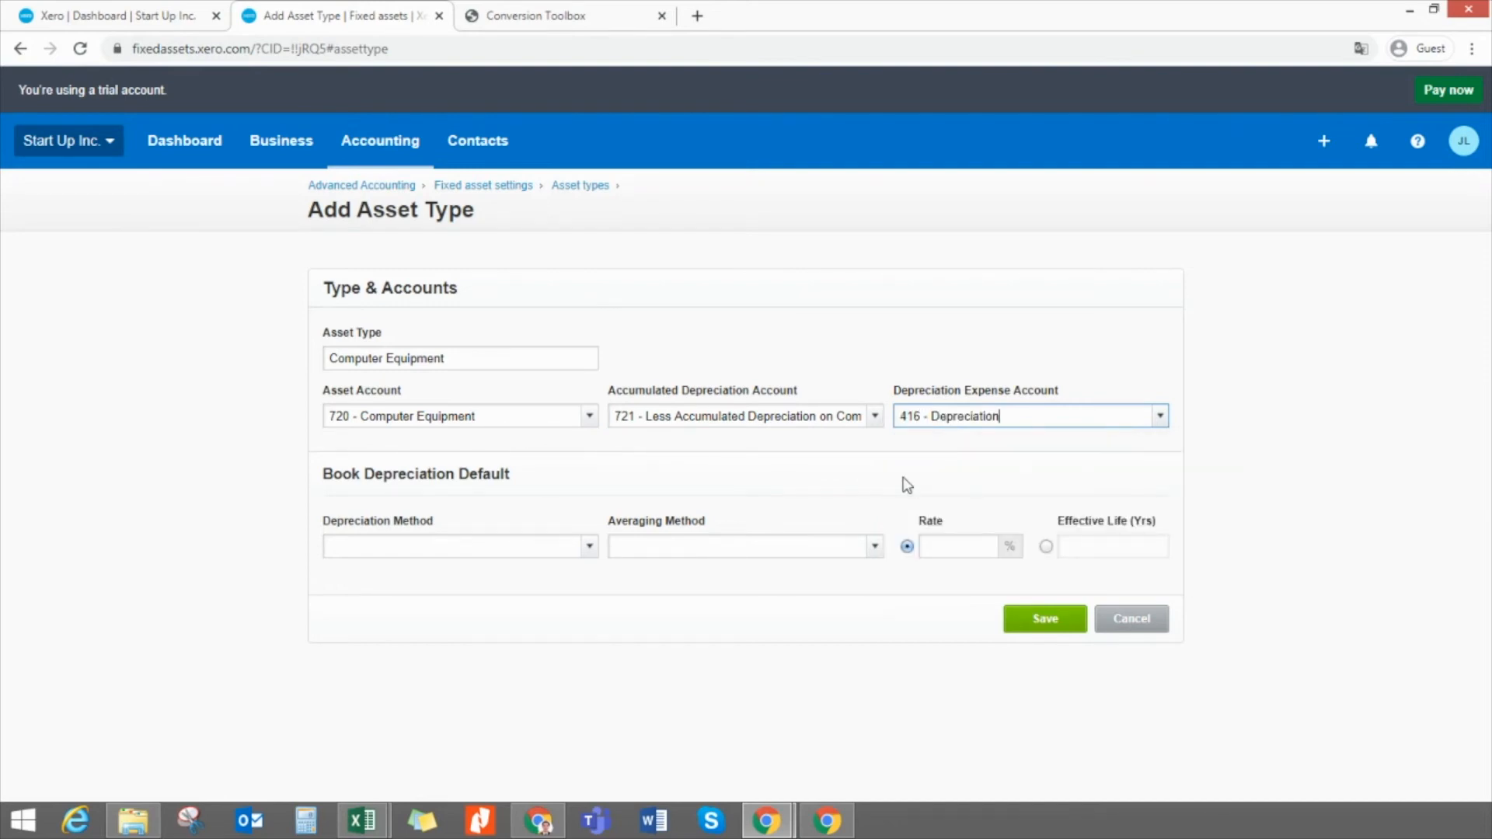
# Give Computer Equipment Straight Line depreciation, Full Month averaging and an effective life of 5 years, and save the asset type
pyautogui.click(590, 548)
pyautogui.click(364, 613)
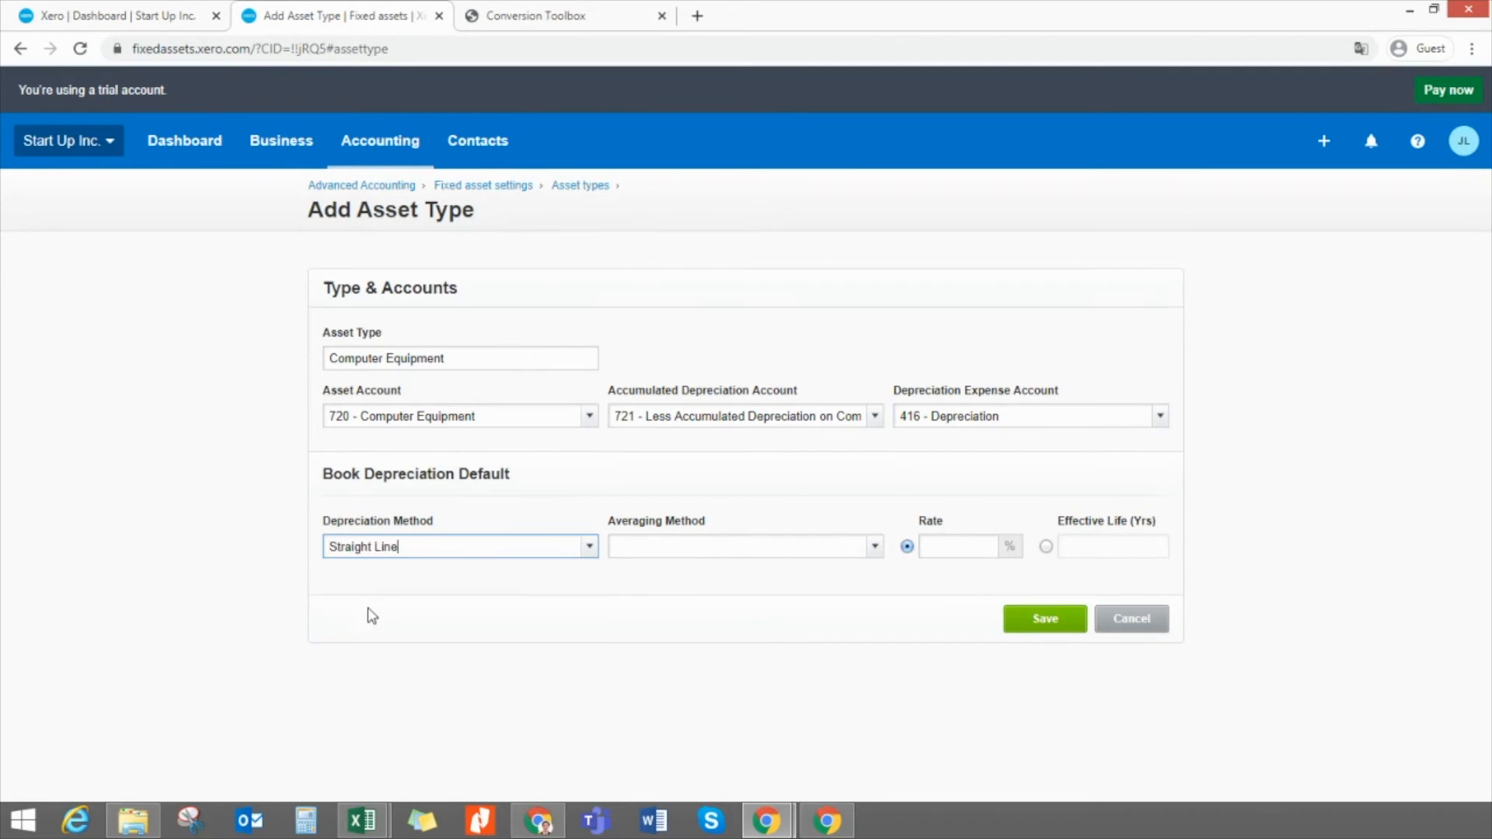
pyautogui.click(875, 550)
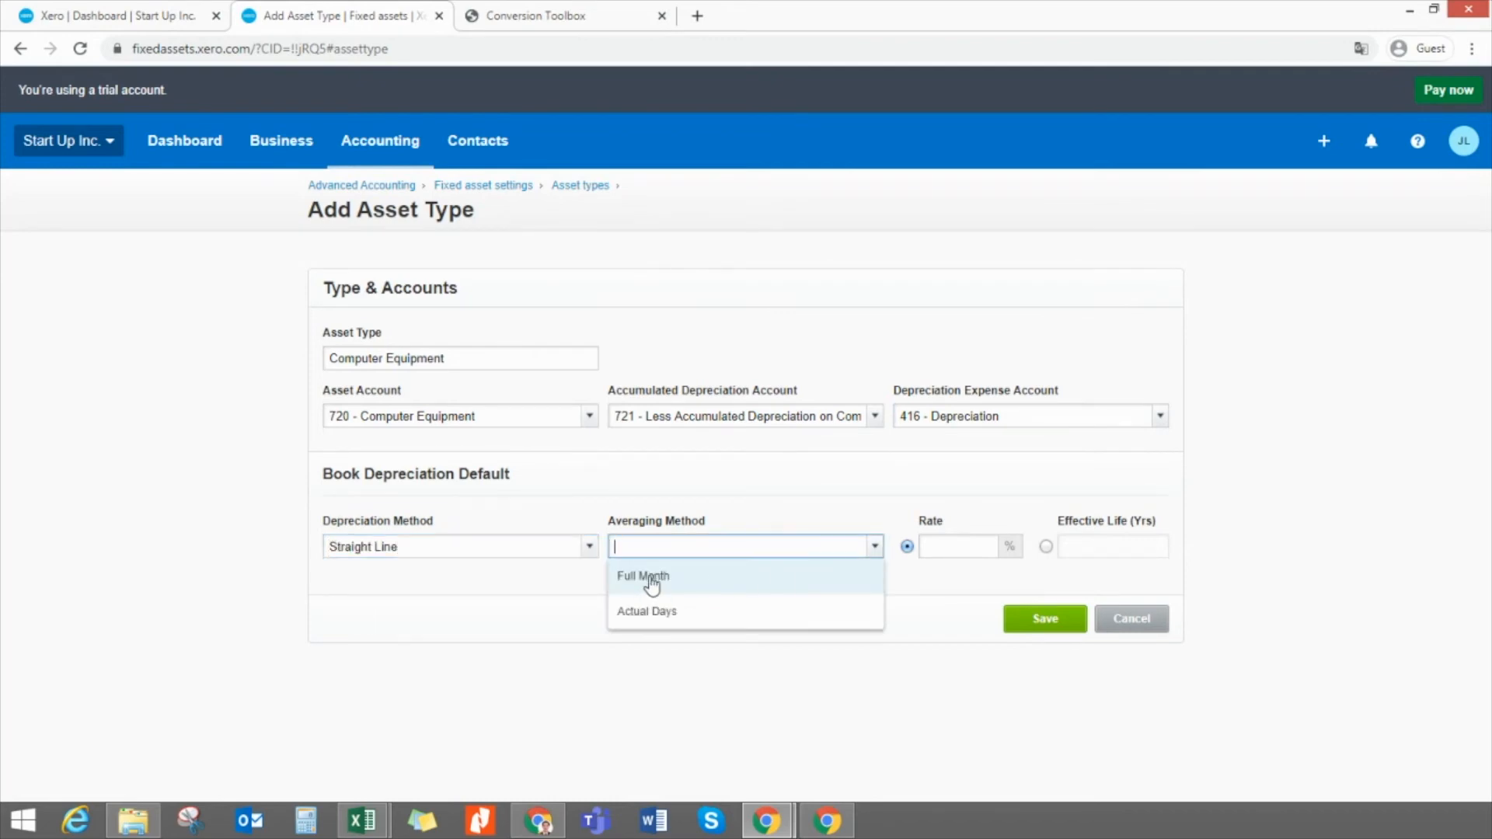
pyautogui.click(652, 581)
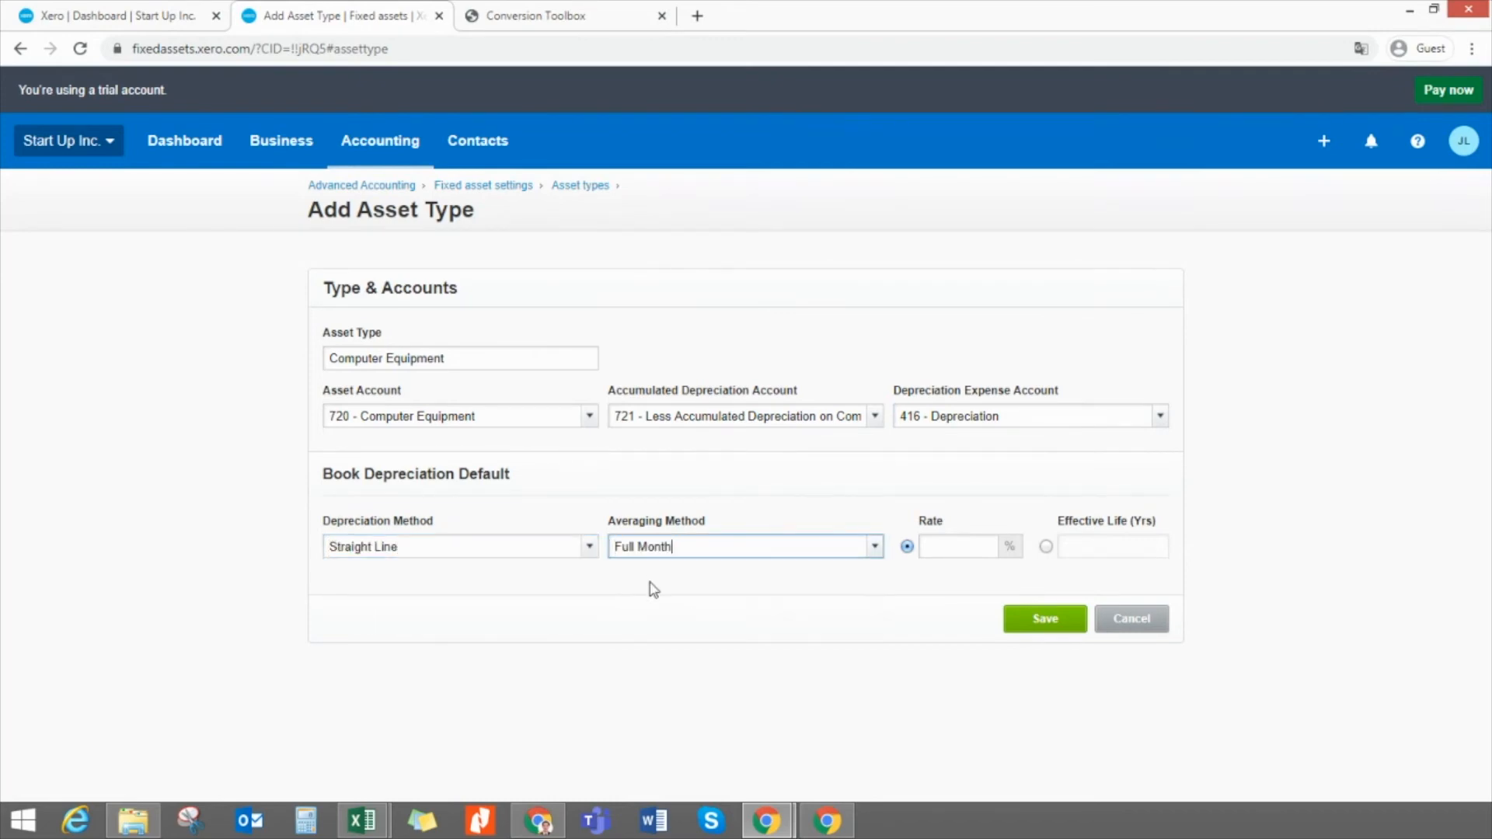
pyautogui.click(1046, 548)
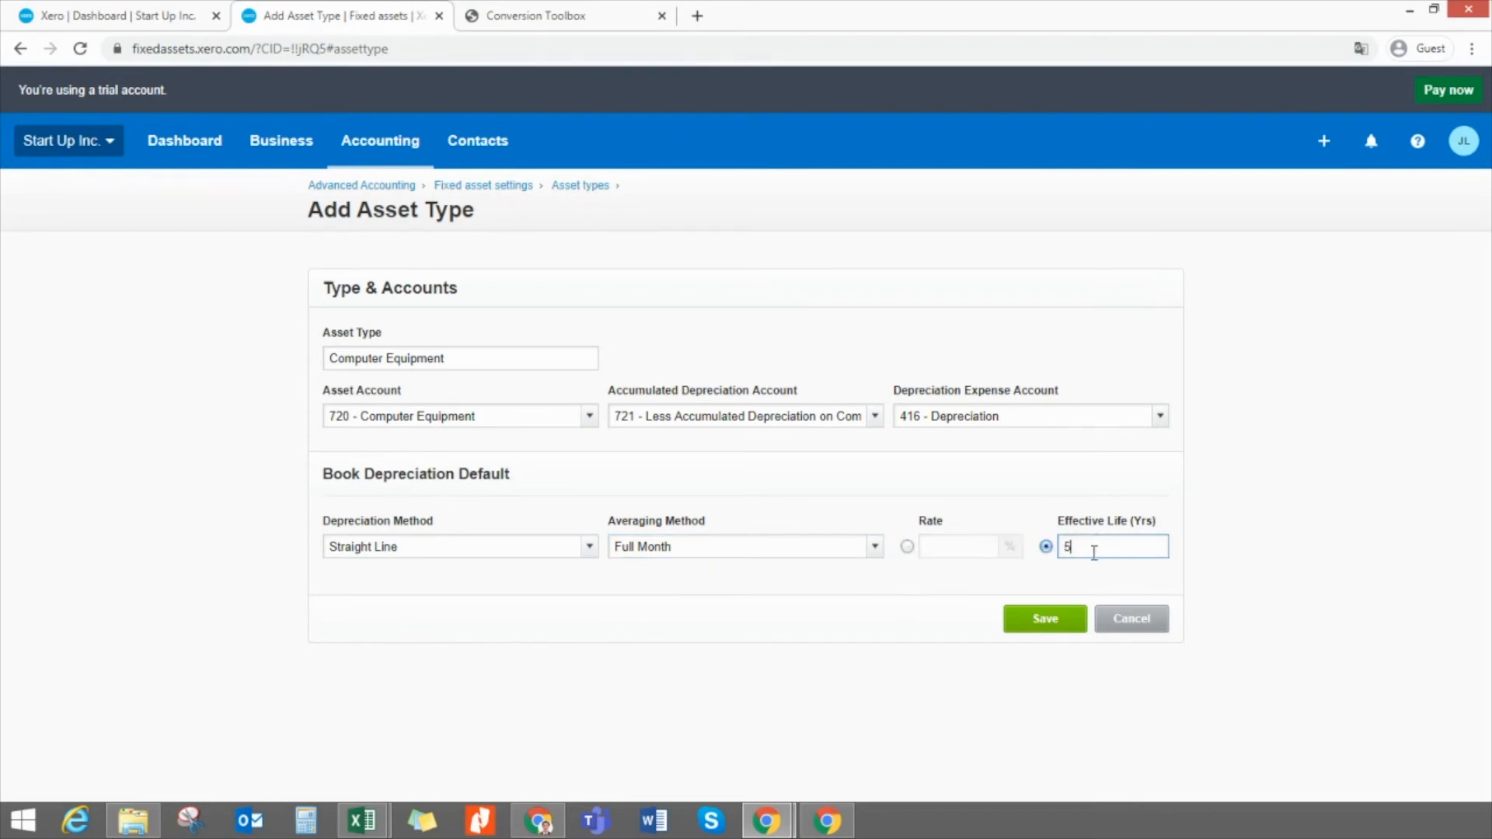
pyautogui.write('5')
pyautogui.click(1045, 619)
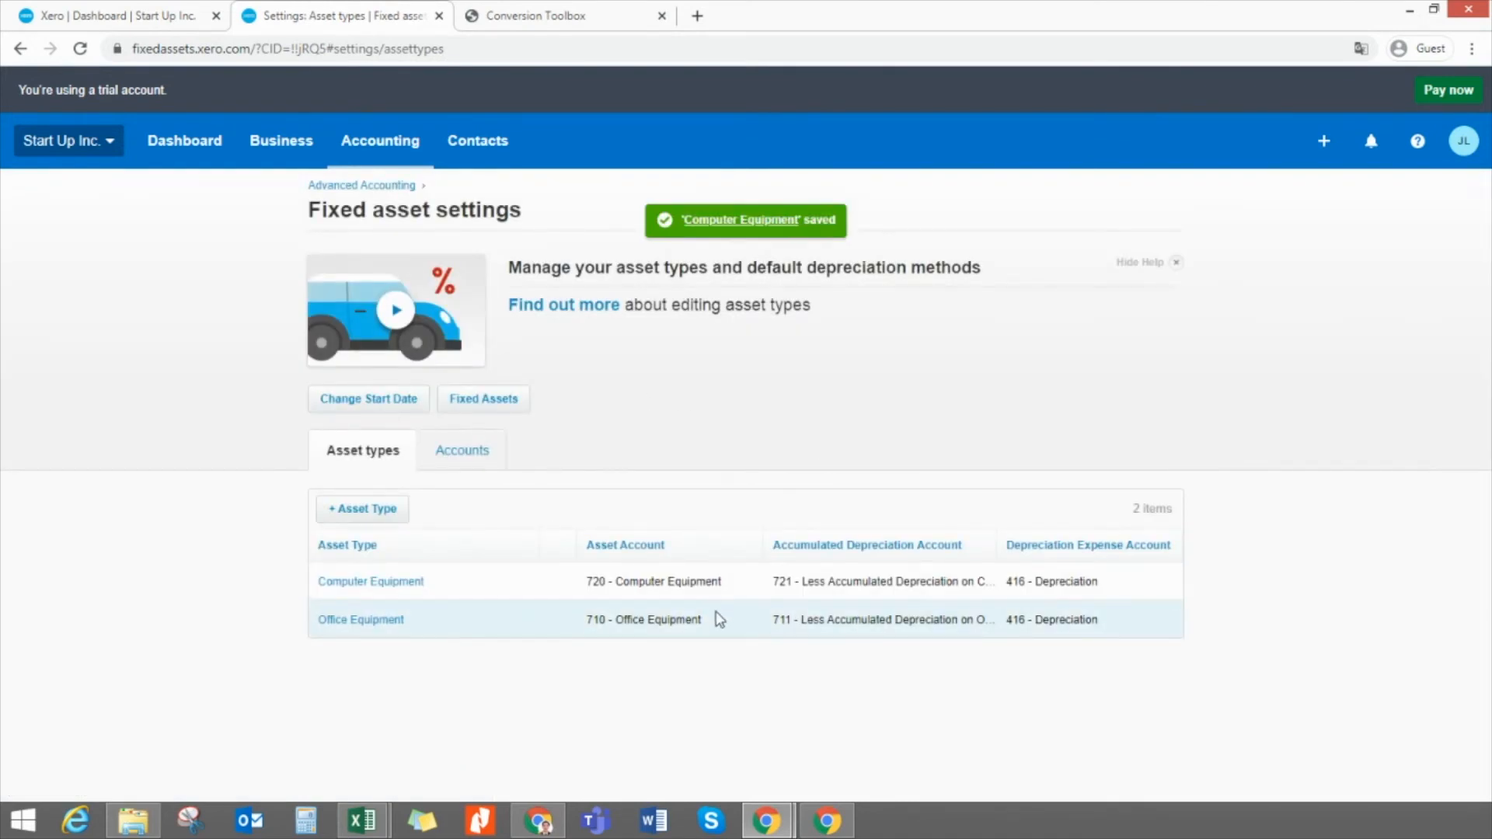
# Open the fixed assets import page and check the prepared FixedAssets.csv workbook in Excel before returning to Xero
pyautogui.click(494, 401)
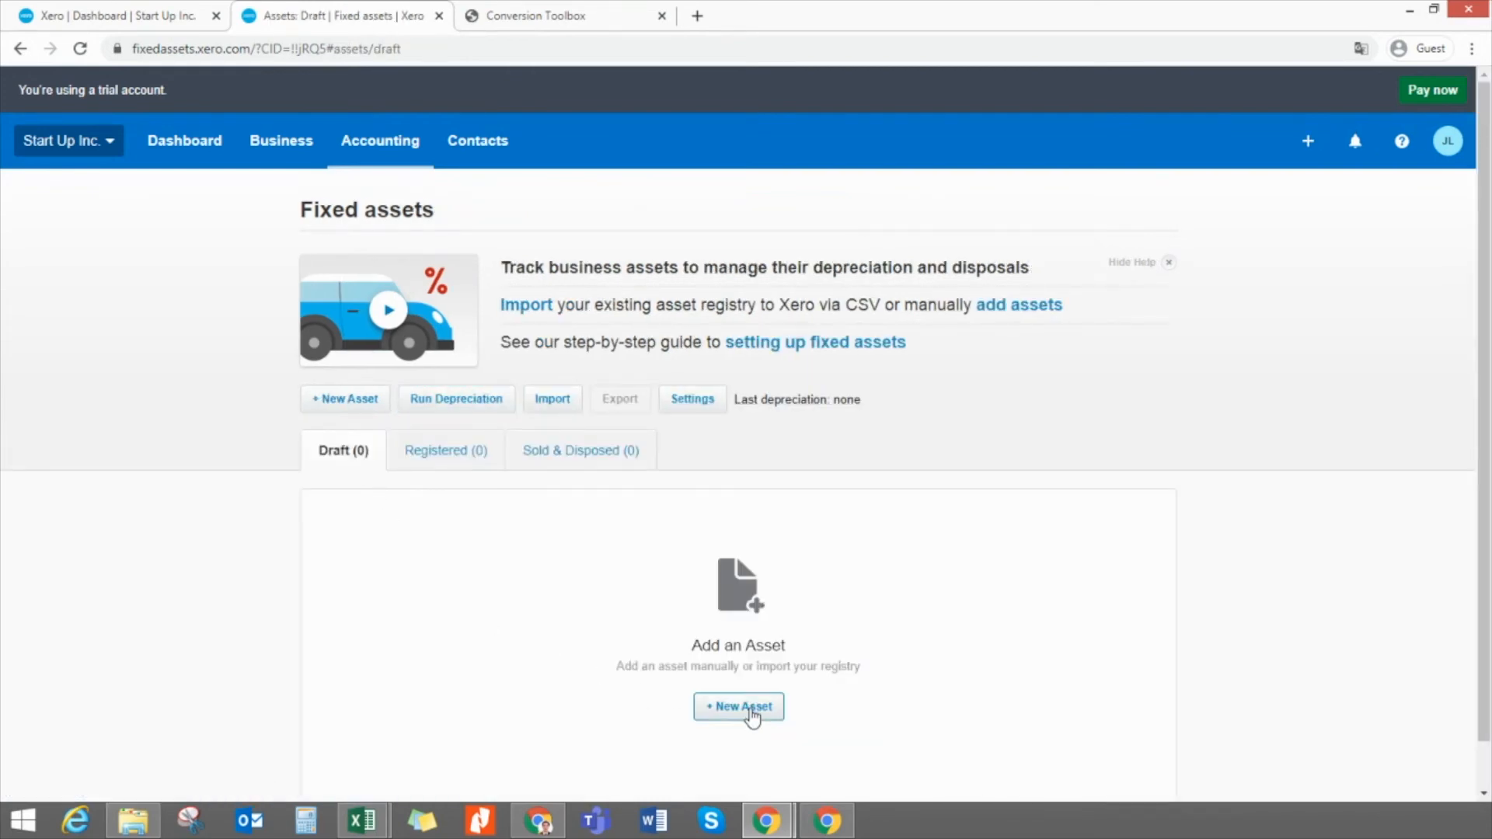
pyautogui.click(554, 402)
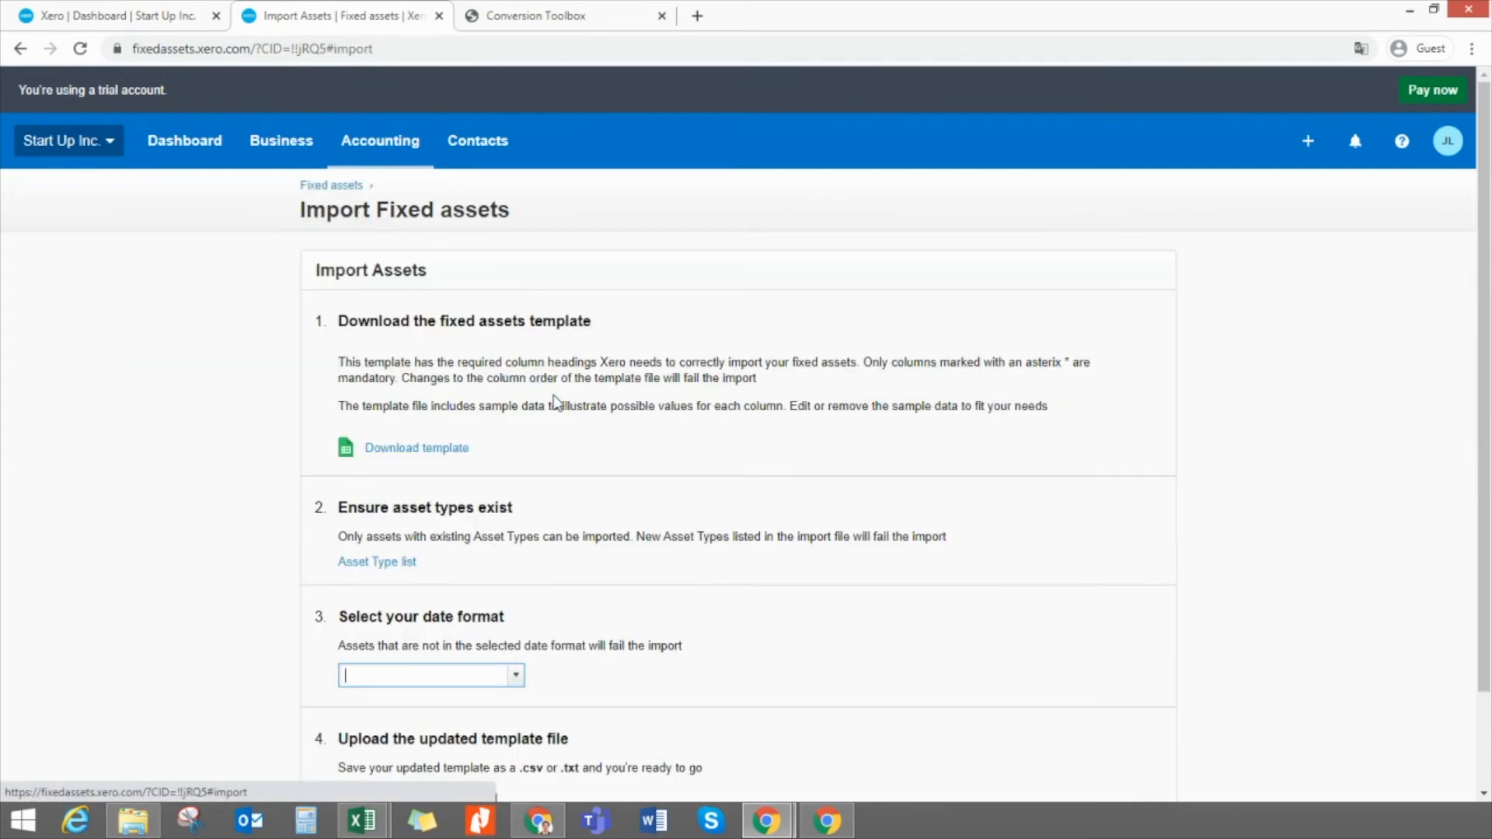
pyautogui.scroll(-2, 544, 400)
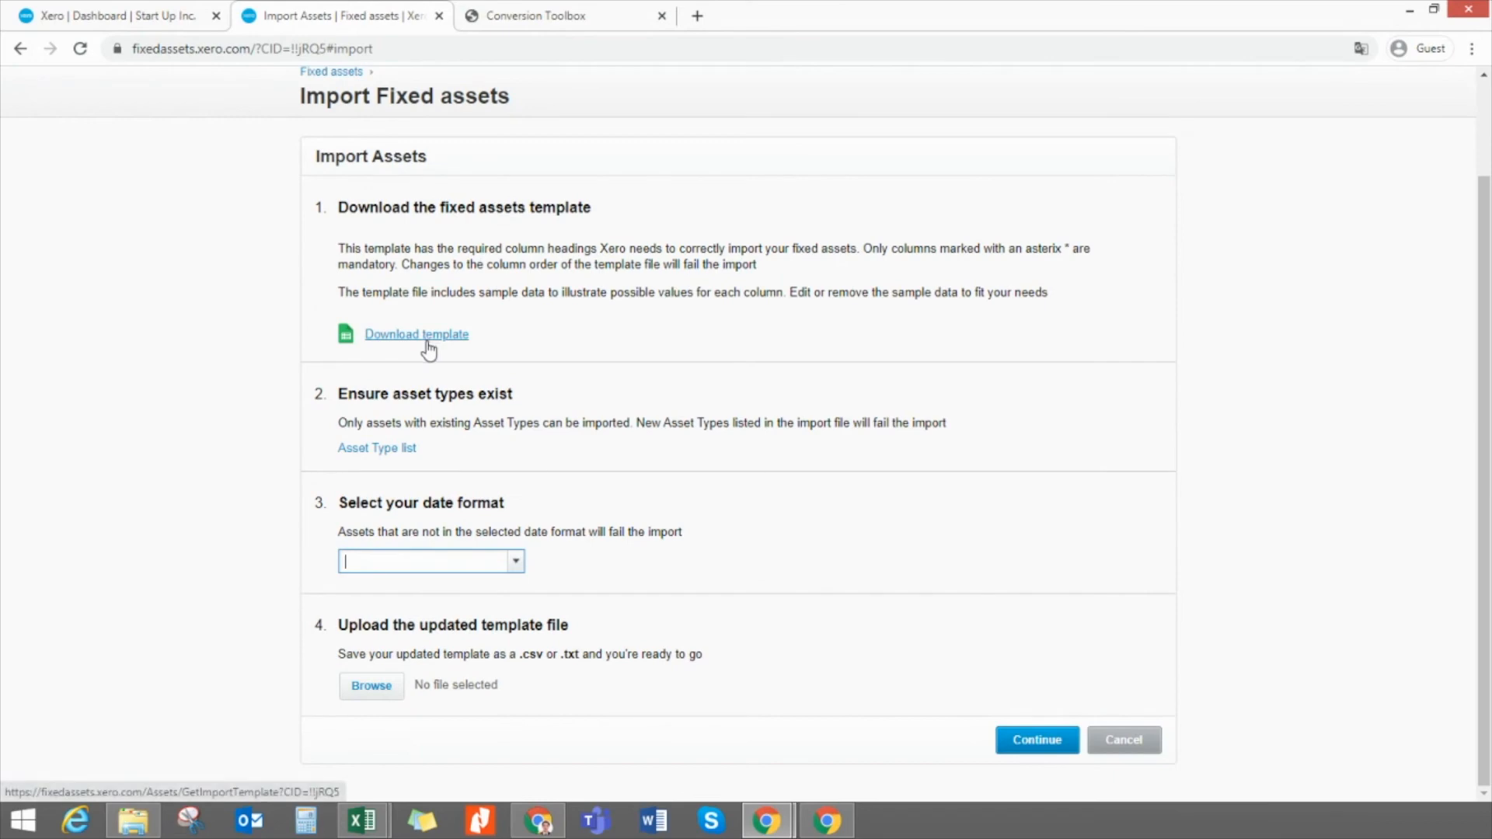
pyautogui.click(362, 820)
pyautogui.click(211, 730)
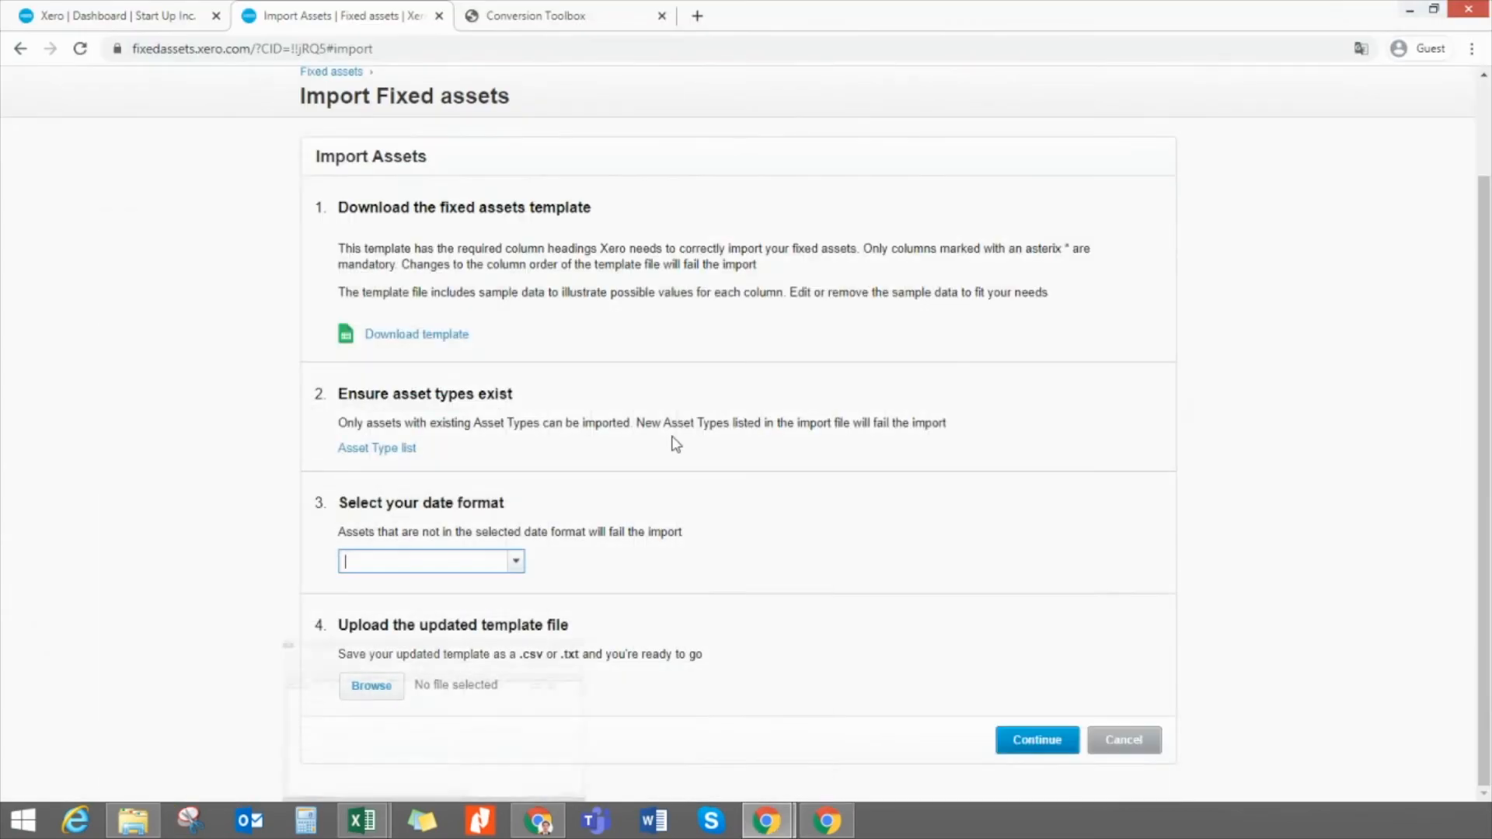
pyautogui.click(1423, 11)
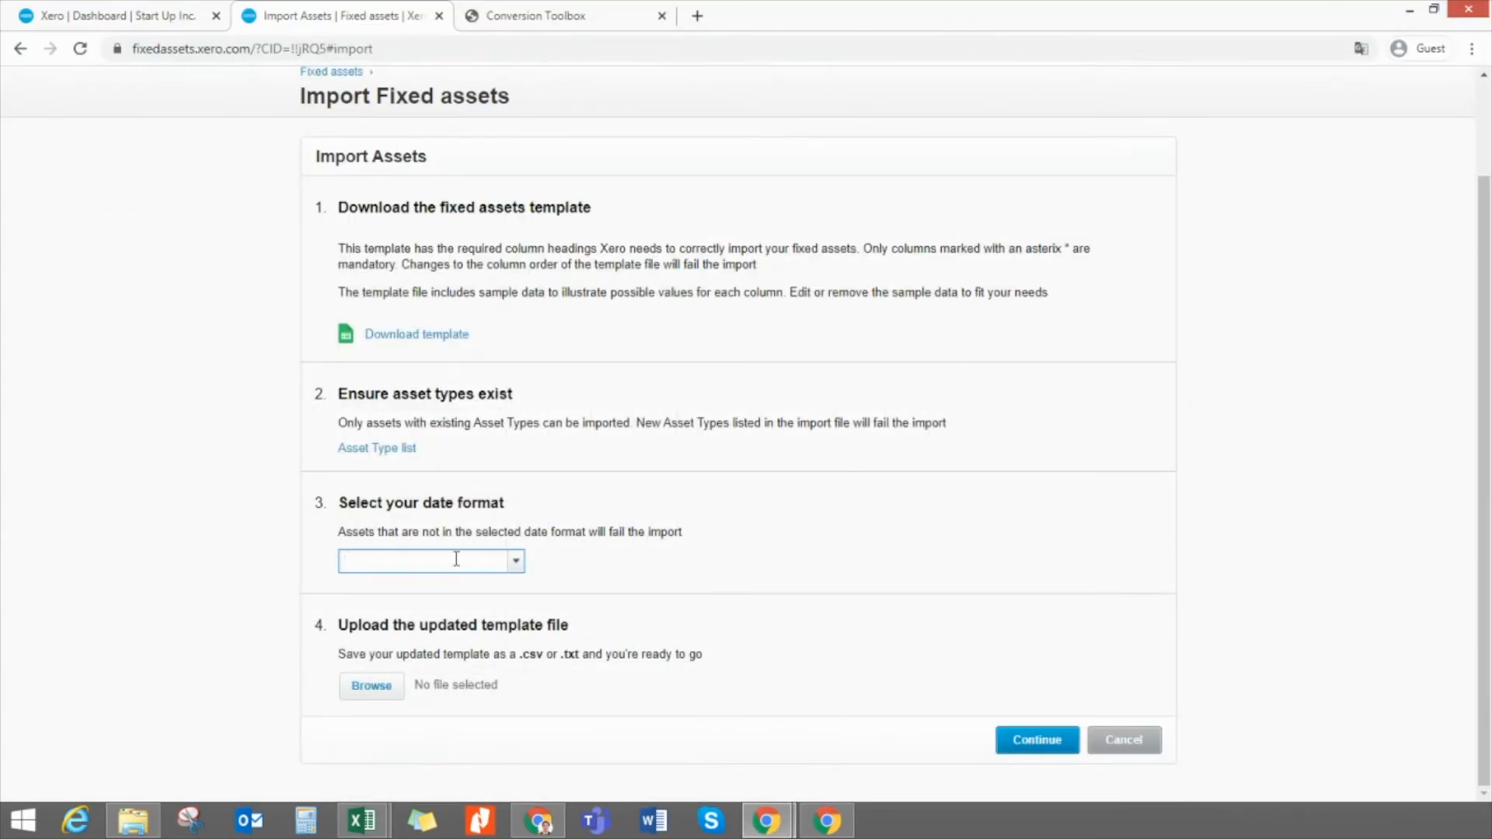
# Set the import date format to dd/mm/yyyy and compare it with the purchase dates in C2:C3 of FixedAssets.csv in Excel, returning to Xero
pyautogui.click(516, 563)
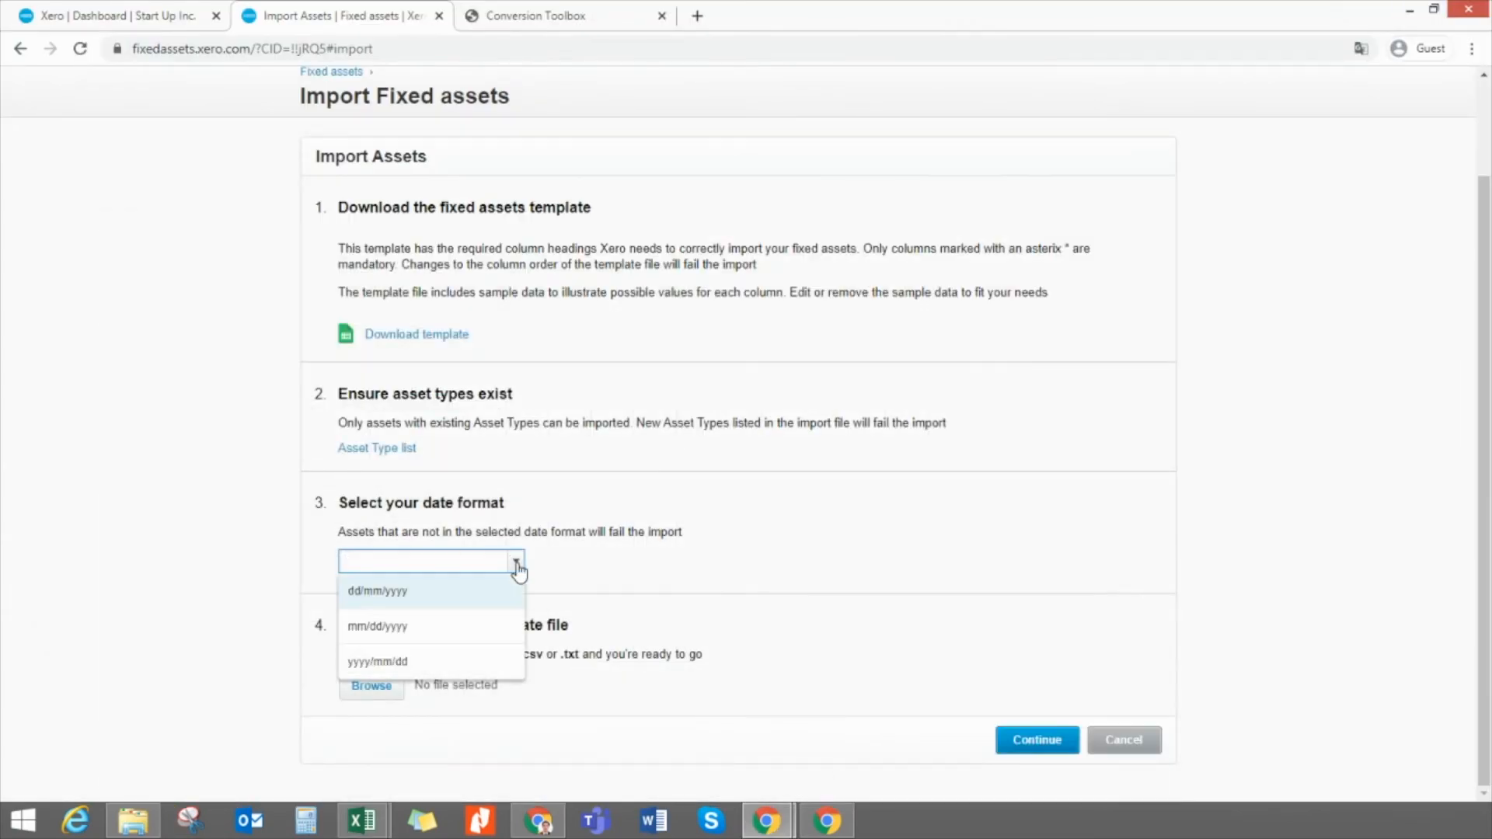
pyautogui.click(378, 594)
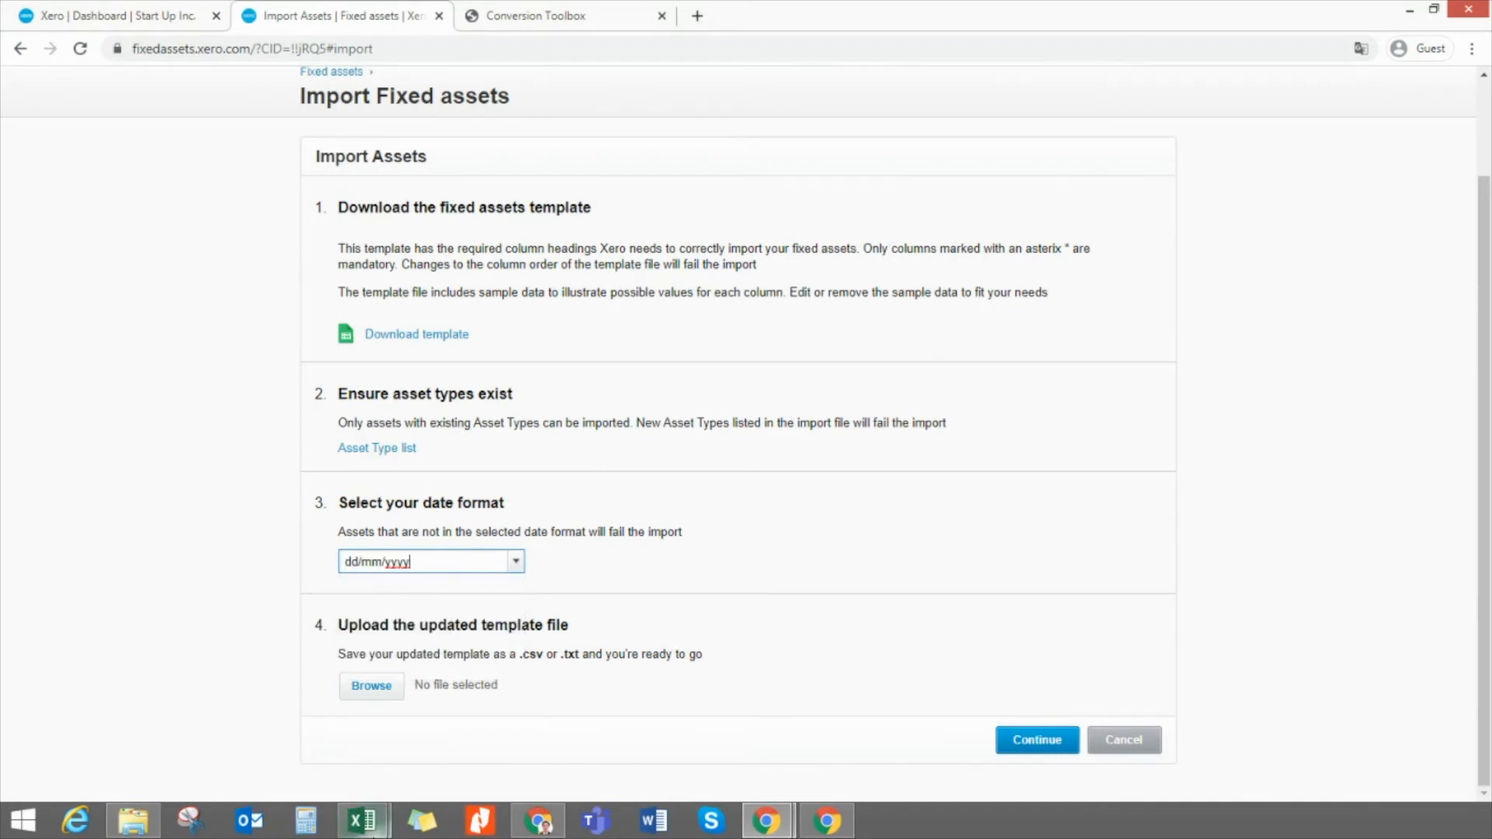
pyautogui.moveTo(362, 820)
pyautogui.click(283, 735)
pyautogui.moveTo(237, 230)
pyautogui.mouseDown()
pyautogui.moveTo(233, 261)
pyautogui.moveTo(233, 226)
pyautogui.moveTo(230, 248)
pyautogui.mouseUp()
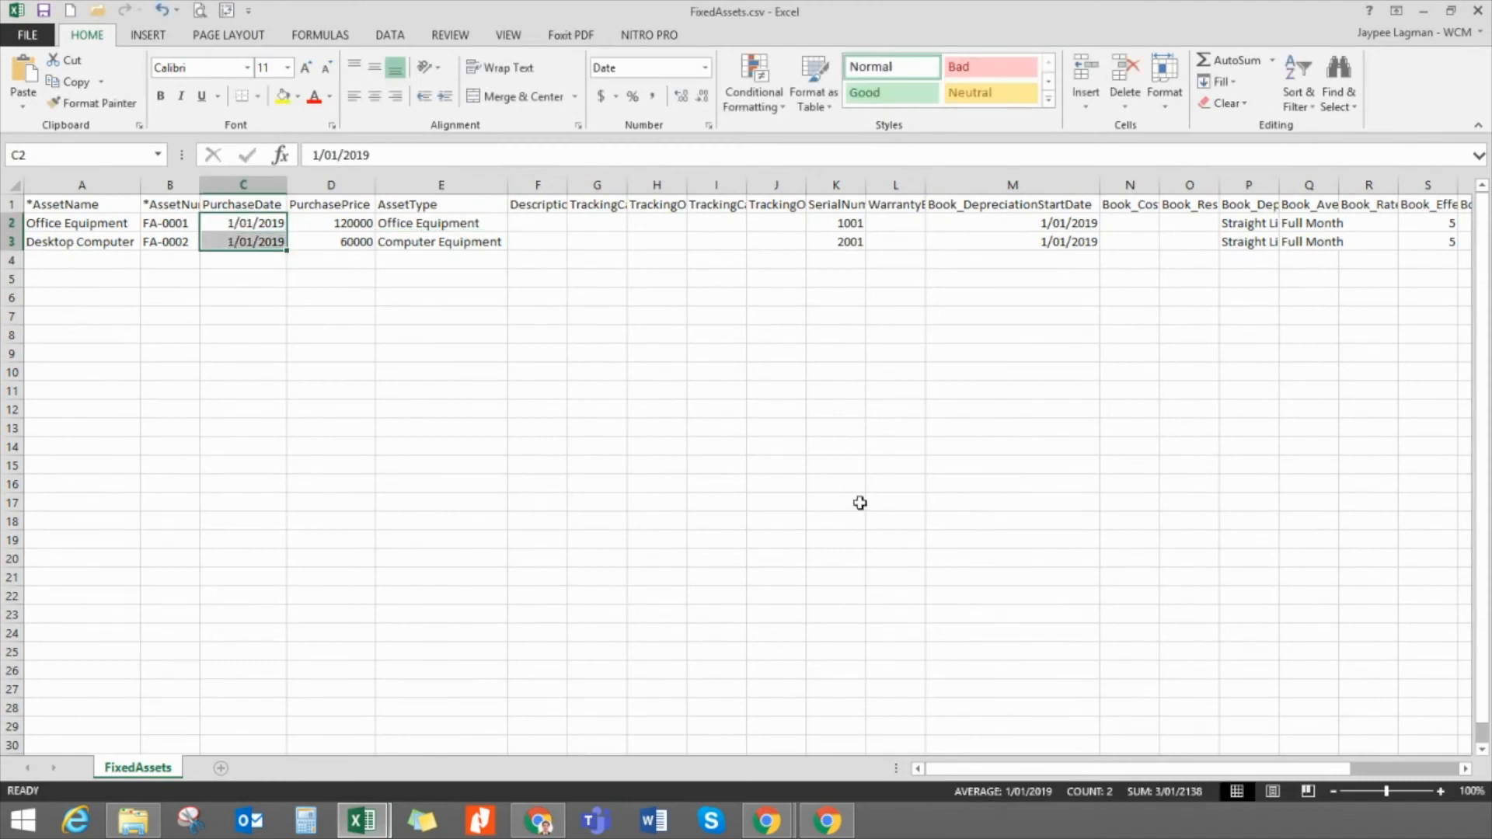
pyautogui.click(1423, 10)
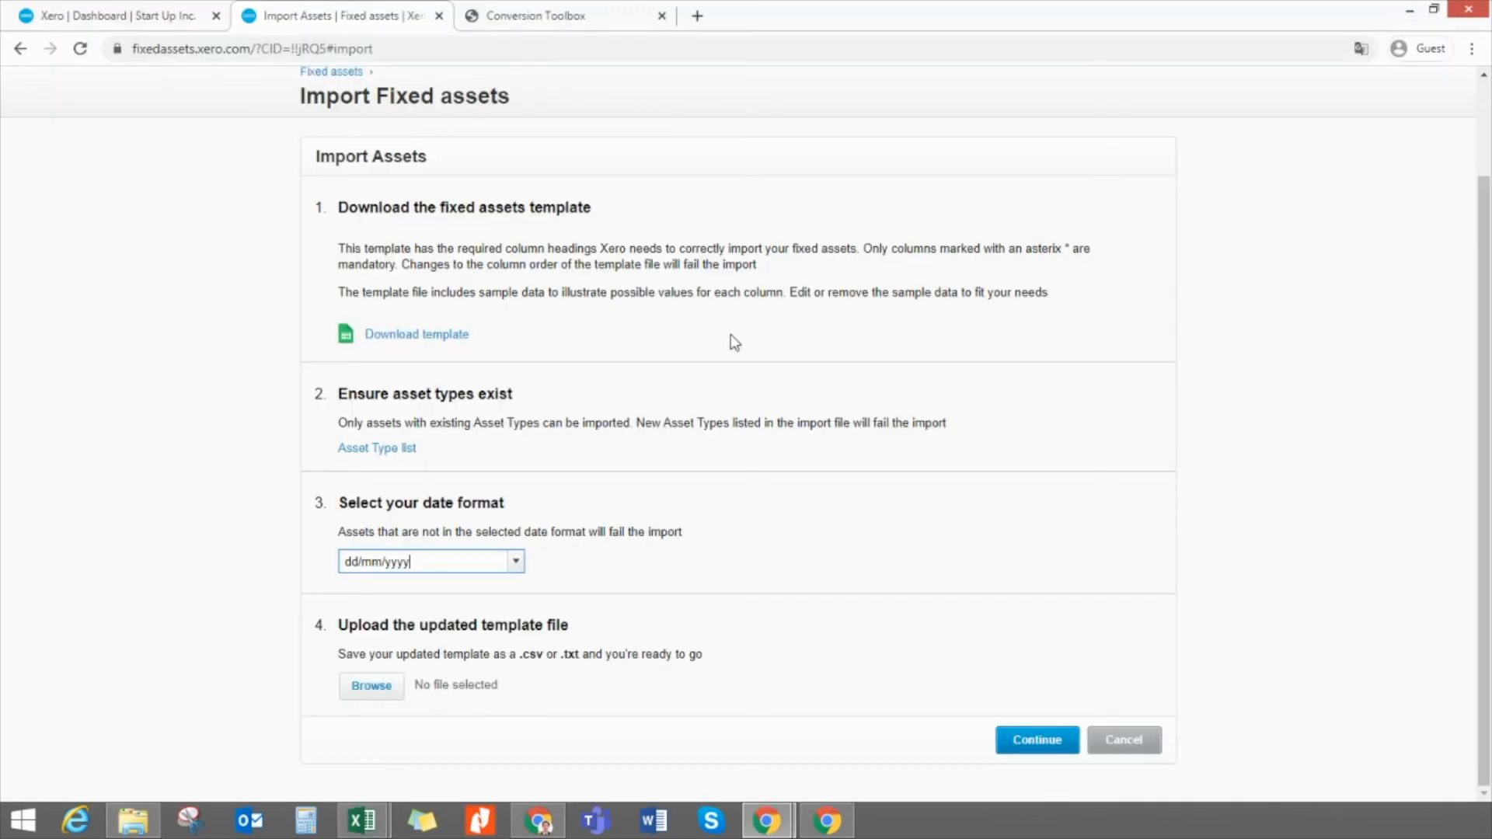
# Upload the FixedAssets file from the Xero Files Conversion folder and continue to the import summary
pyautogui.click(372, 686)
pyautogui.click(231, 171)
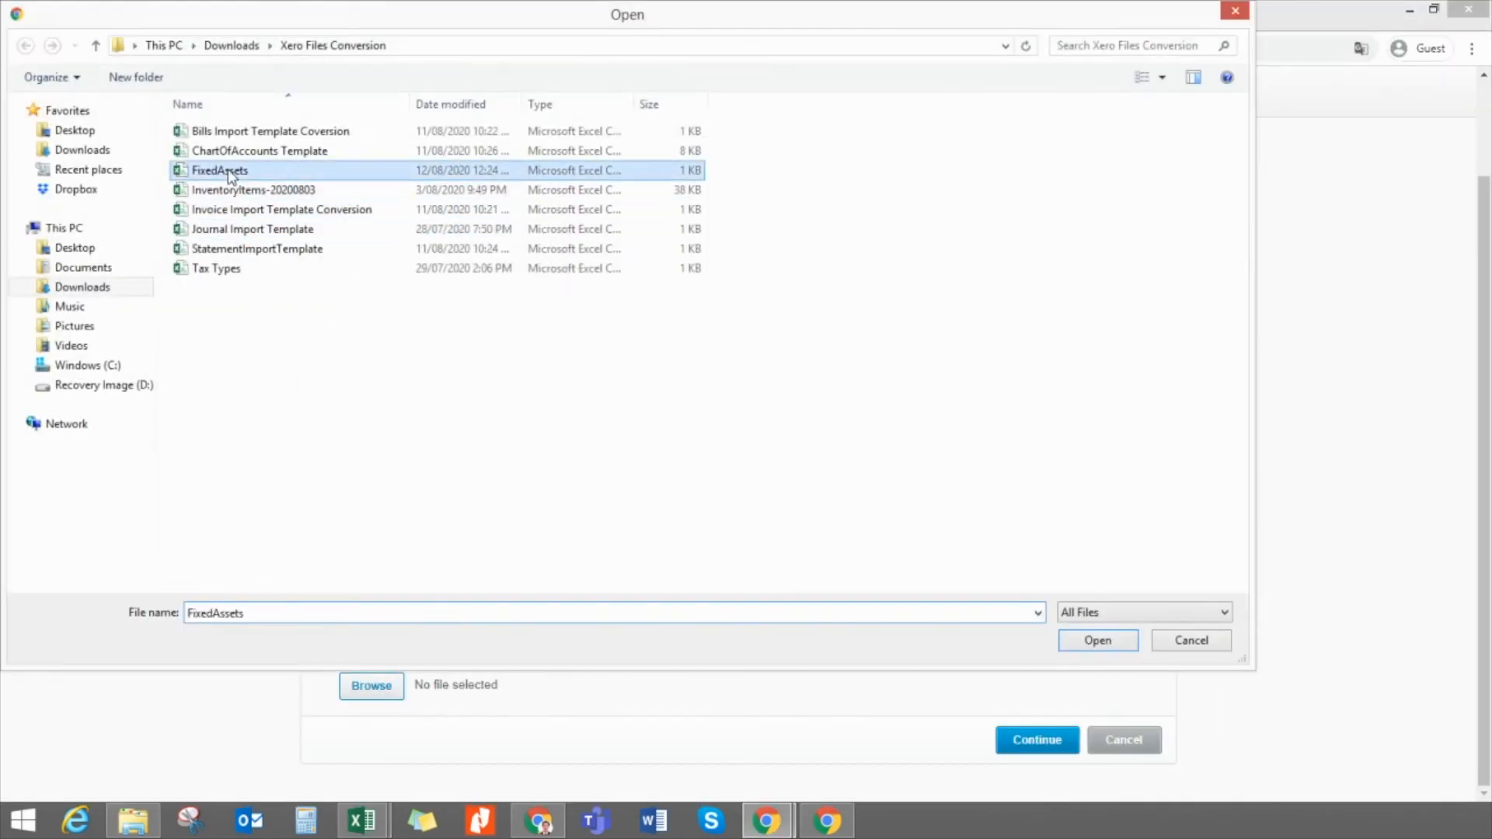
pyautogui.click(1098, 641)
pyautogui.click(1052, 740)
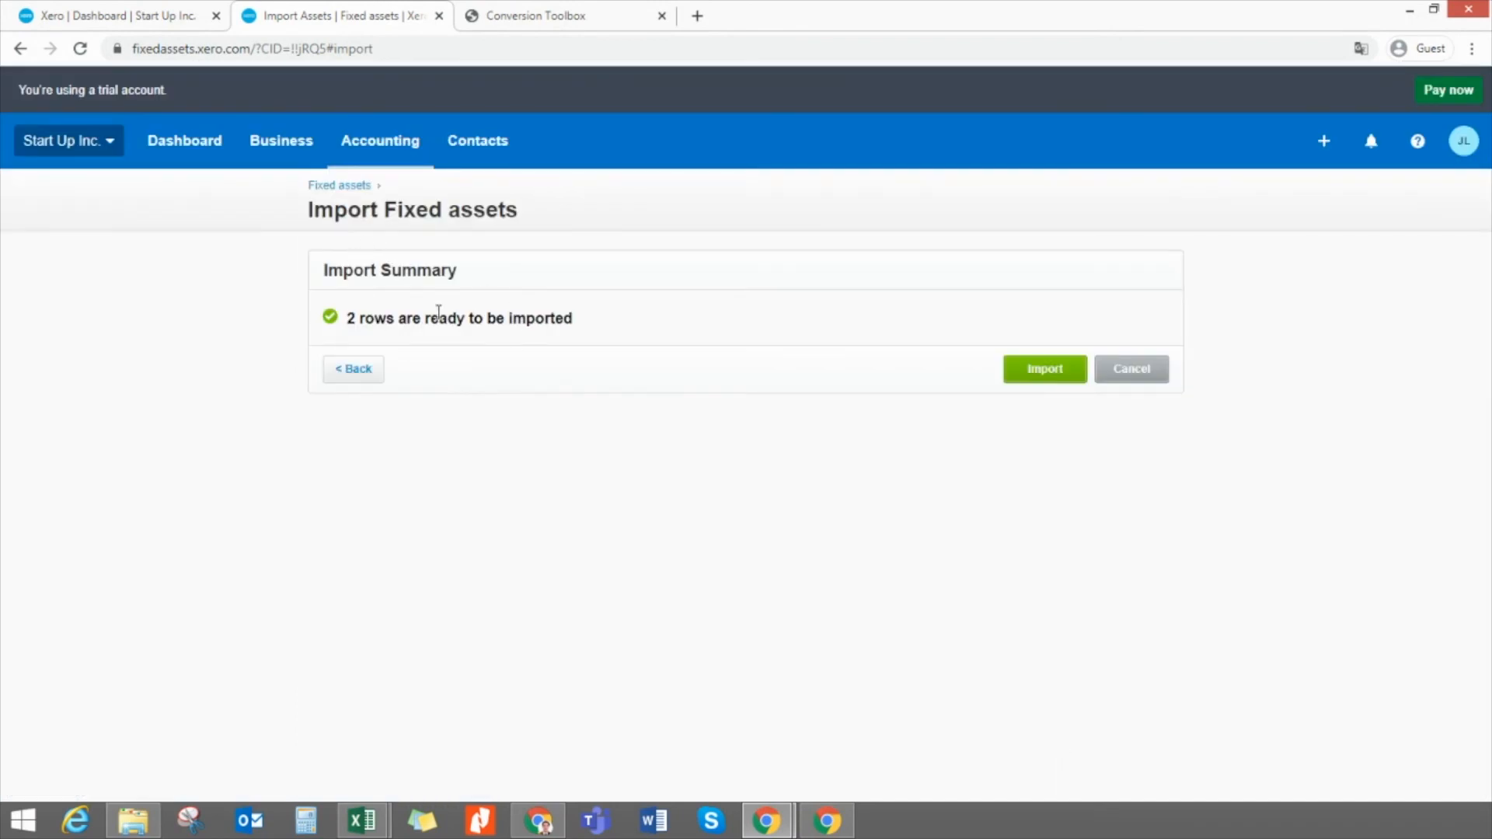
# Import the fixed asset rows and register both draft assets, Desktop Computer and Office Equipment
pyautogui.click(1049, 373)
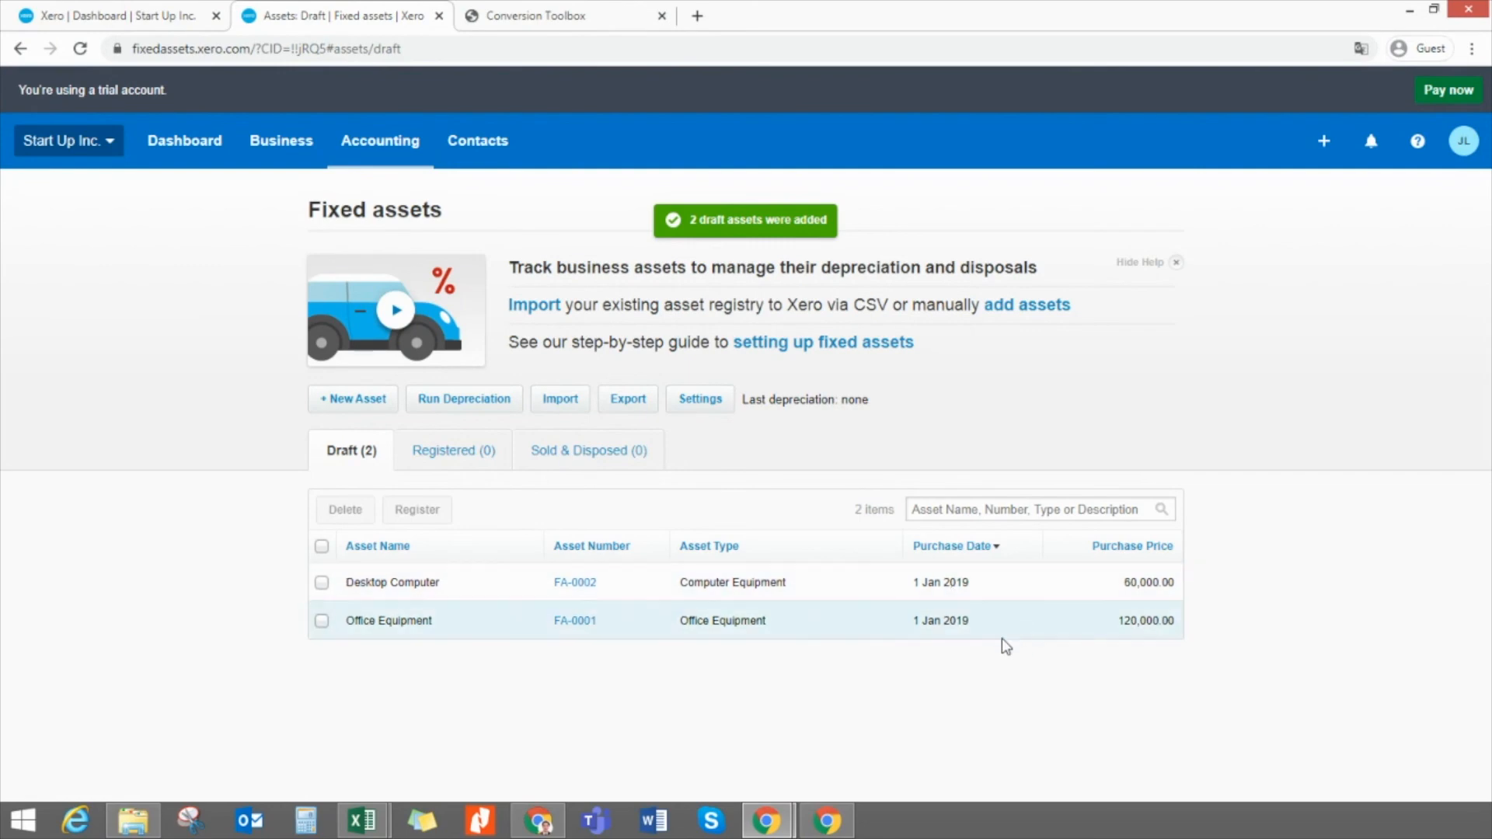
pyautogui.click(321, 547)
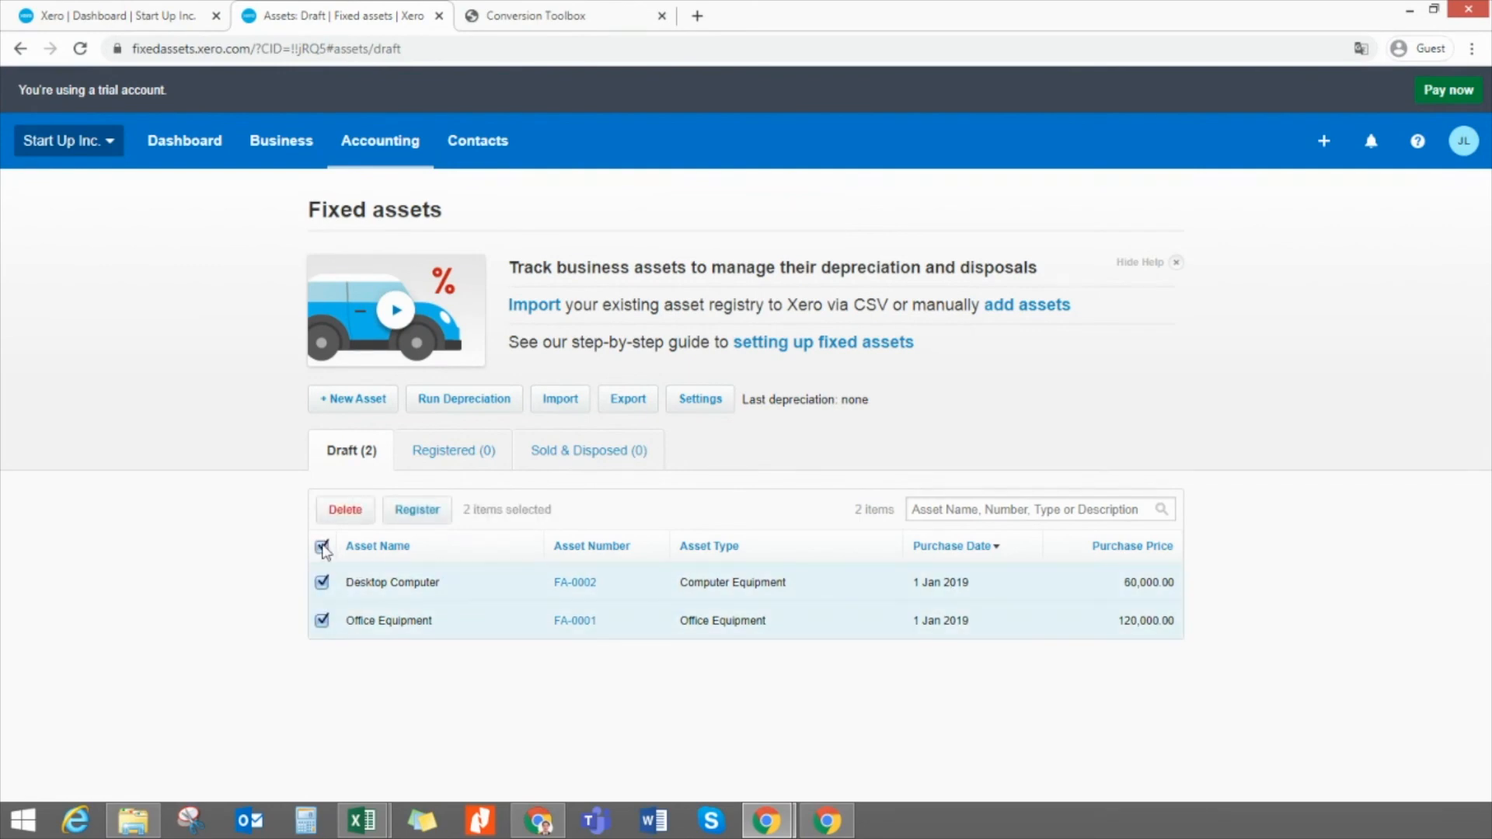
pyautogui.click(418, 511)
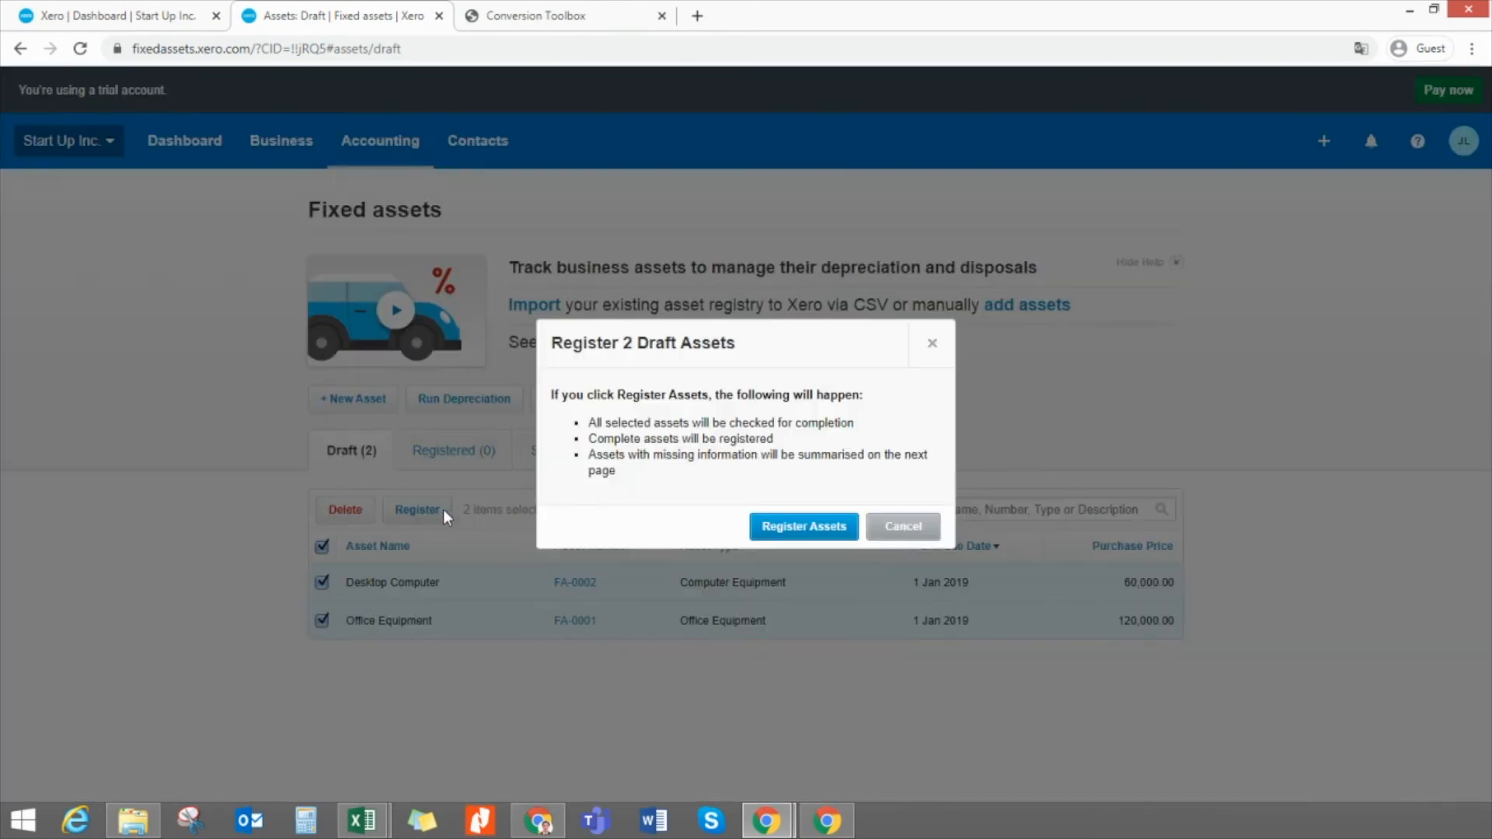
pyautogui.click(818, 527)
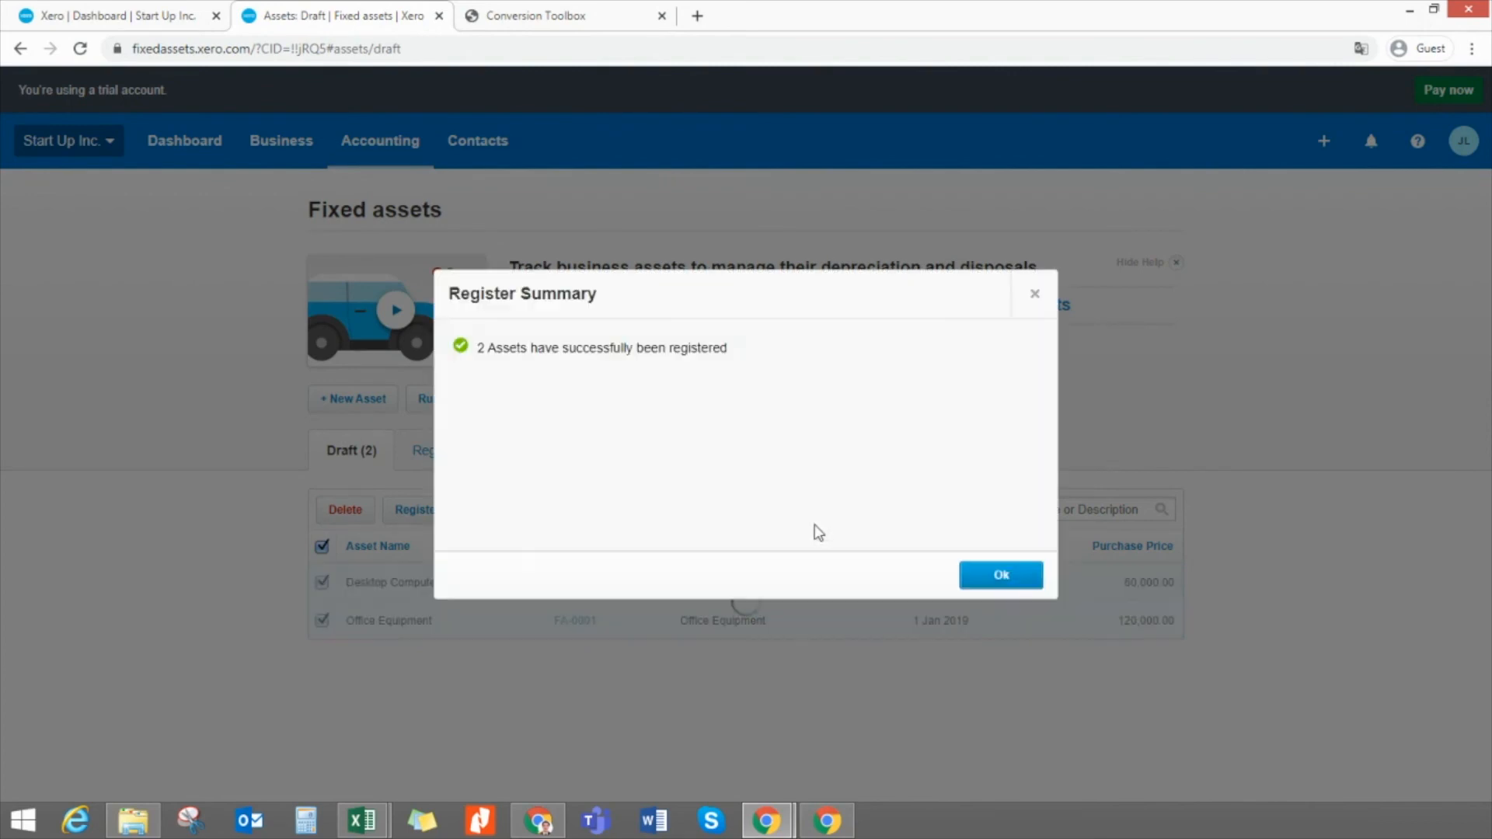
pyautogui.click(1007, 573)
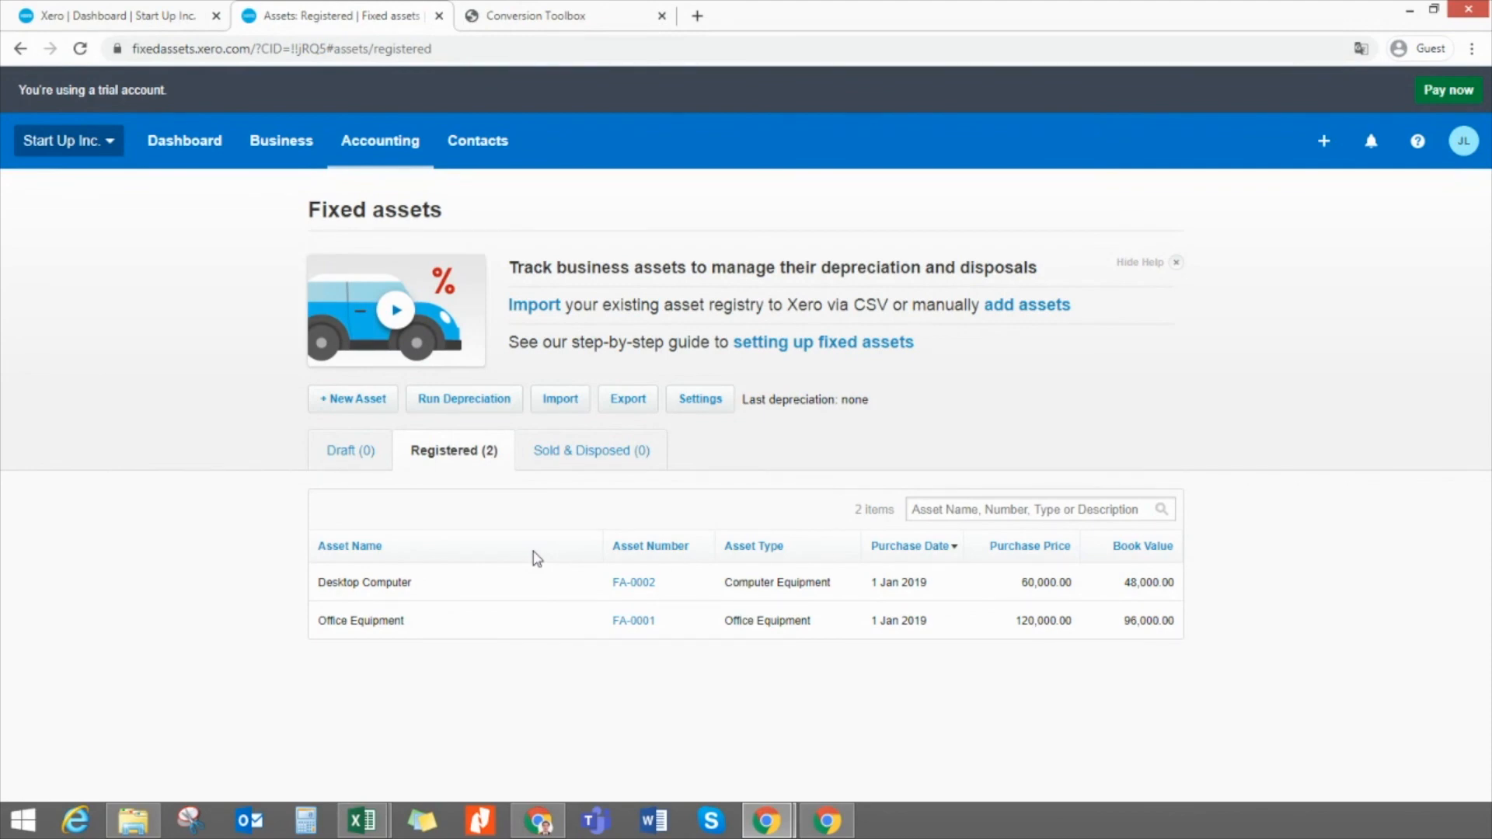
# Run depreciation for the registered assets through 31 Mar 2020 and view the registered assets list
pyautogui.click(488, 403)
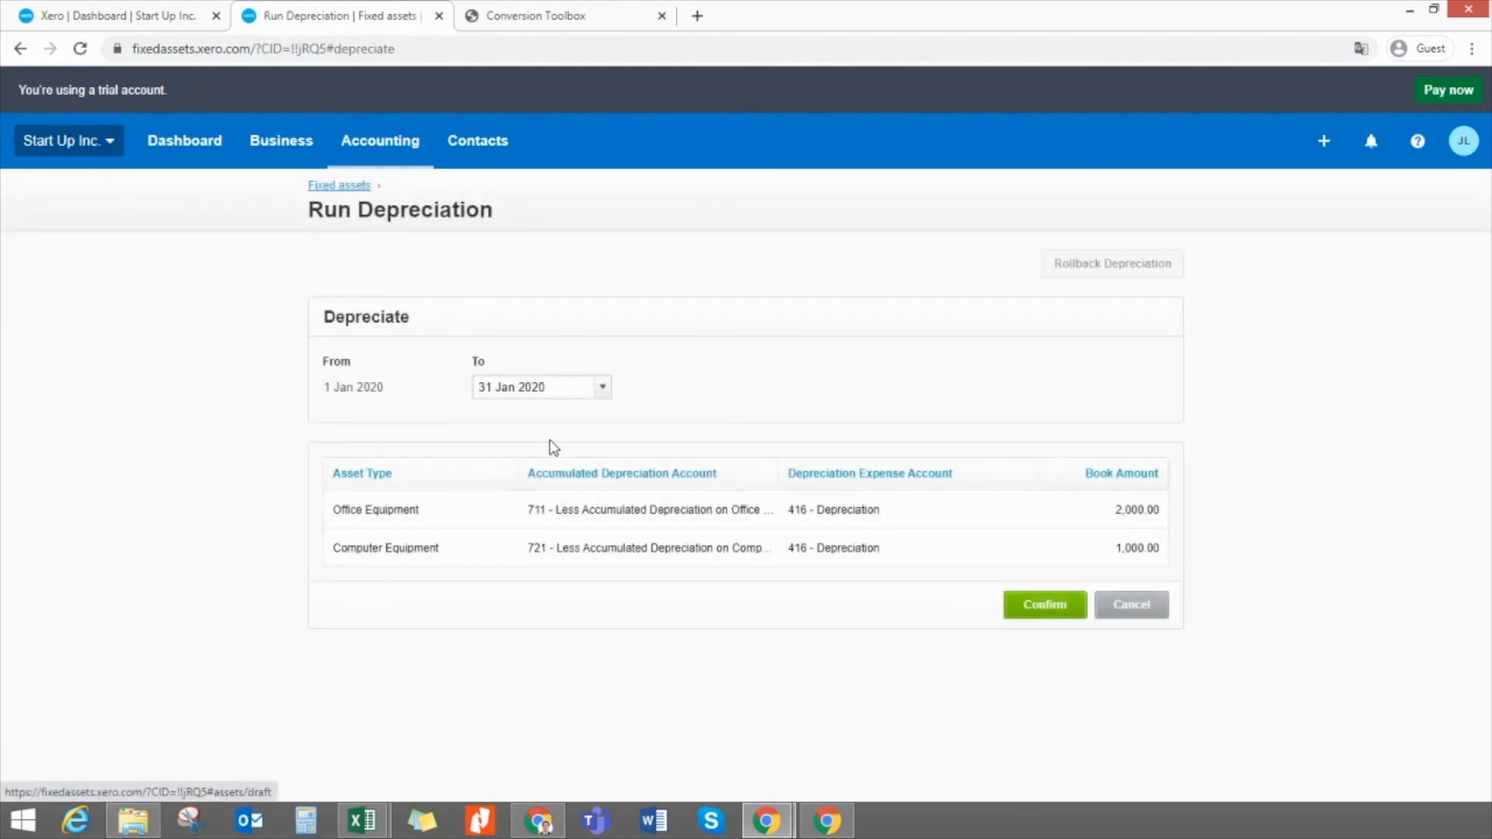
pyautogui.click(603, 394)
pyautogui.click(603, 391)
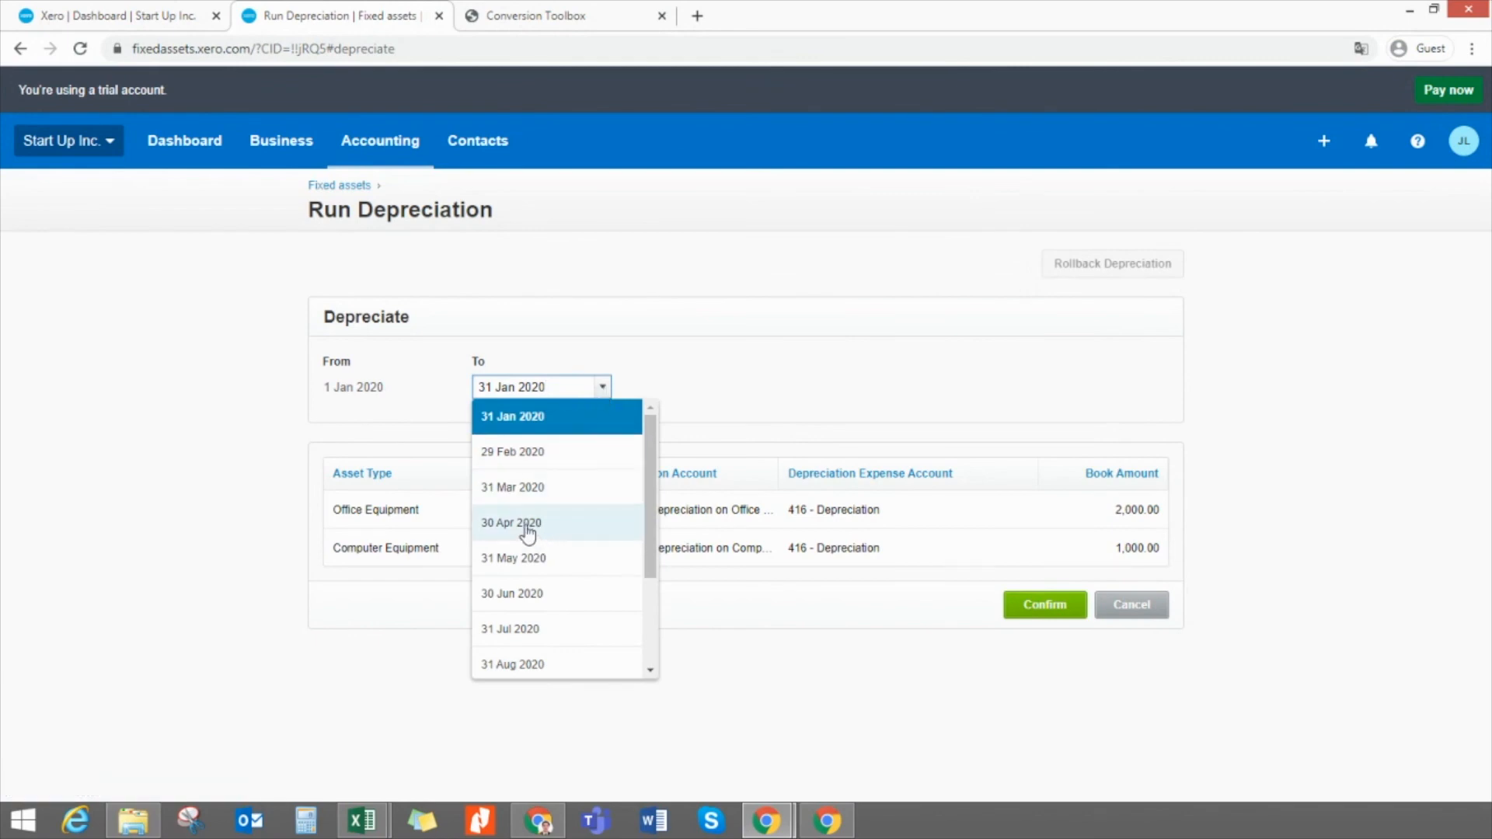
pyautogui.click(531, 494)
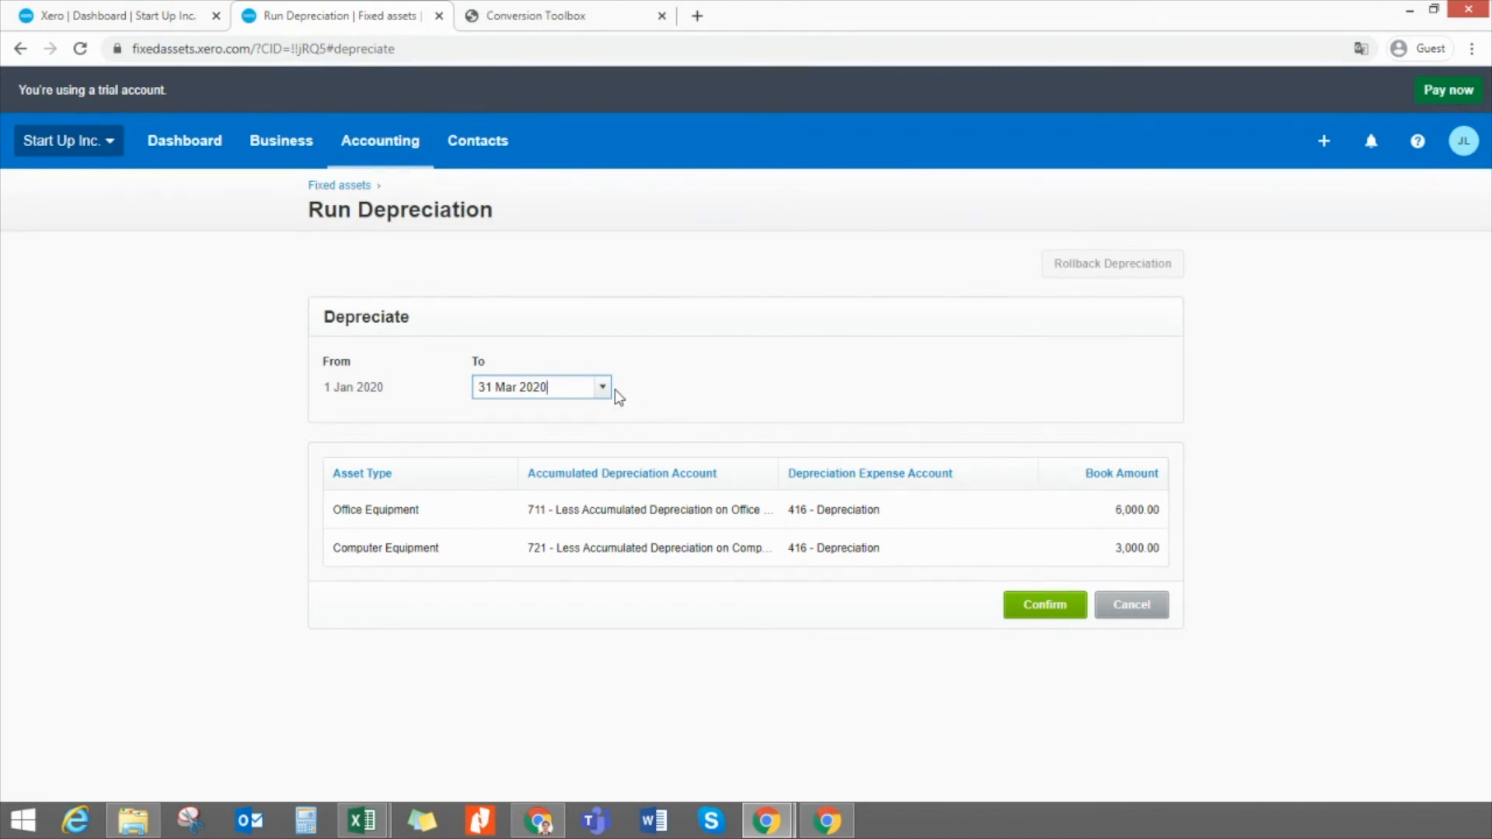
pyautogui.click(1055, 608)
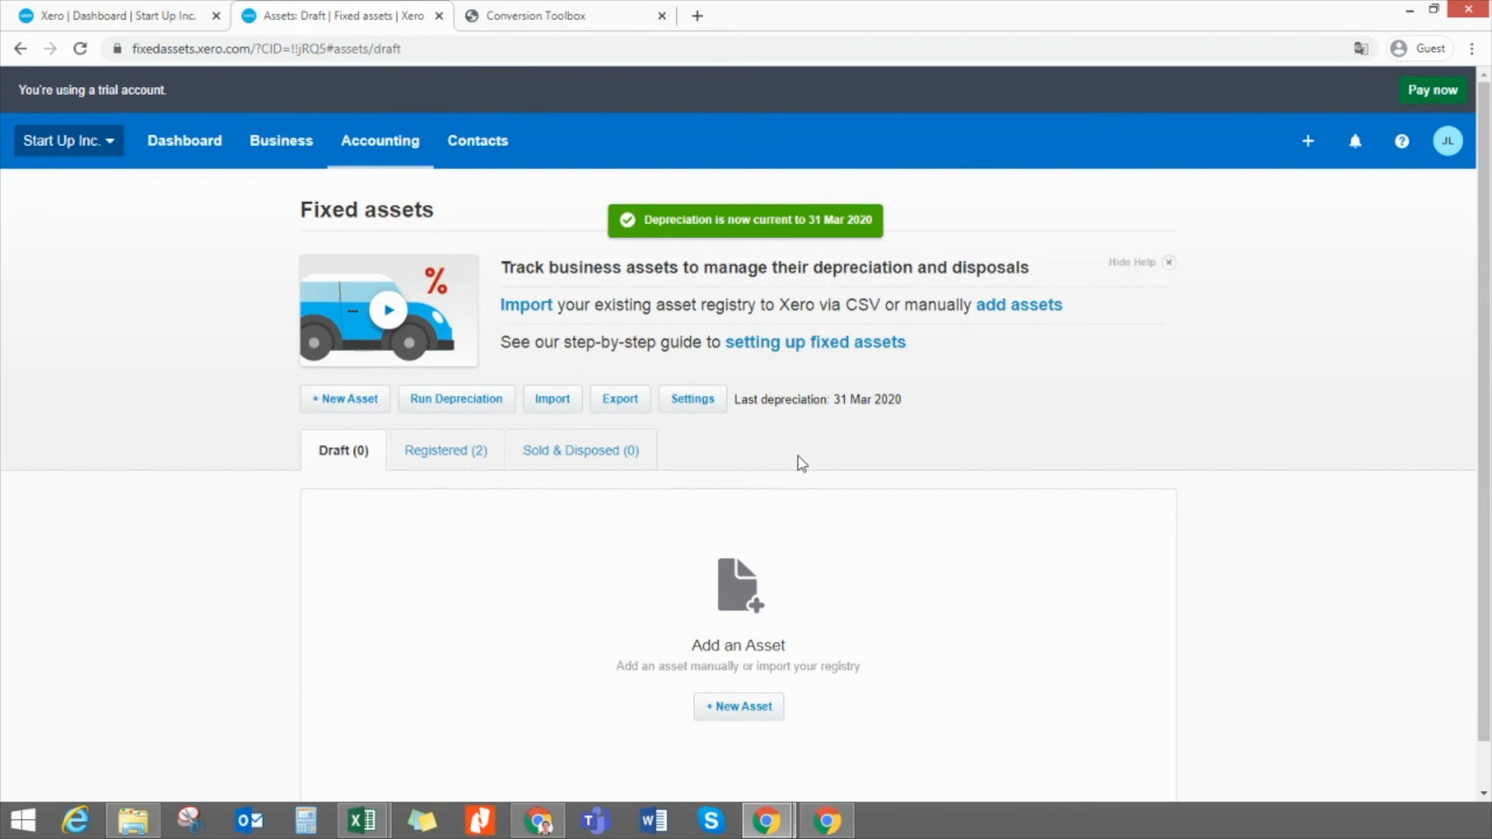
pyautogui.click(446, 453)
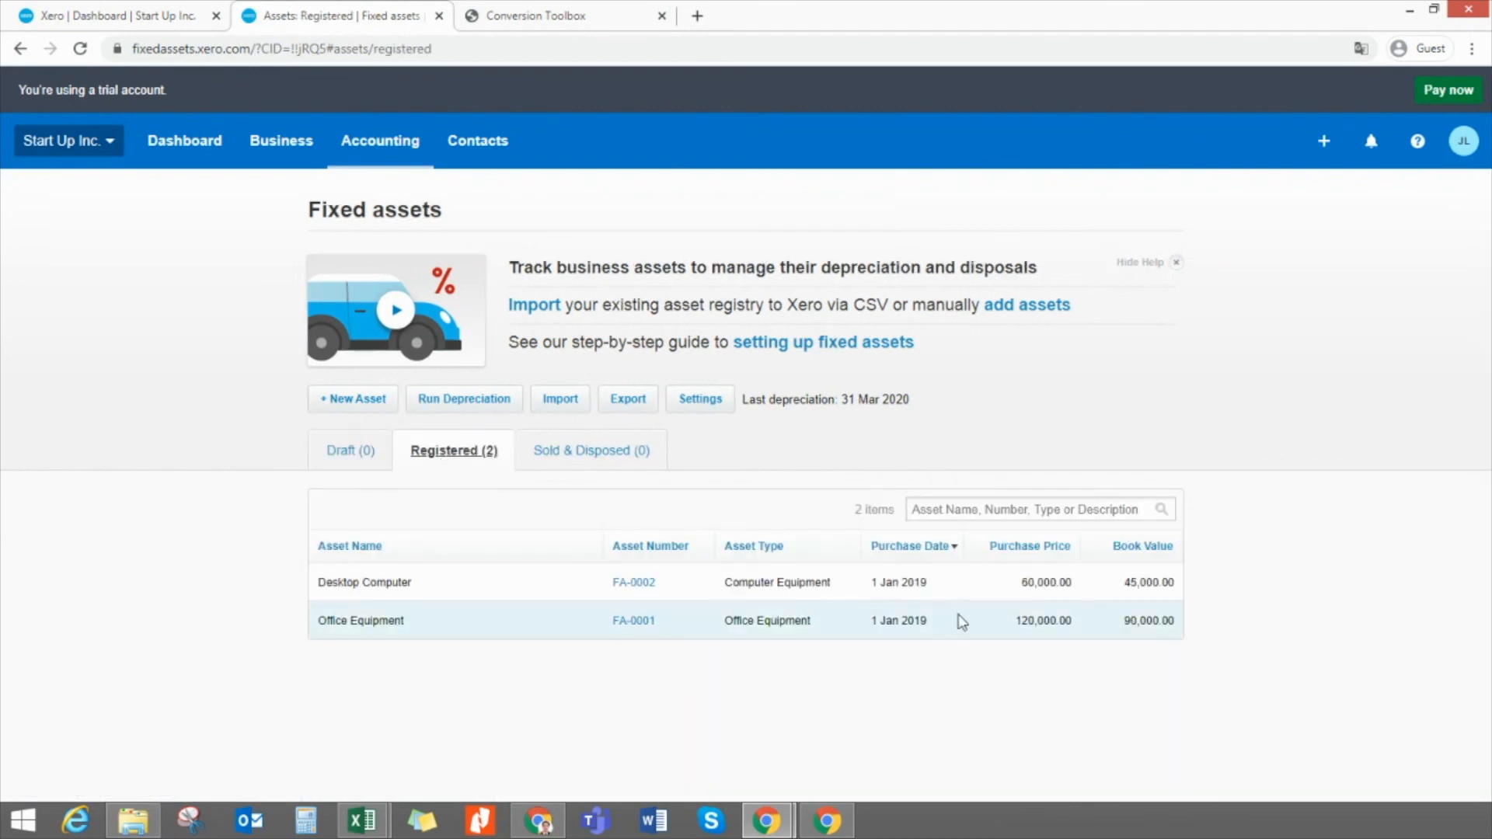